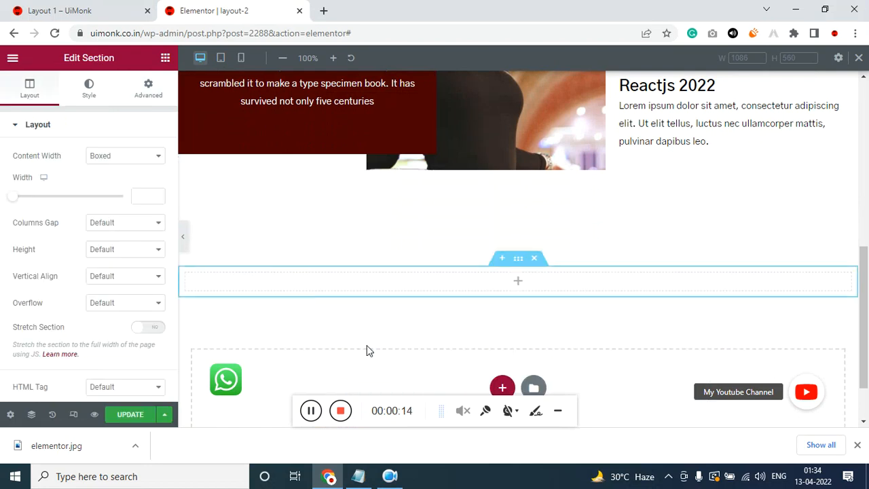
# Step: Insert an Inner Section widget into the empty section beneath the Reactjs 2022 content
pyautogui.click(165, 58)
pyautogui.moveTo(70, 215); pyautogui.dragTo(374, 295)
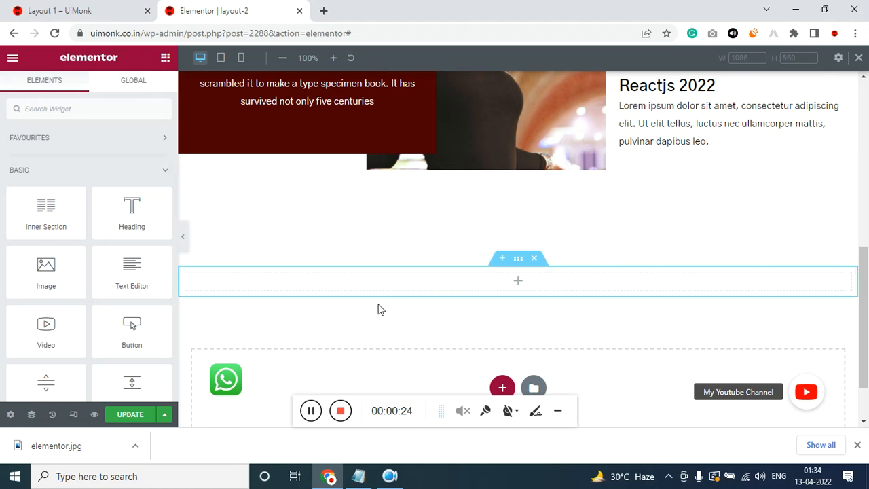
pyautogui.scroll(-1, 378, 308)
pyautogui.moveTo(64, 219); pyautogui.dragTo(328, 235)
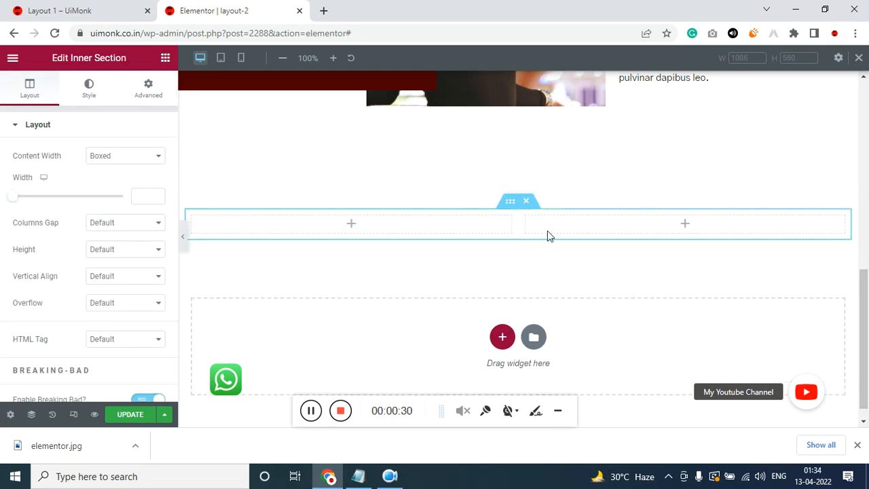
# Step: Duplicate the two-column inner section twice to stack three identical rows
pyautogui.rightClick(512, 208)
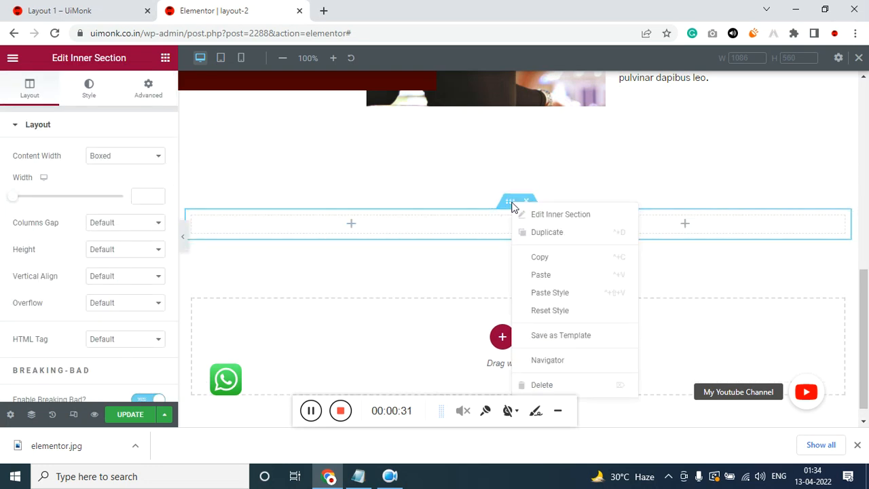
pyautogui.click(538, 233)
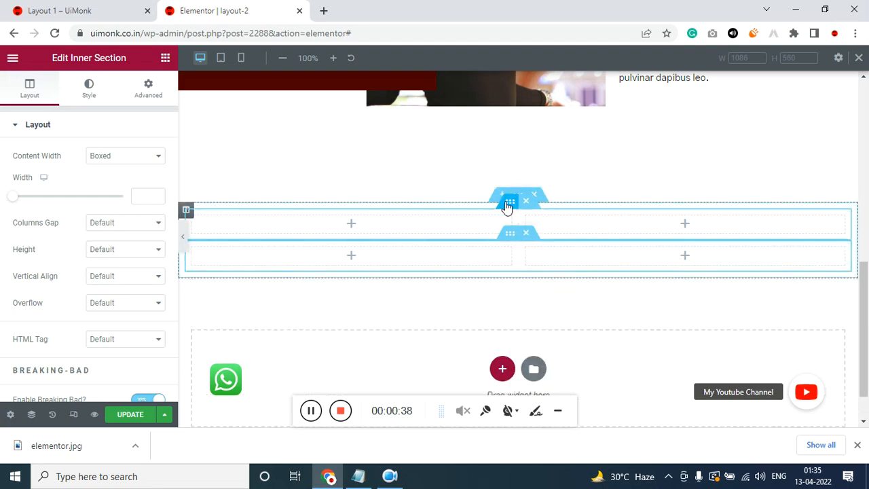
pyautogui.rightClick(506, 205)
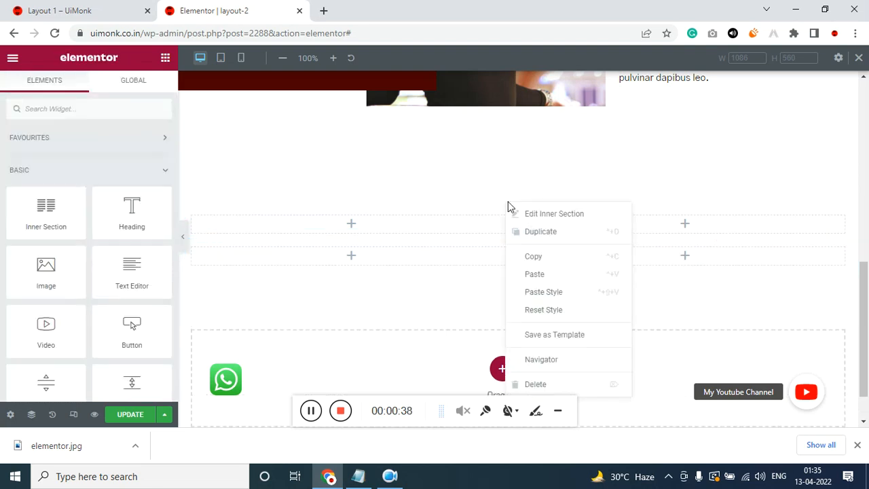
pyautogui.click(530, 233)
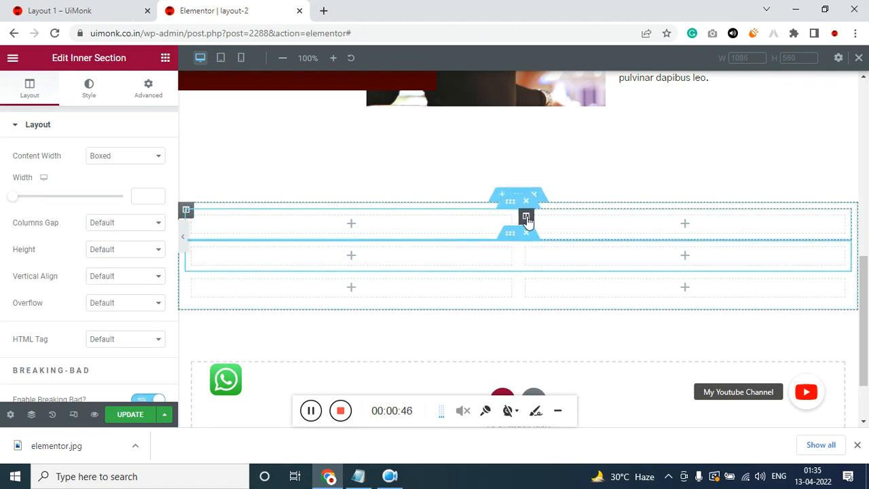
pyautogui.rightClick(526, 217)
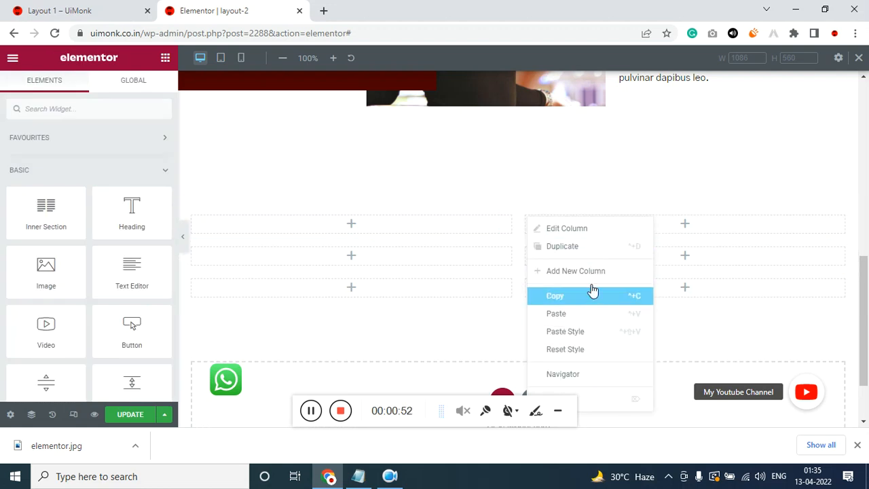
pyautogui.scroll(-1, 683, 265)
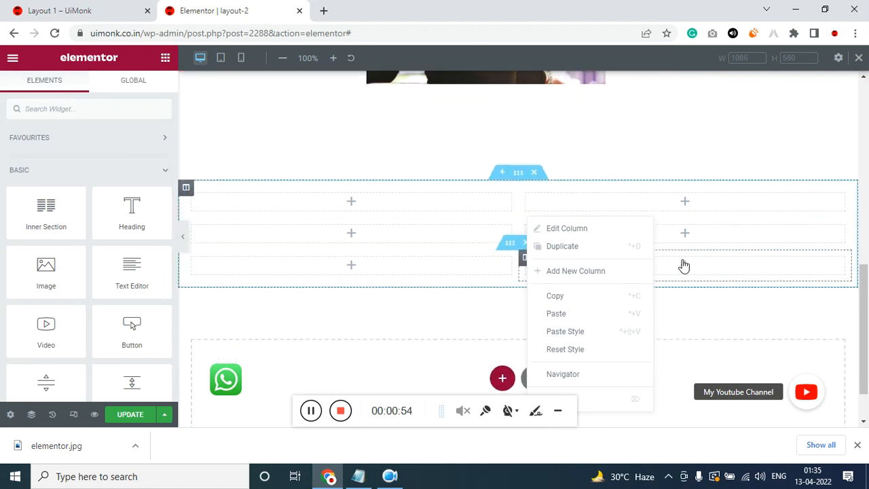
pyautogui.scroll(-1, 692, 275)
pyautogui.scroll(1, 717, 293)
pyautogui.click(719, 294)
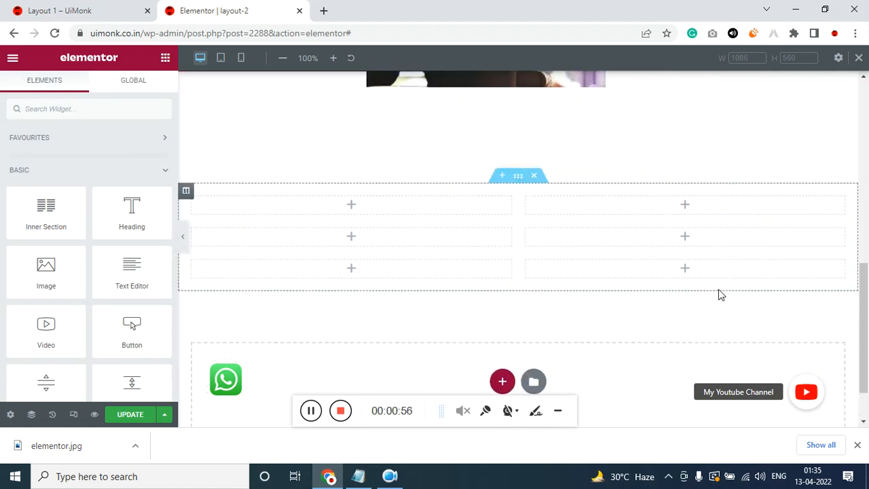
# Step: Delete the second column from both the first and the third inner sections
pyautogui.rightClick(527, 199)
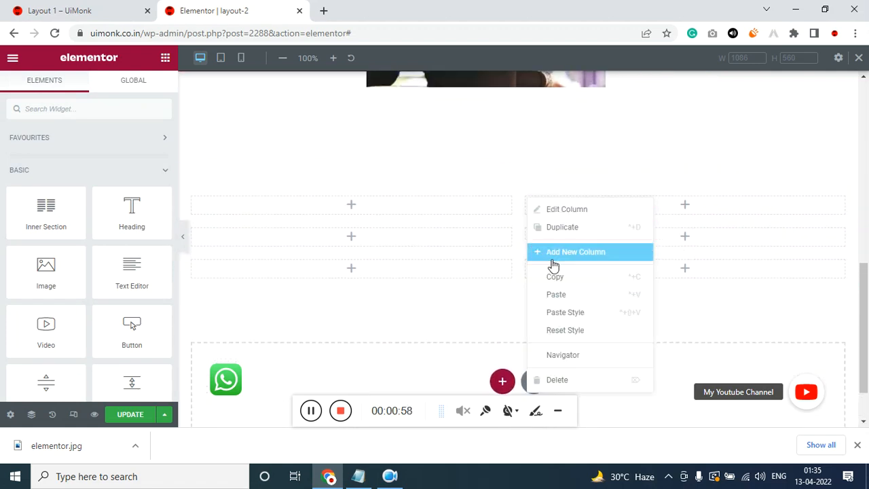
pyautogui.click(562, 381)
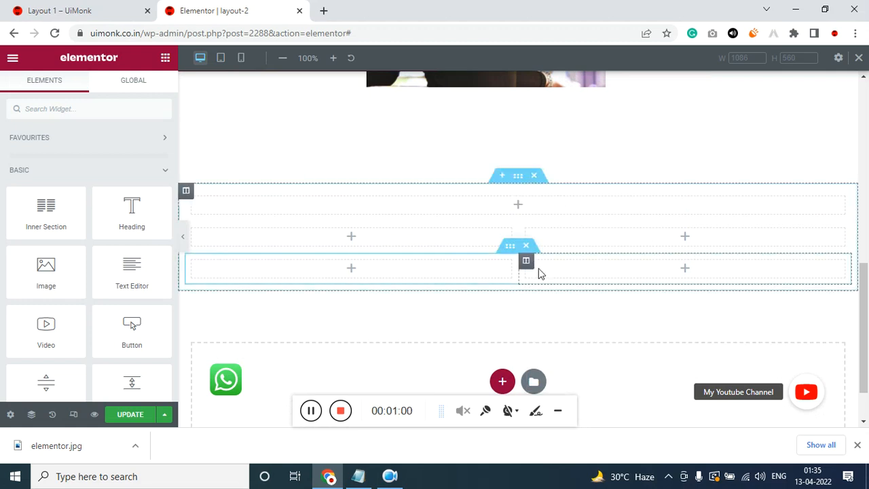
pyautogui.rightClick(528, 265)
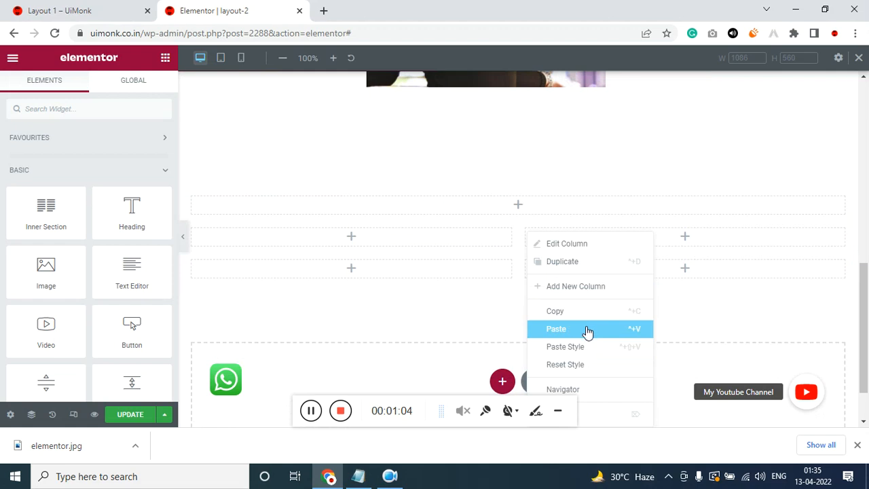
pyautogui.click(614, 416)
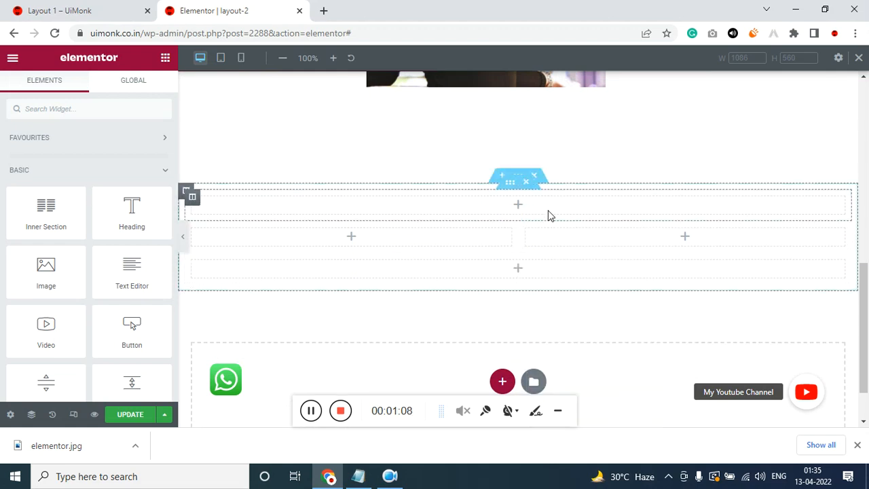
# Step: Set the first inner section's Breaking-Bad width to 50%
pyautogui.click(511, 184)
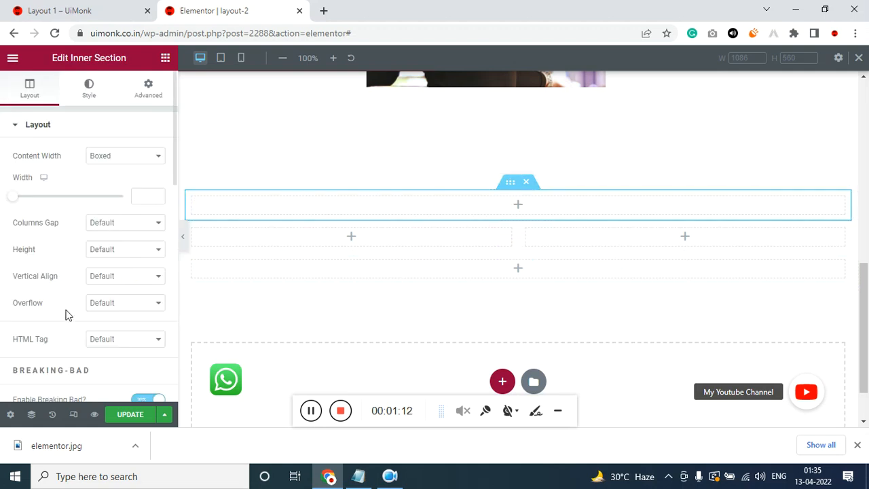
pyautogui.scroll(-3, 66, 314)
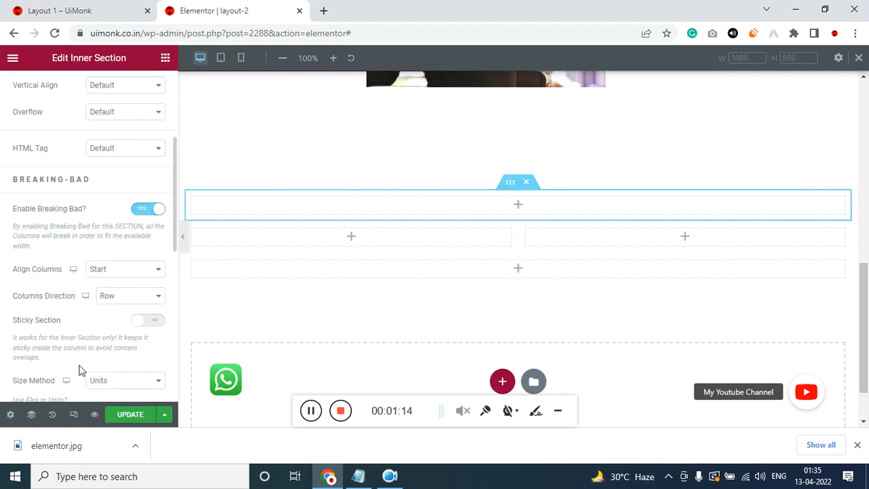
pyautogui.scroll(3, 78, 340)
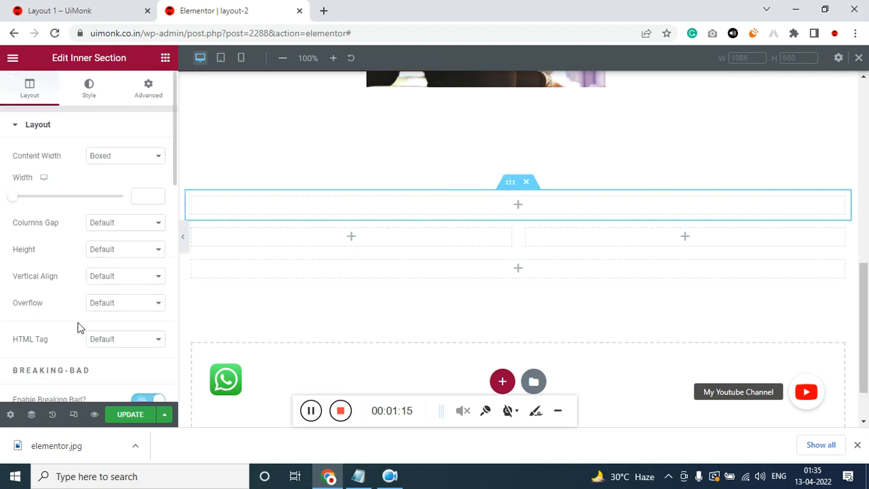
pyautogui.click(147, 91)
pyautogui.scroll(-2, 104, 264)
pyautogui.scroll(2, 103, 269)
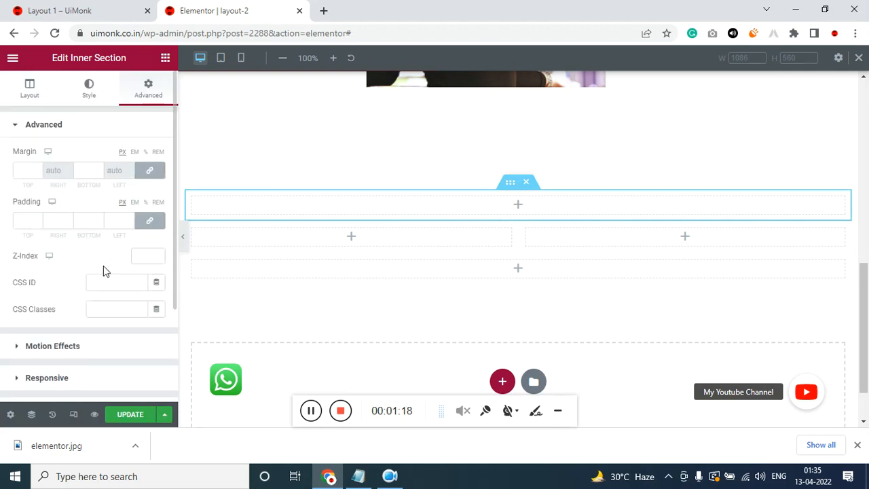
pyautogui.click(42, 91)
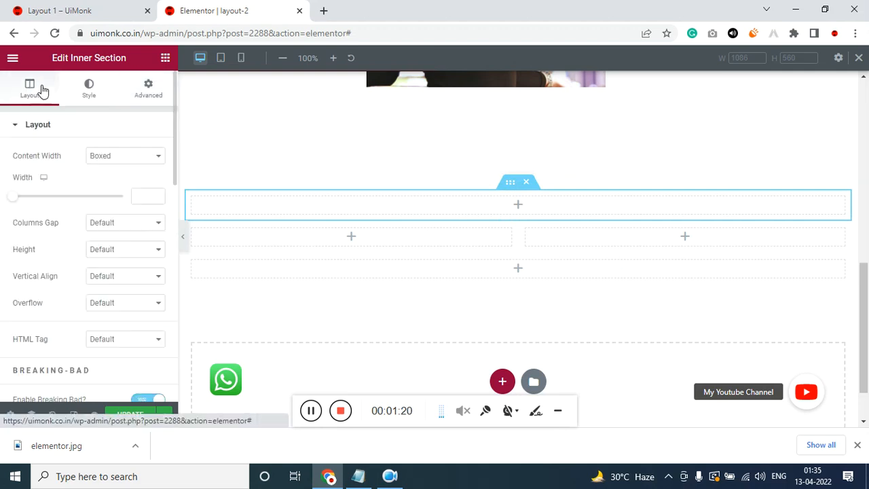
pyautogui.scroll(-2, 28, 293)
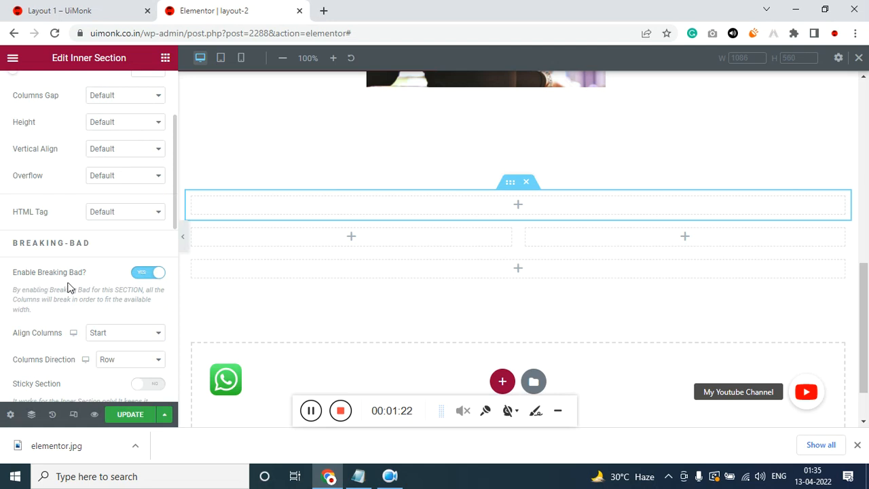
pyautogui.scroll(-1, 68, 290)
pyautogui.scroll(-1, 43, 305)
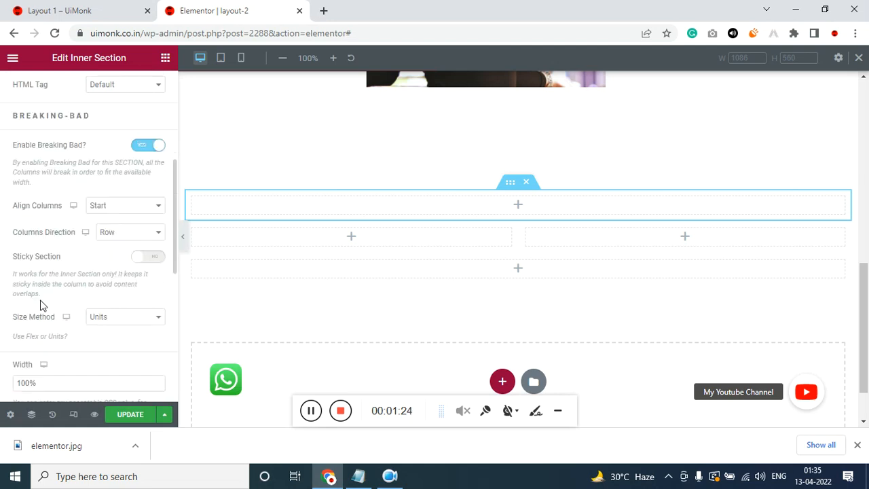
pyautogui.scroll(-1, 97, 325)
pyautogui.click(95, 323)
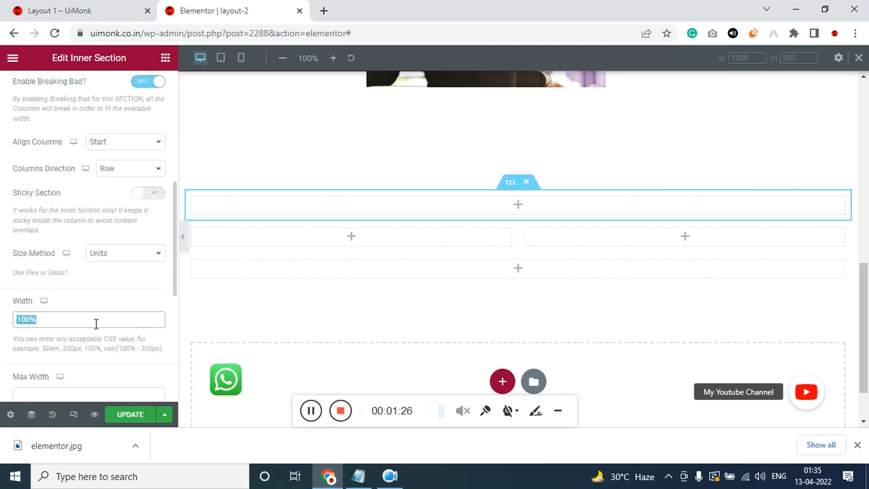
pyautogui.write('50%')
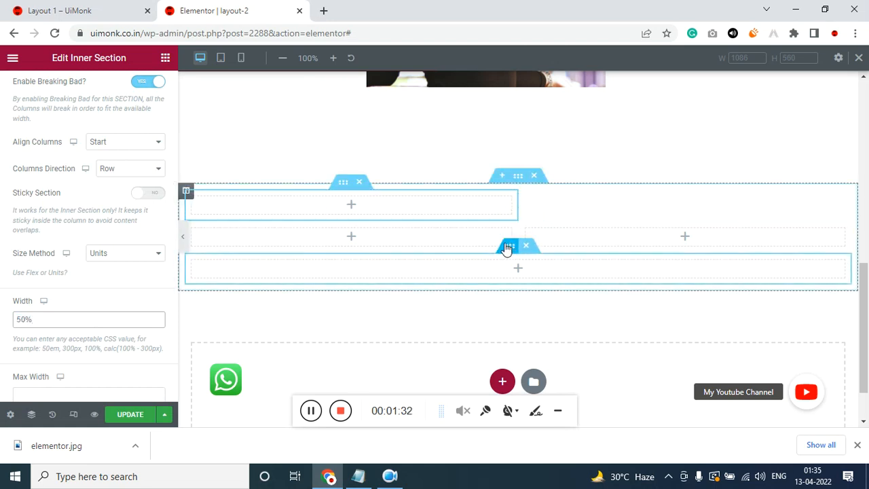
# Step: Set the third inner section's Breaking-Bad width to 50%
pyautogui.click(186, 281)
pyautogui.scroll(-5, 101, 326)
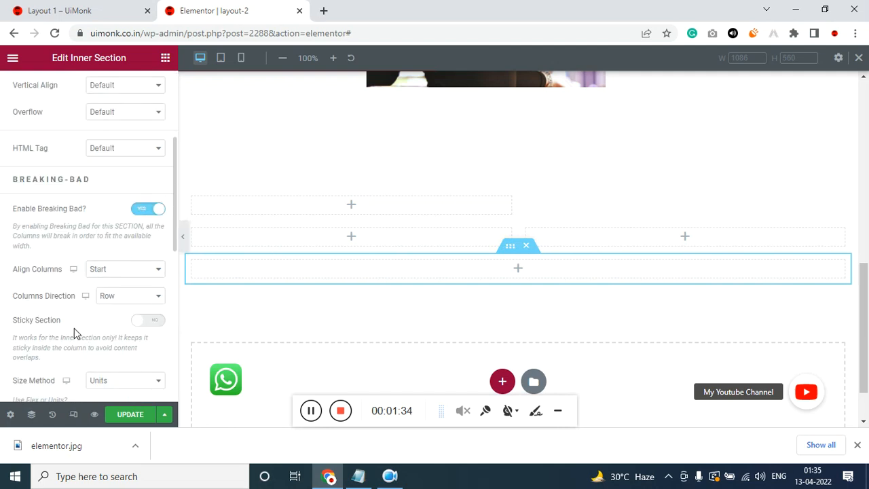
pyautogui.click(65, 314)
pyautogui.write('50%')
pyautogui.scroll(1, 138, 303)
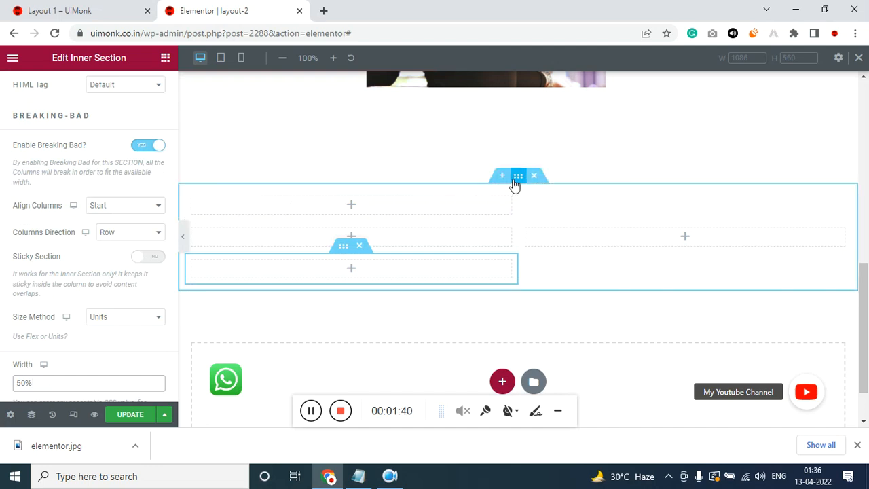
pyautogui.click(518, 177)
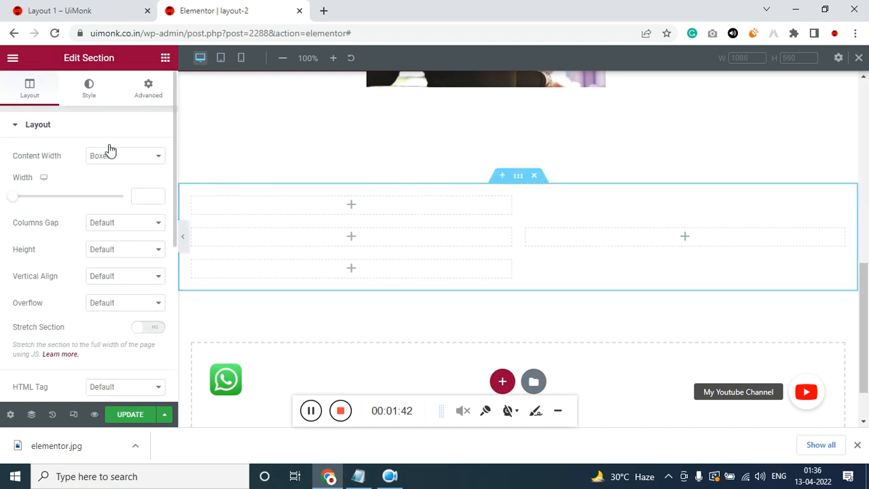
pyautogui.click(111, 276)
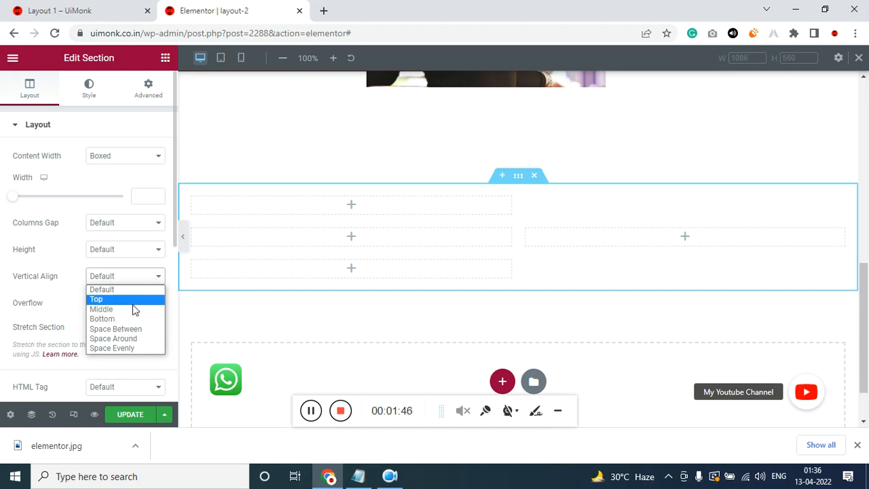
pyautogui.click(73, 264)
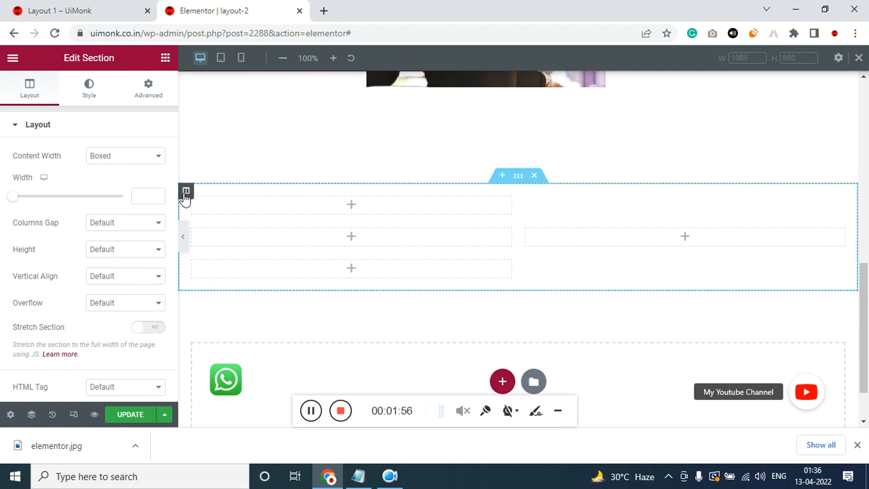
# Step: Set the horizontal alignment of the outer column holding the inner sections to End
pyautogui.click(185, 194)
pyautogui.click(115, 210)
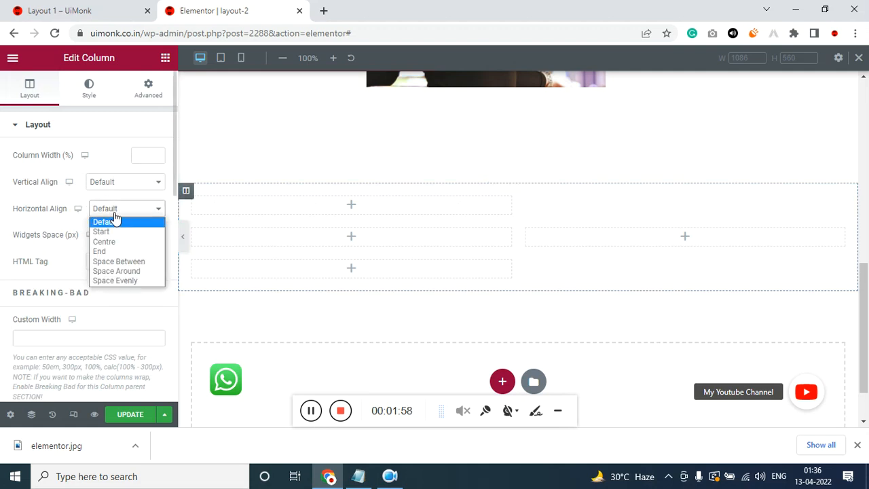
pyautogui.click(135, 253)
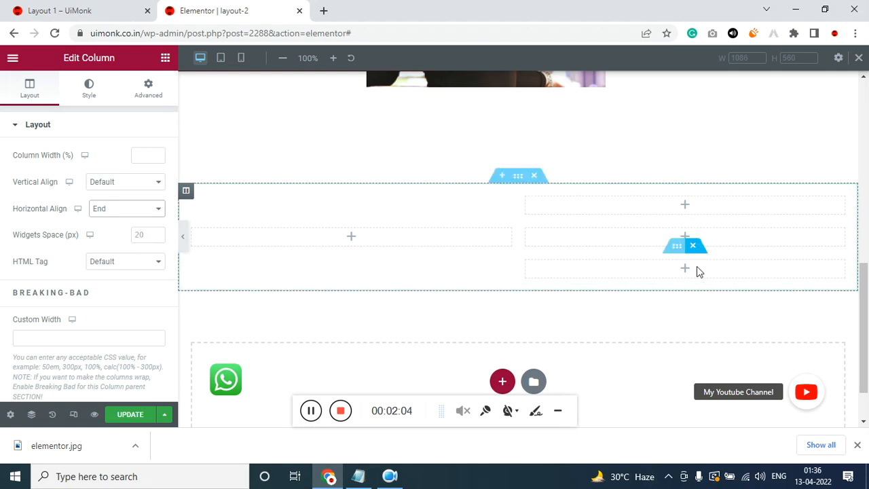
# Step: Delete the second column of the middle inner section so it holds a single full-width column
pyautogui.click(528, 233)
pyautogui.rightClick(527, 232)
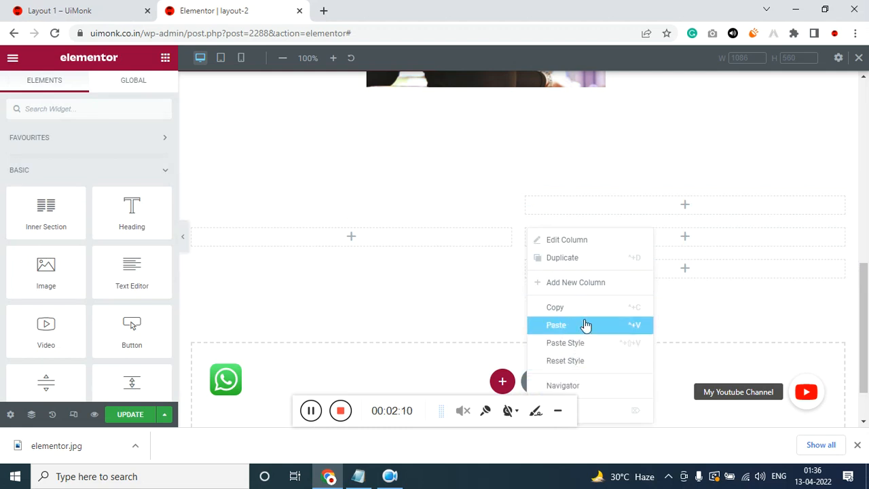
pyautogui.click(628, 413)
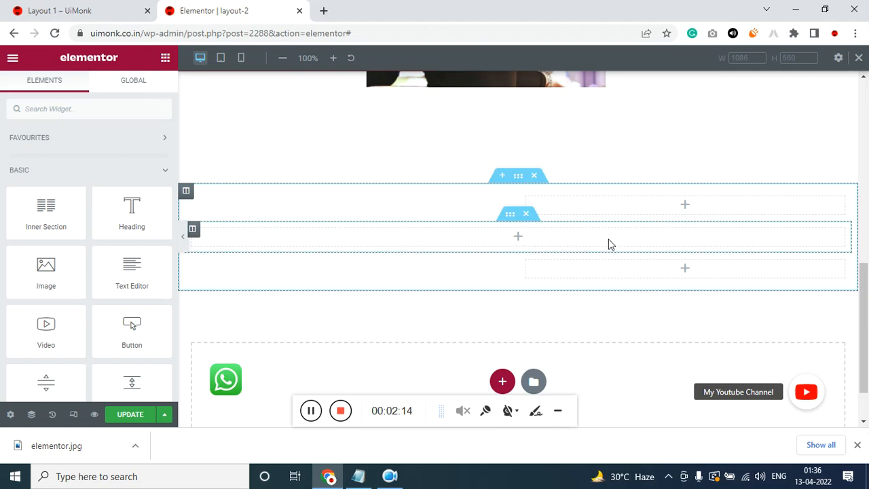
# Step: Duplicate the small UIMONK heading above FRONT END DEVELOPER in the dark red block
pyautogui.scroll(1, 543, 255)
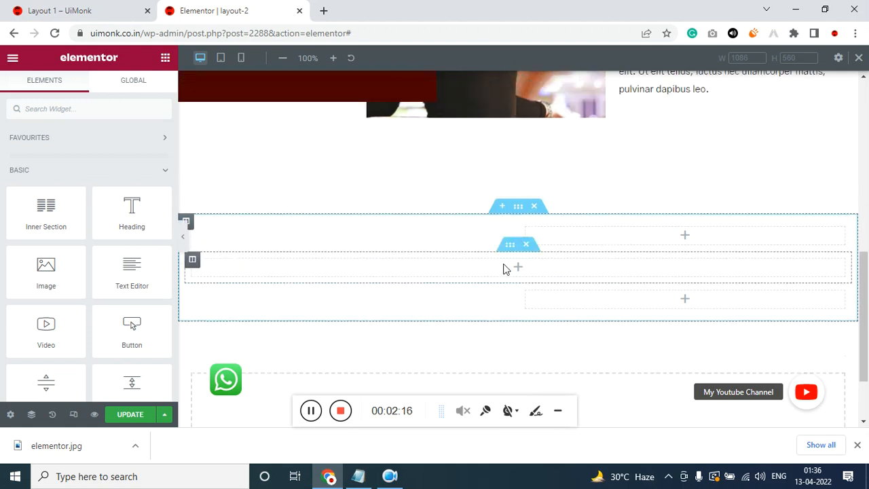
pyautogui.scroll(5, 504, 268)
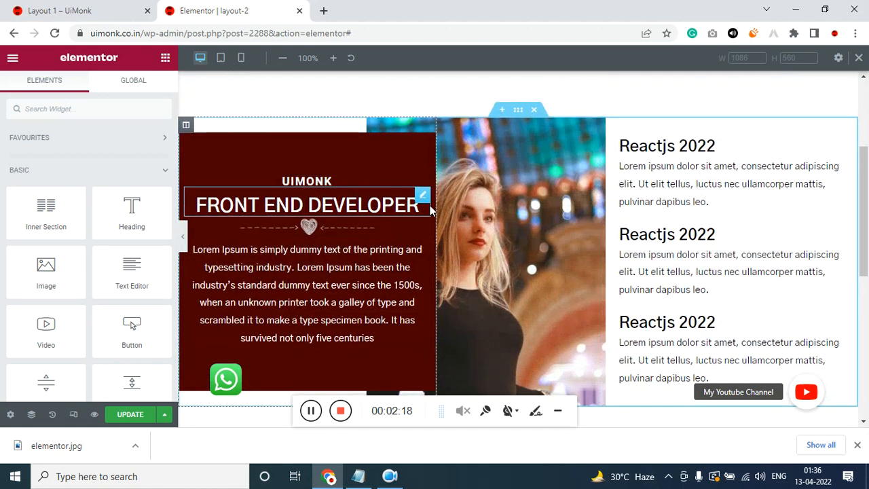
pyautogui.rightClick(420, 183)
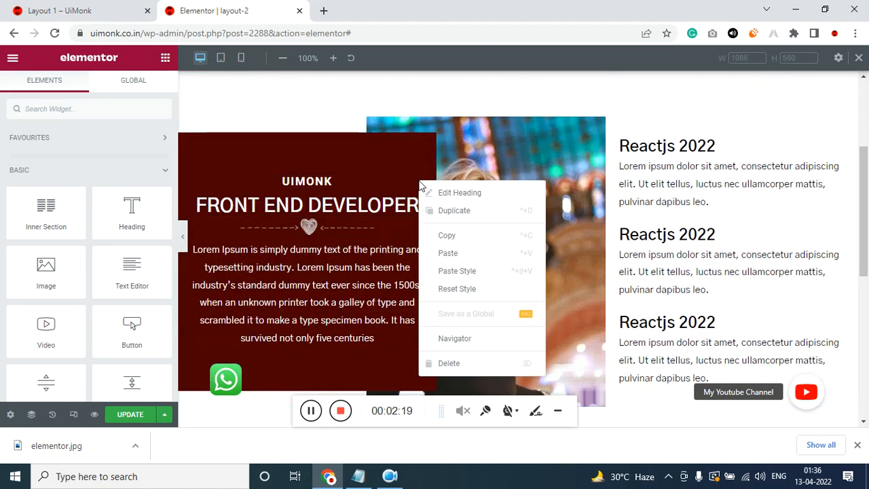
pyautogui.click(454, 212)
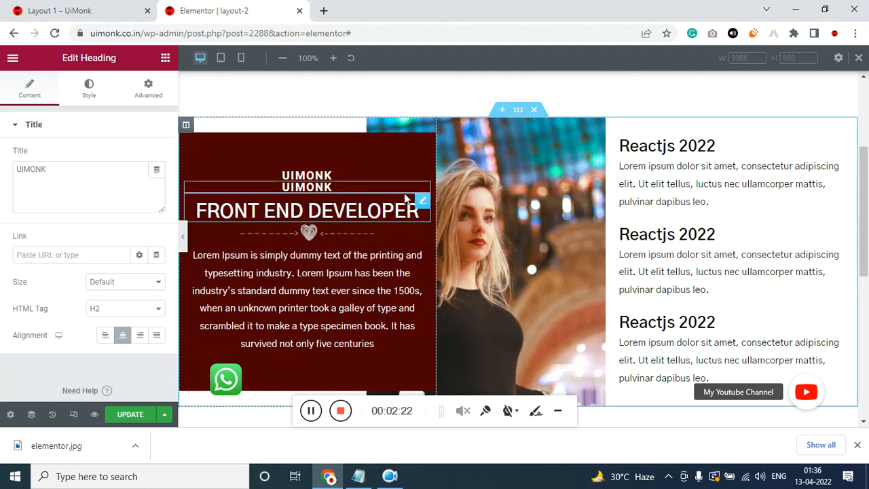
# Step: Move the duplicated UIMONK heading from the dark red block into the first inner section
pyautogui.moveTo(422, 191); pyautogui.dragTo(603, 342)
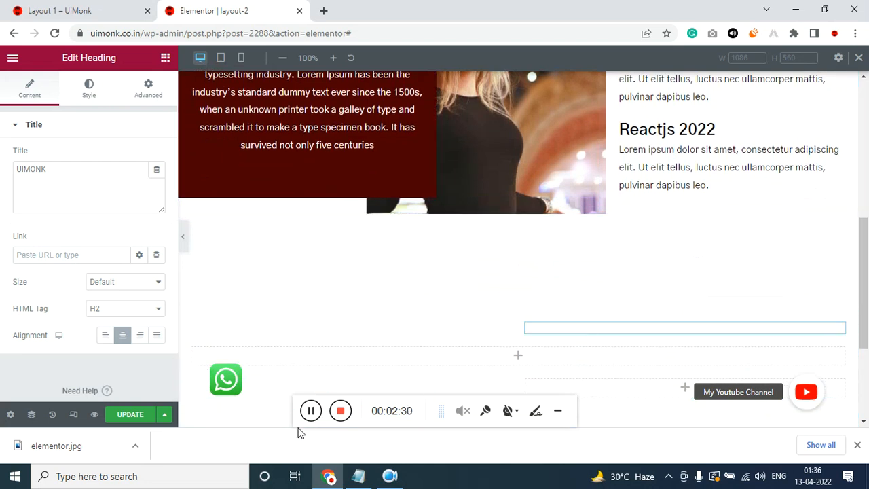
pyautogui.click(310, 411)
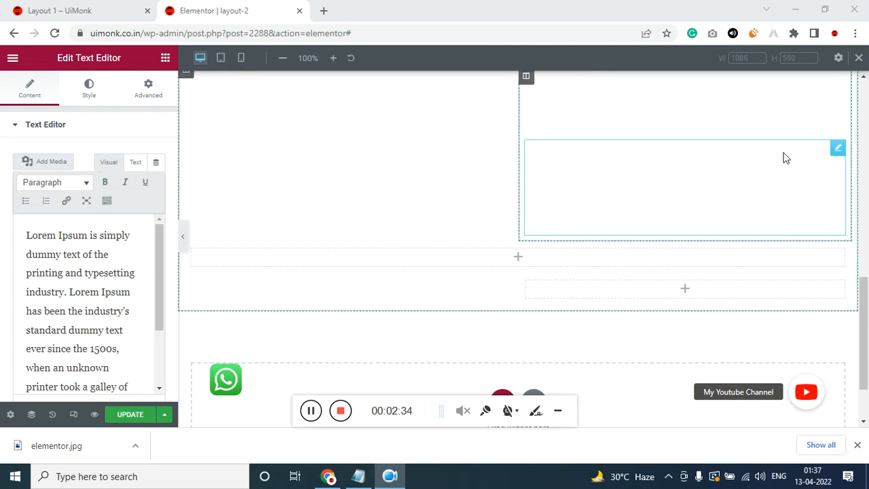
# Step: Left-align the UIMONK heading in the first inner section and set its text colour to #000000
pyautogui.scroll(1, 833, 160)
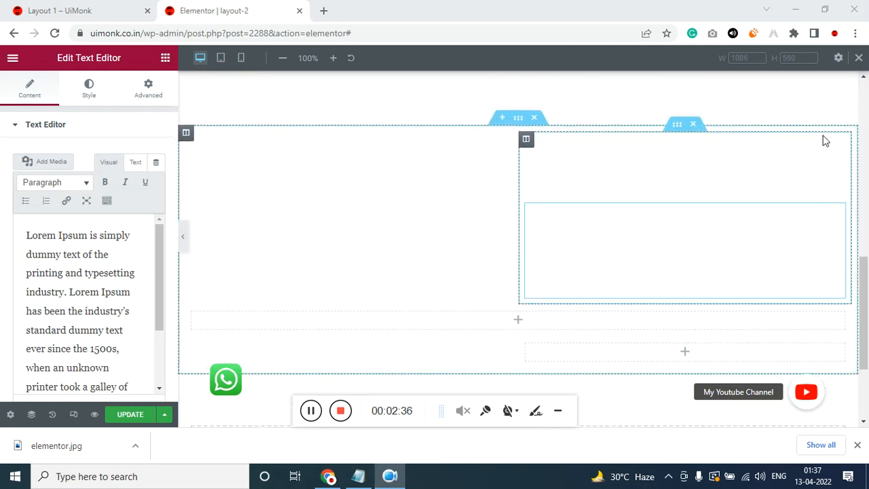
pyautogui.click(839, 148)
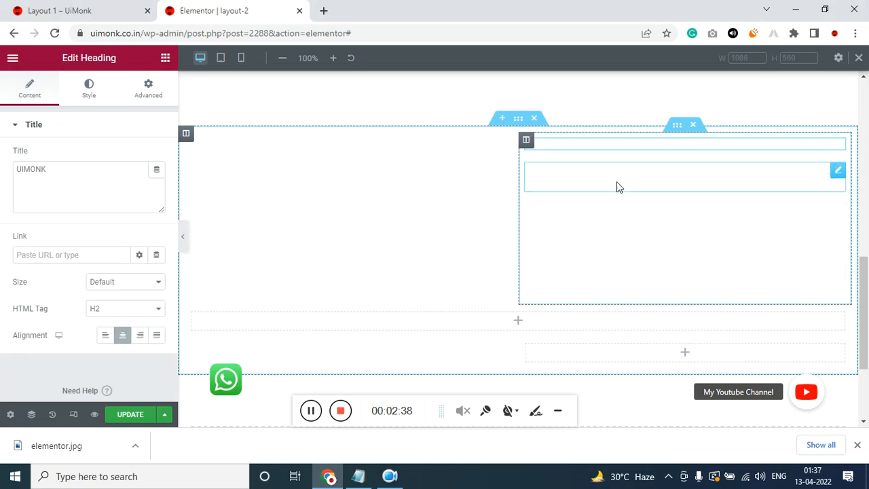
pyautogui.click(102, 339)
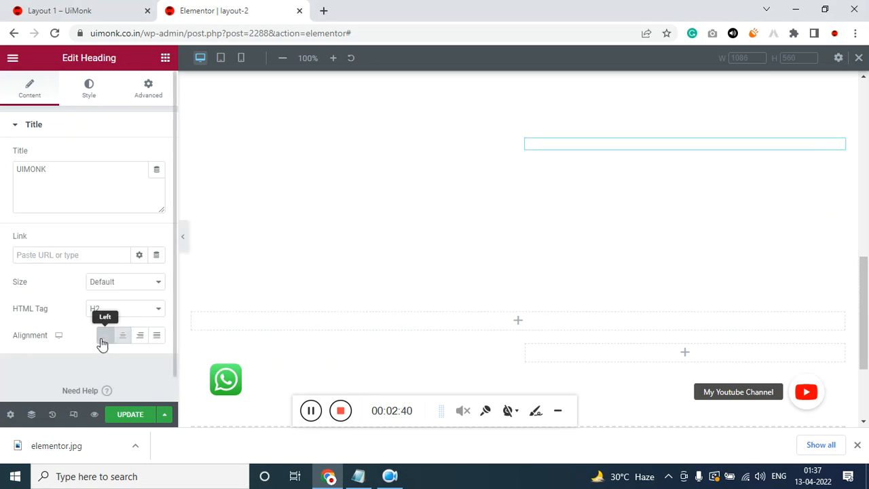
pyautogui.click(95, 92)
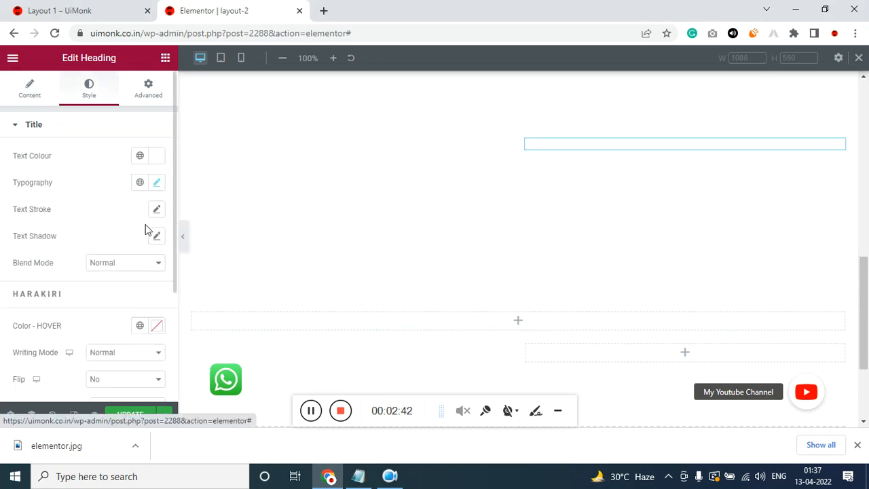
pyautogui.click(156, 157)
pyautogui.write('#000000')
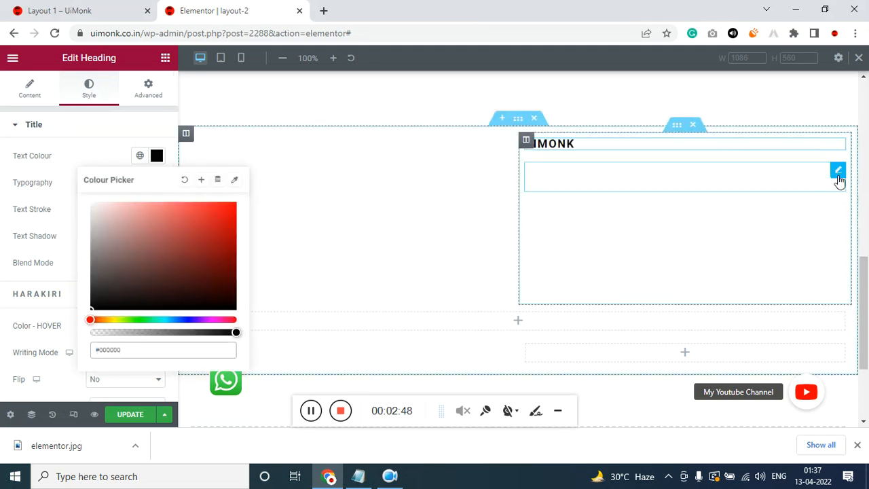
# Step: Left-align the FRONT END DEVELOPER heading in the first inner section and set its text colour to #000000
pyautogui.click(837, 171)
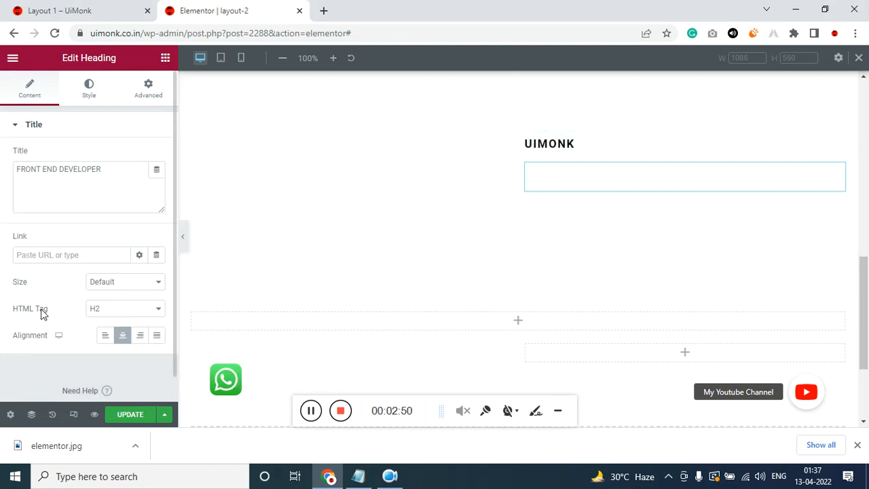
pyautogui.click(103, 339)
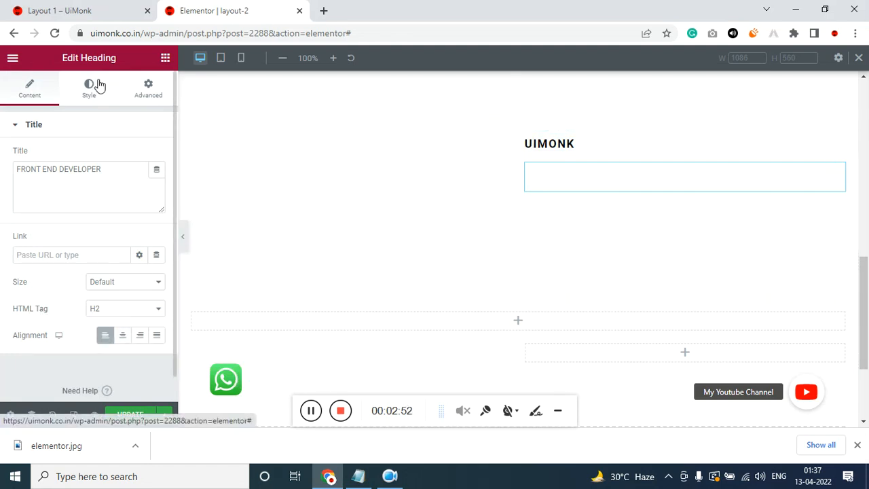
pyautogui.click(157, 183)
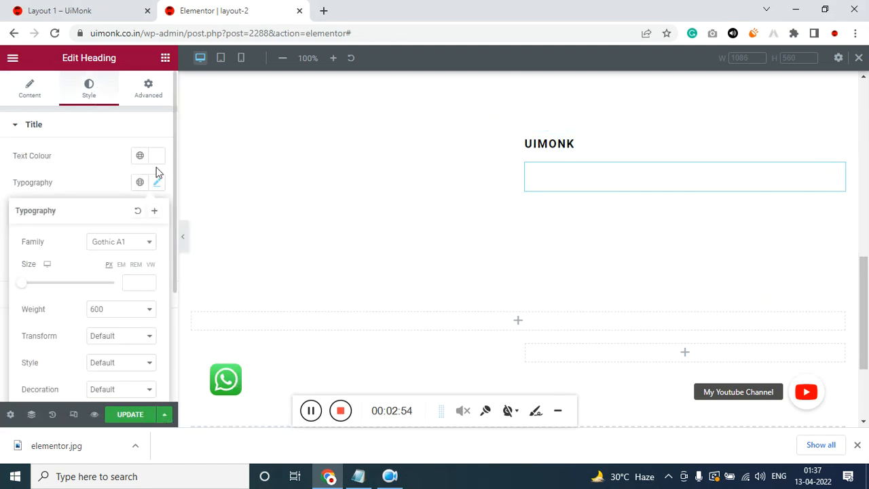
pyautogui.click(155, 159)
pyautogui.write('#000000')
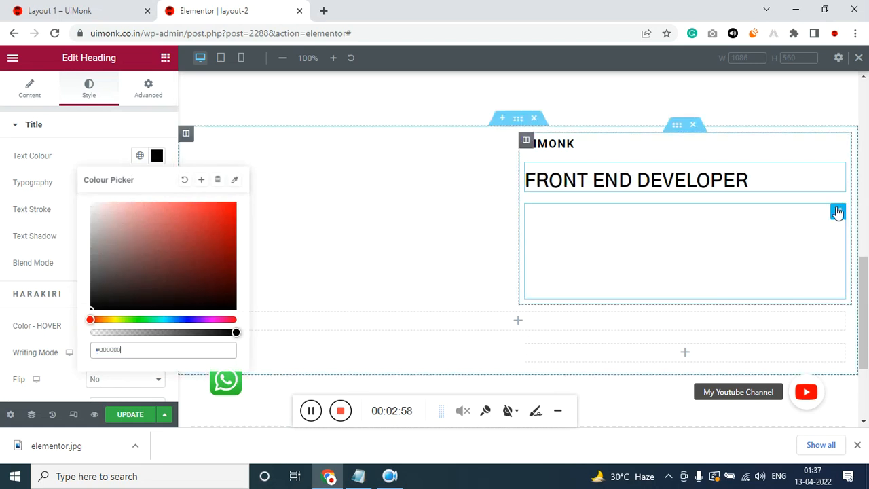
# Step: Left-align the Lorem Ipsum paragraph below that heading and set its text colour to #000000
pyautogui.click(837, 212)
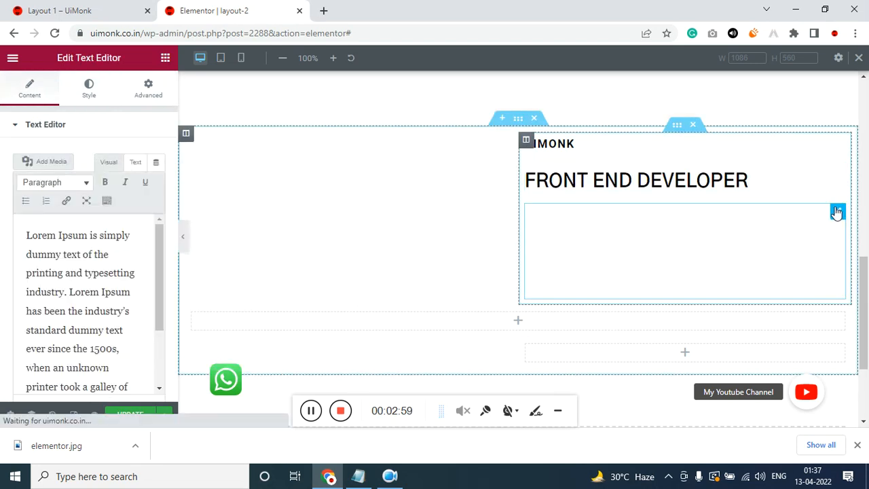
pyautogui.click(89, 98)
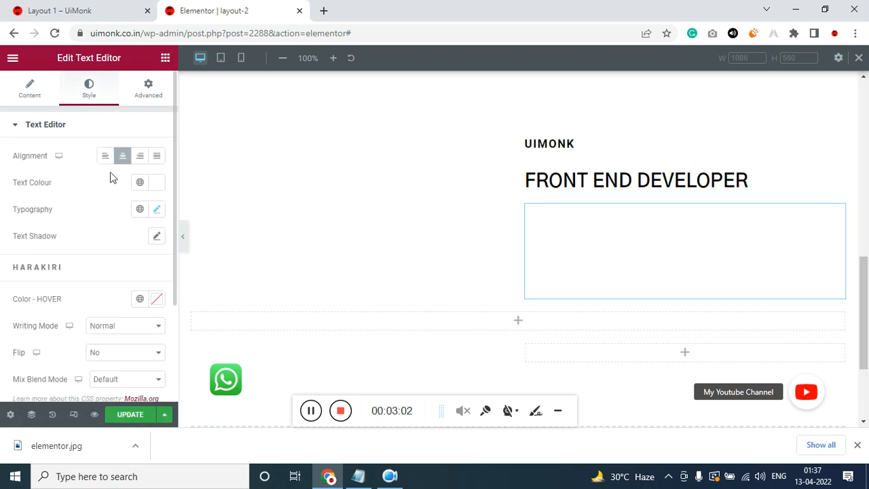
pyautogui.click(105, 155)
pyautogui.click(157, 182)
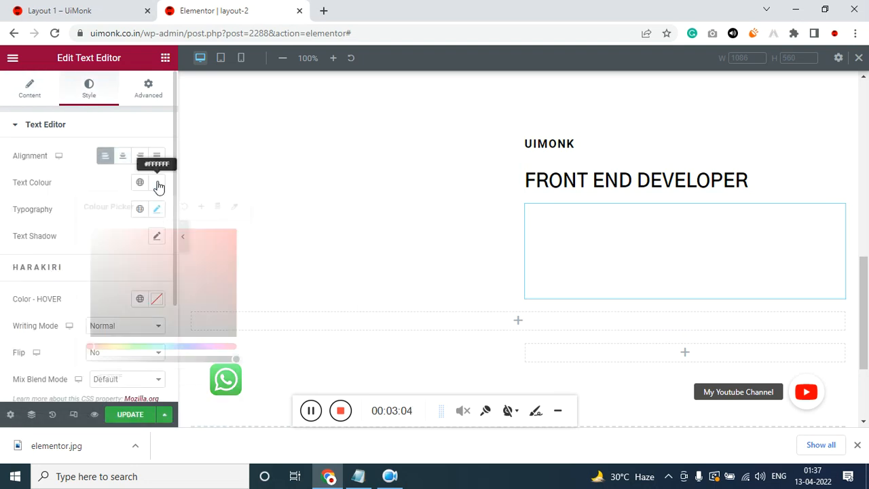
pyautogui.click(91, 333)
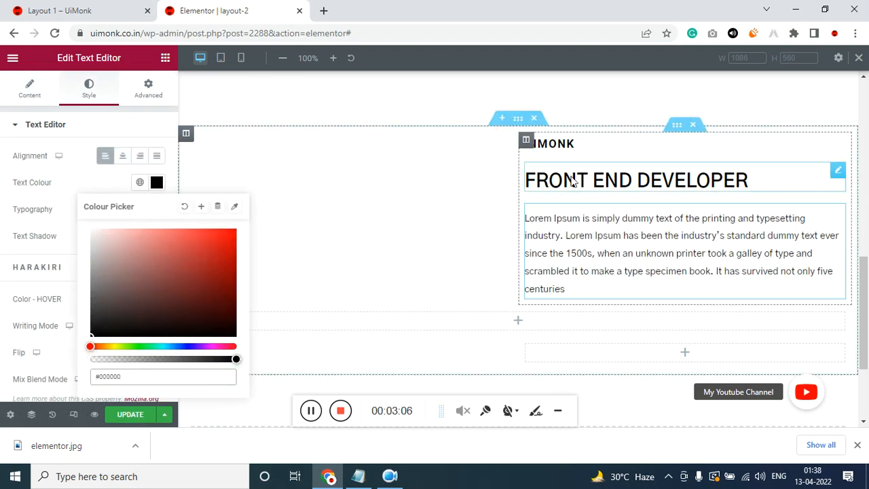
# Step: Set the widgets space of the first inner section's column to 0 px
pyautogui.click(526, 140)
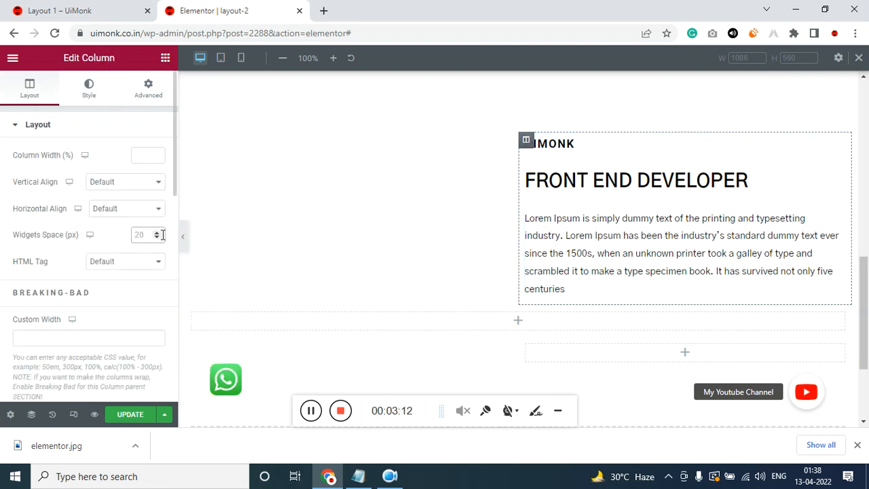
pyautogui.write('.0')
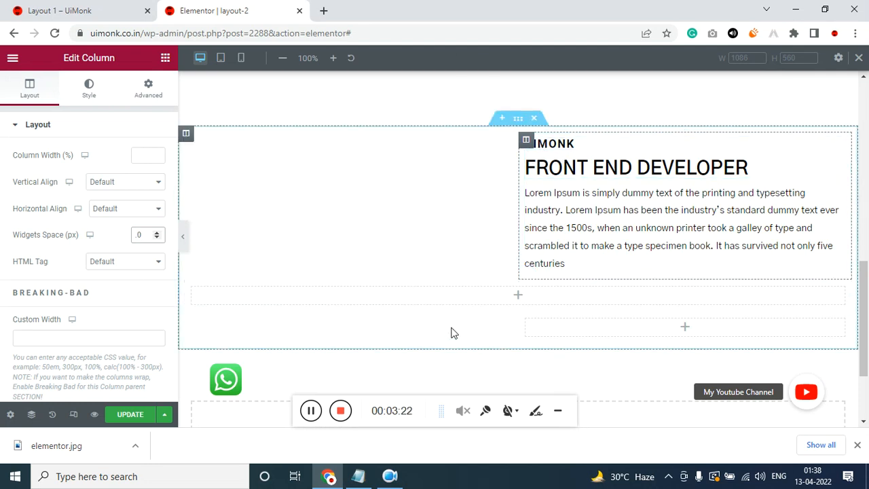
pyautogui.scroll(-1, 550, 333)
pyautogui.scroll(-1, 555, 330)
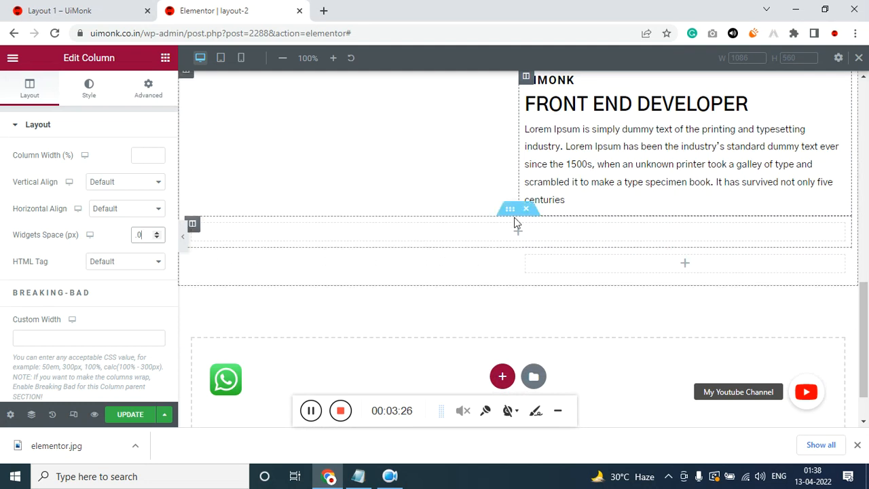
pyautogui.click(311, 412)
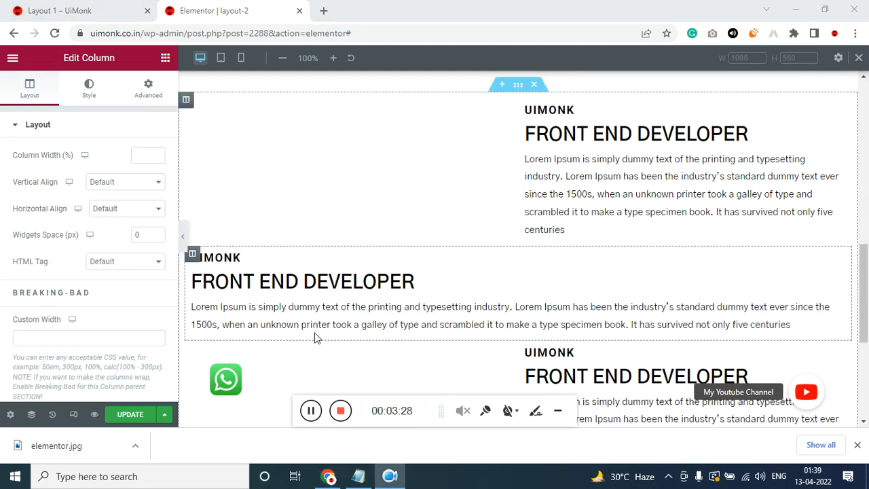
# Step: Try a custom width of 505 on the middle inner section's column, and clear the value again
pyautogui.click(510, 240)
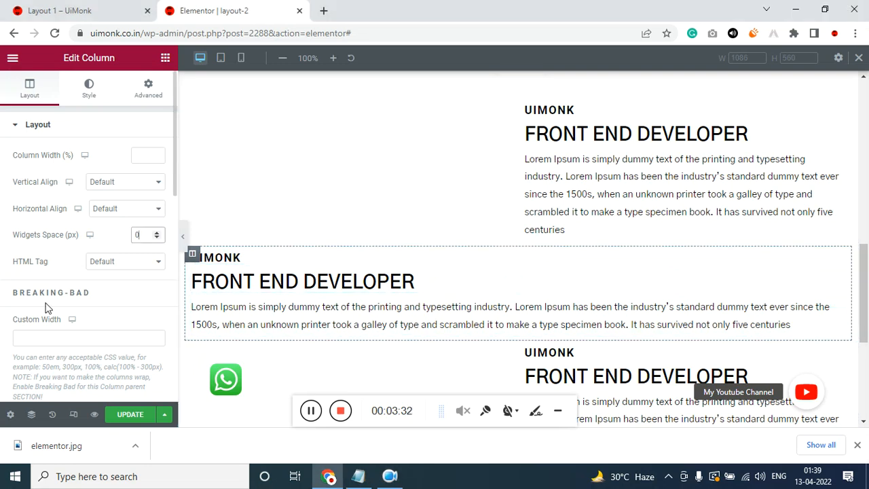
pyautogui.click(64, 338)
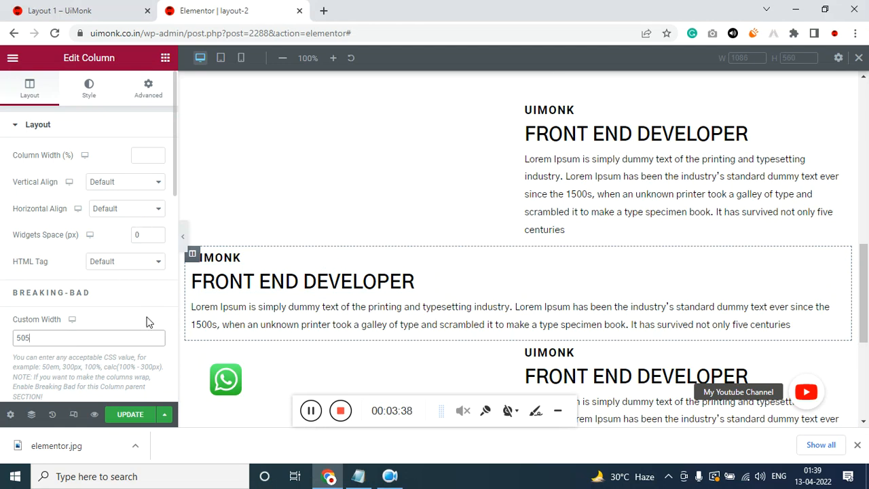
pyautogui.scroll(-1, 380, 272)
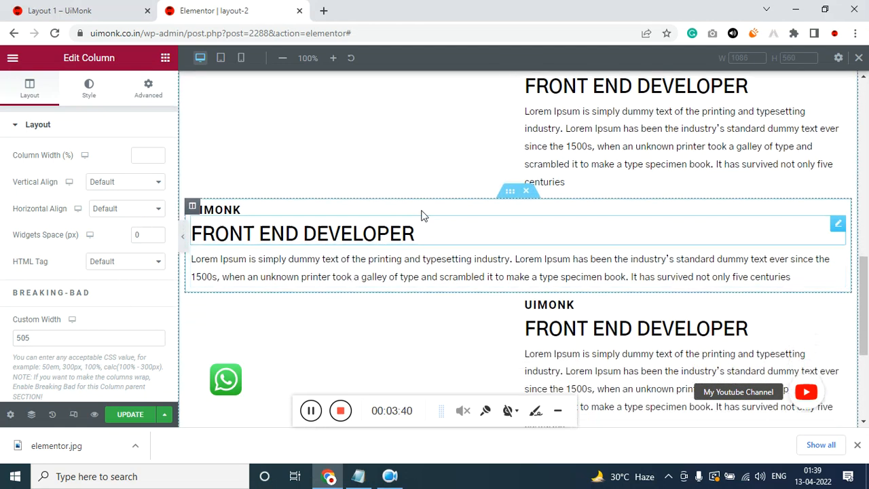
pyautogui.click(60, 338)
pyautogui.doubleClick(60, 338)
pyautogui.press('BackSpace')
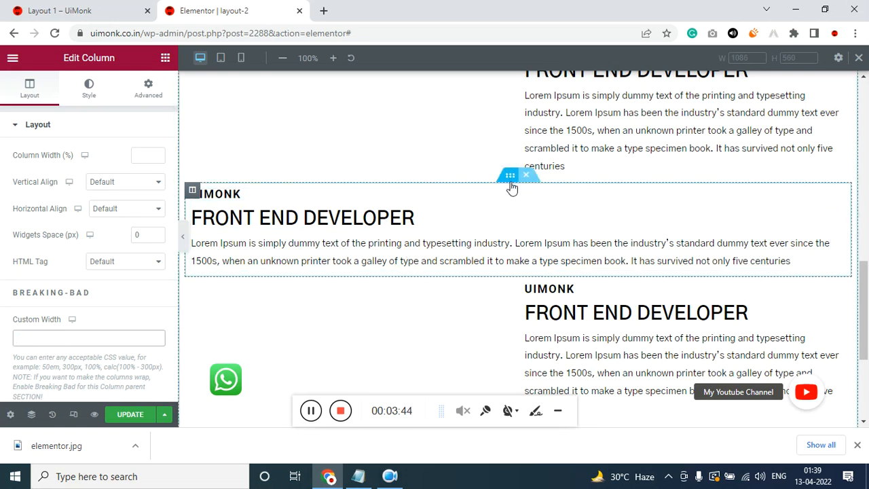
# Step: Try a Breaking-Bad width of 505 on the middle inner section
pyautogui.click(510, 178)
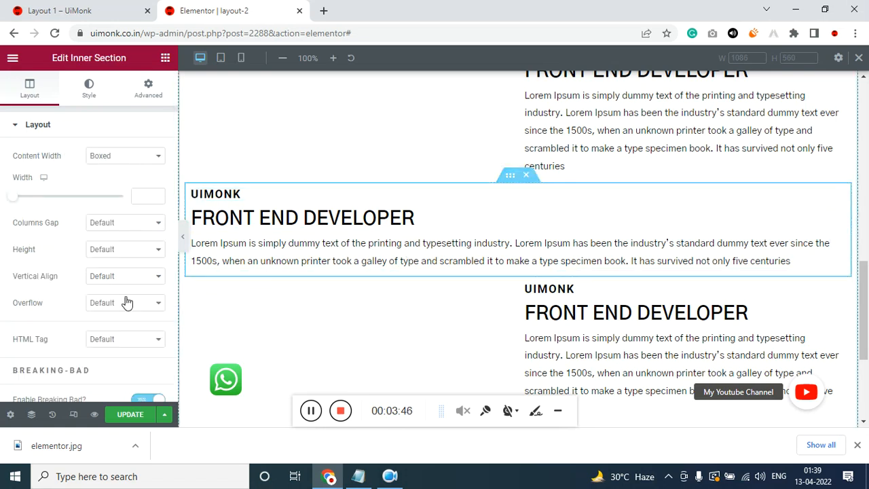
pyautogui.scroll(-3, 54, 261)
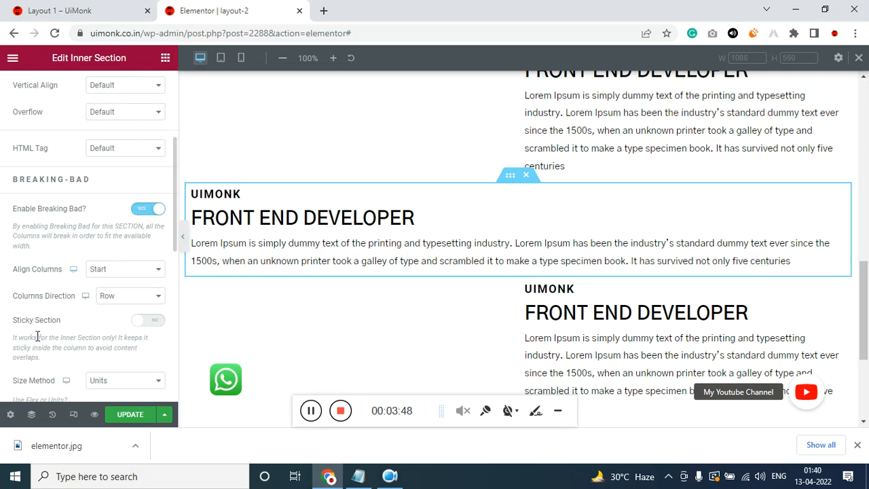
pyautogui.scroll(-1, 31, 326)
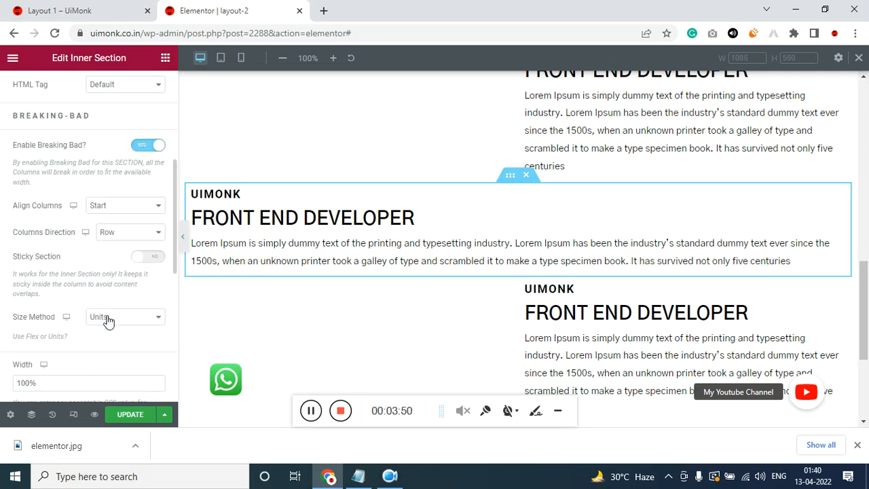
pyautogui.doubleClick(71, 384)
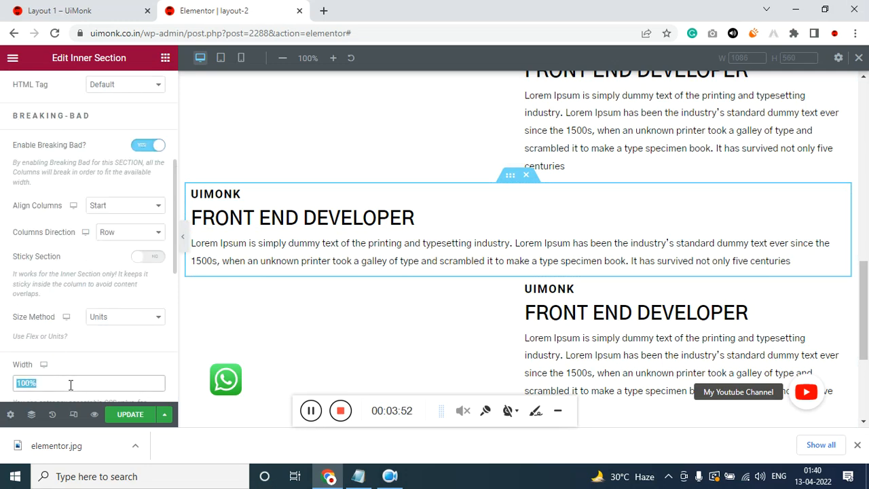
pyautogui.write('505')
pyautogui.scroll(-1, 59, 349)
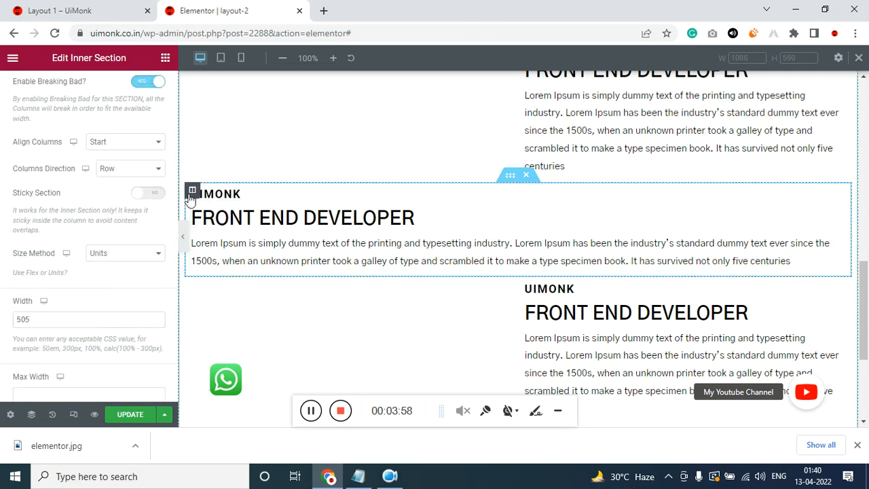
# Step: Try a Breaking-Bad width of 0 on the middle inner section, undo it, and enter 50% instead
pyautogui.click(76, 321)
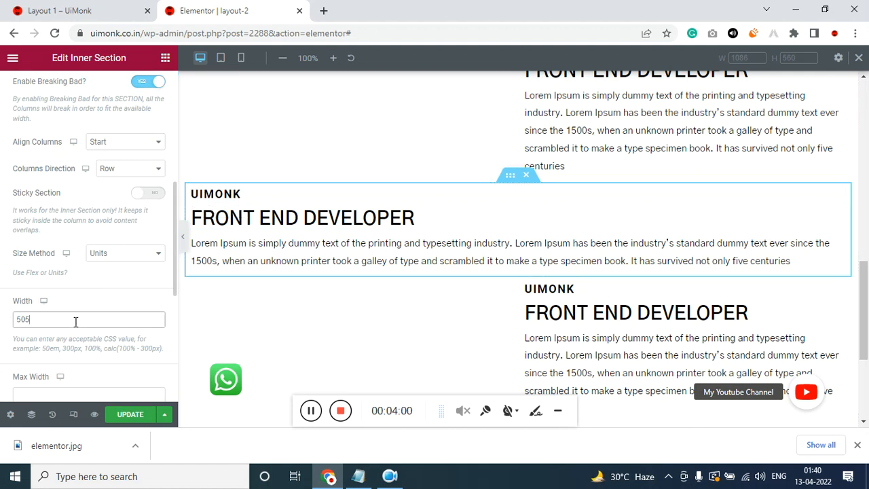
pyautogui.hotkey('ctrl', 'a')
pyautogui.press('BackSpace')
pyautogui.hotkey('ctrl', 'z')
pyautogui.write('0')
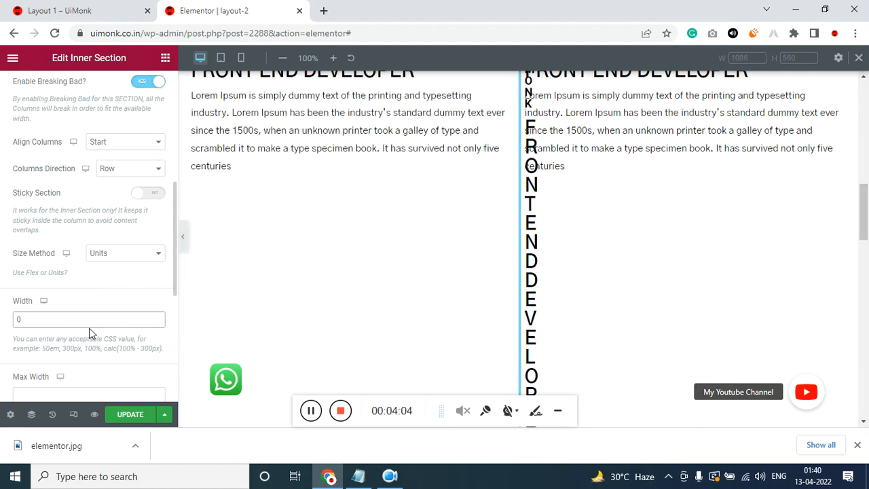
pyautogui.hotkey('ctrl', 'z')
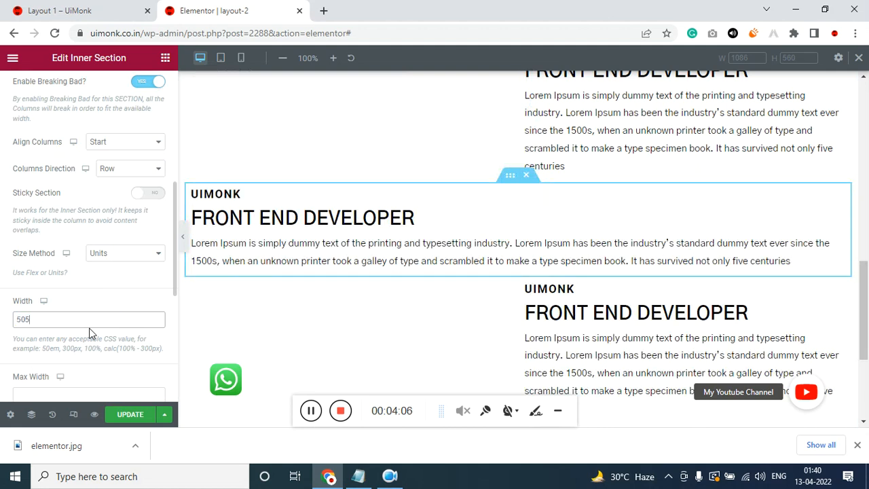
pyautogui.write('%')
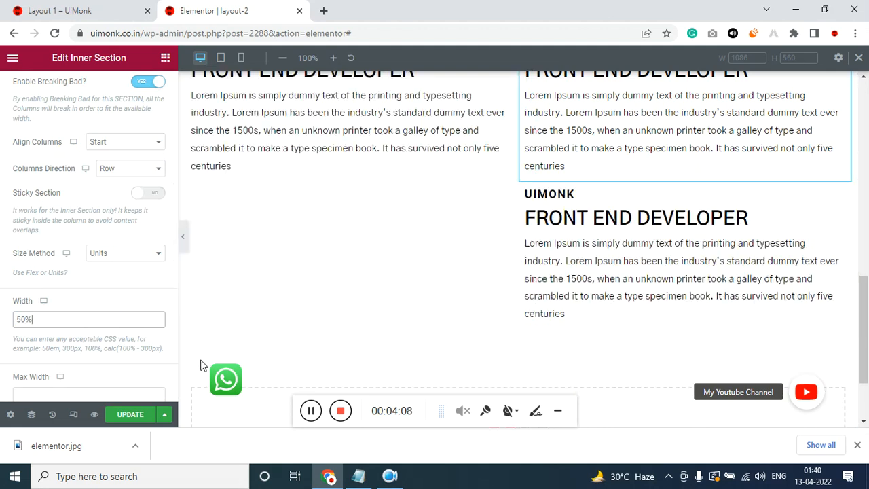
# Step: Clear the middle inner section's Breaking-Bad width and open the settings of its column
pyautogui.press('BackSpace')
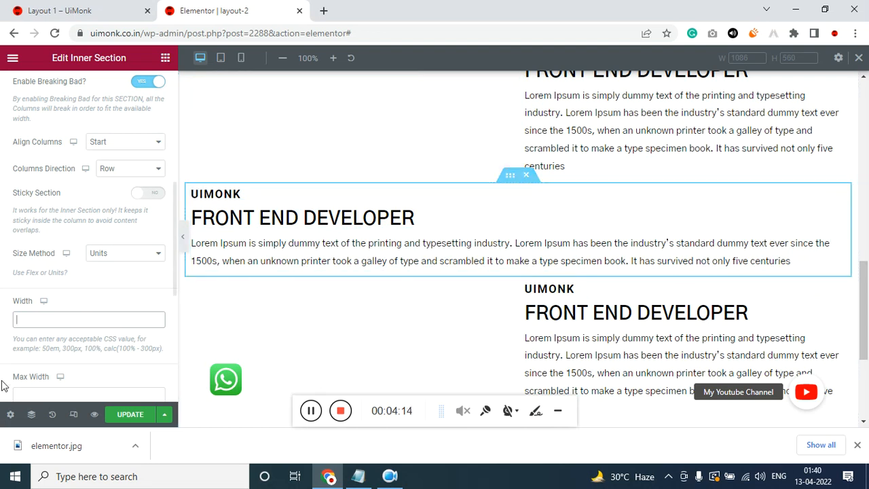
pyautogui.click(108, 318)
pyautogui.press('Down')
pyautogui.press('Return')
pyautogui.hotkey('ctrl', 'a')
pyautogui.press('BackSpace')
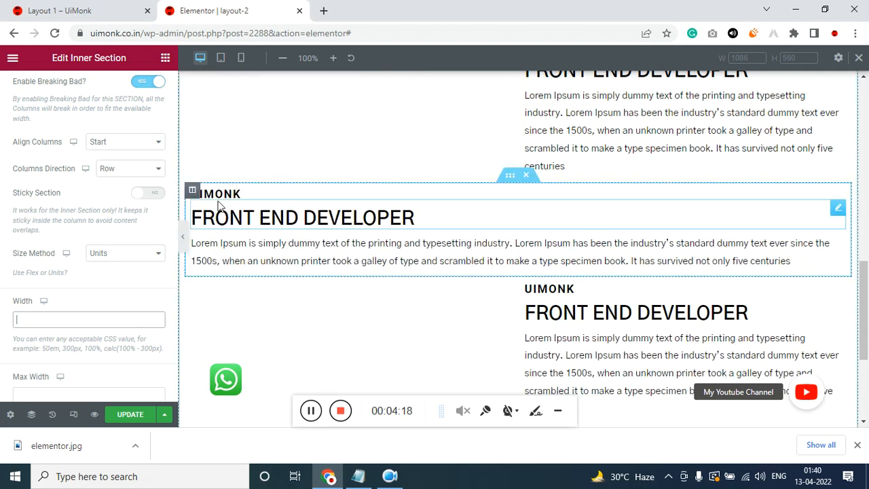
pyautogui.click(195, 194)
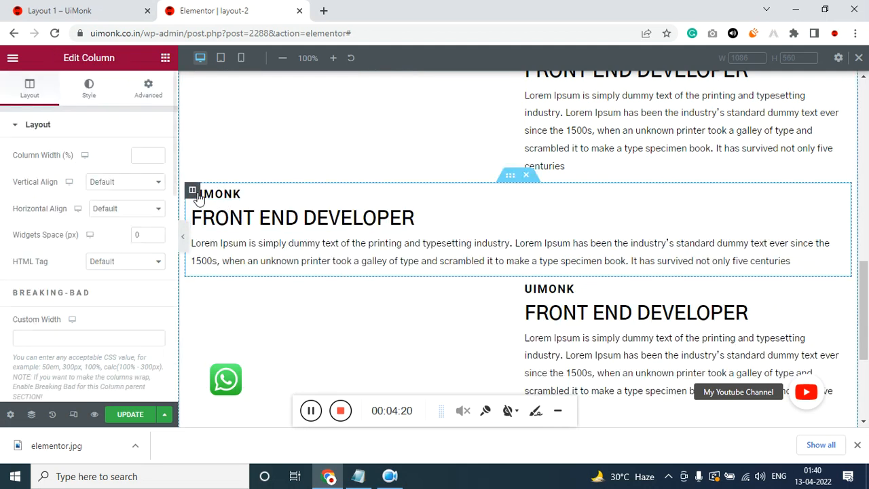
# Step: Set the custom width of the middle inner section's column to 50%
pyautogui.click(71, 340)
pyautogui.write('50%')
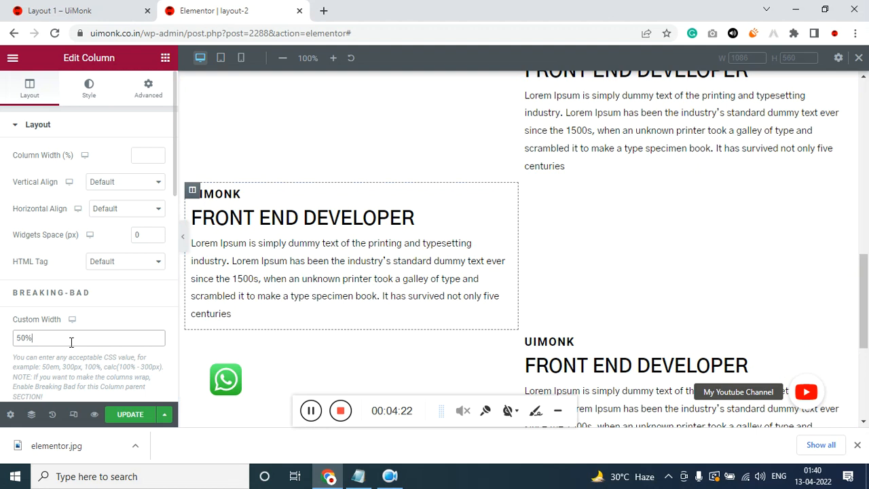
pyautogui.scroll(-1, 378, 319)
pyautogui.scroll(2, 378, 318)
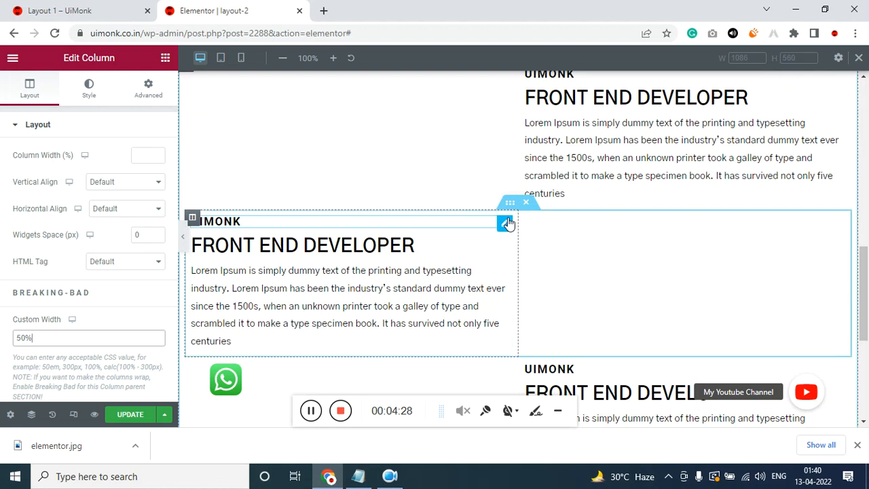
pyautogui.click(505, 210)
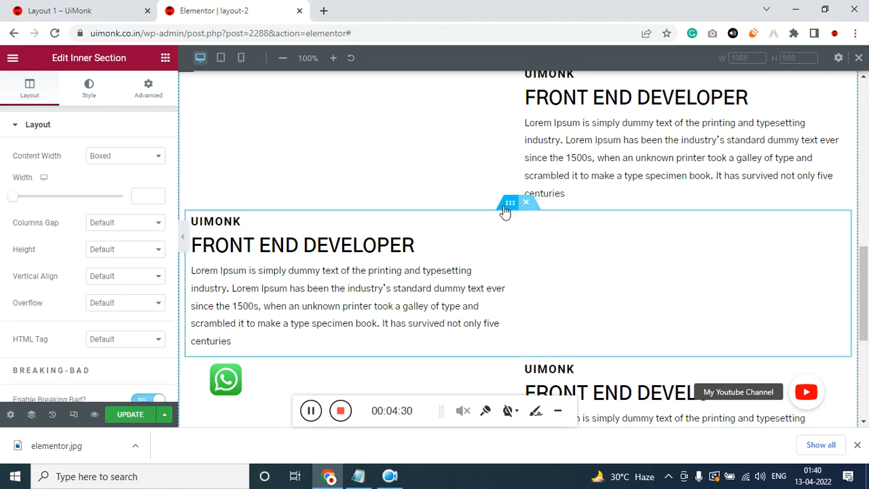
pyautogui.scroll(1, 493, 287)
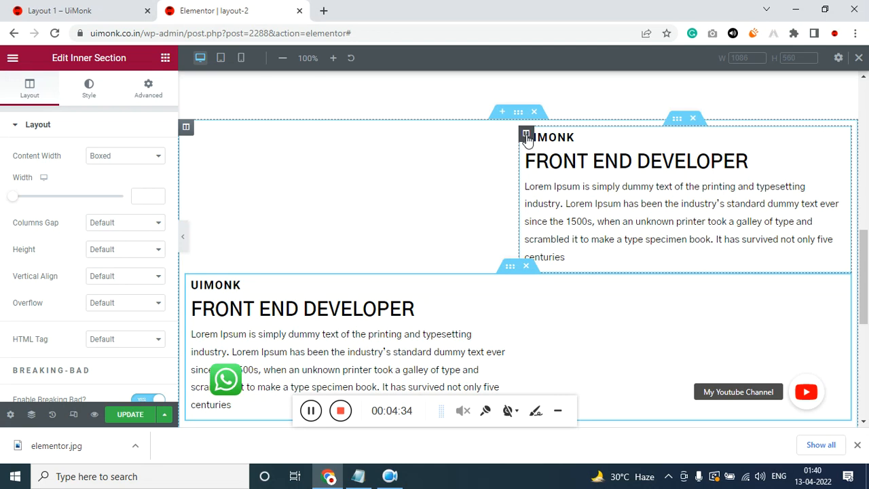
# Step: Open the border settings of the top inner section's column and check the bordered boxes on the Layout 1 page
pyautogui.click(526, 135)
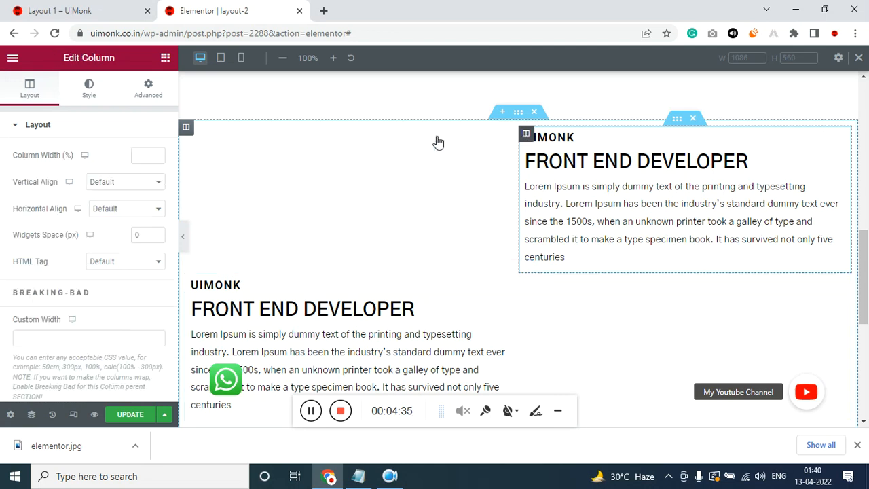
pyautogui.click(92, 100)
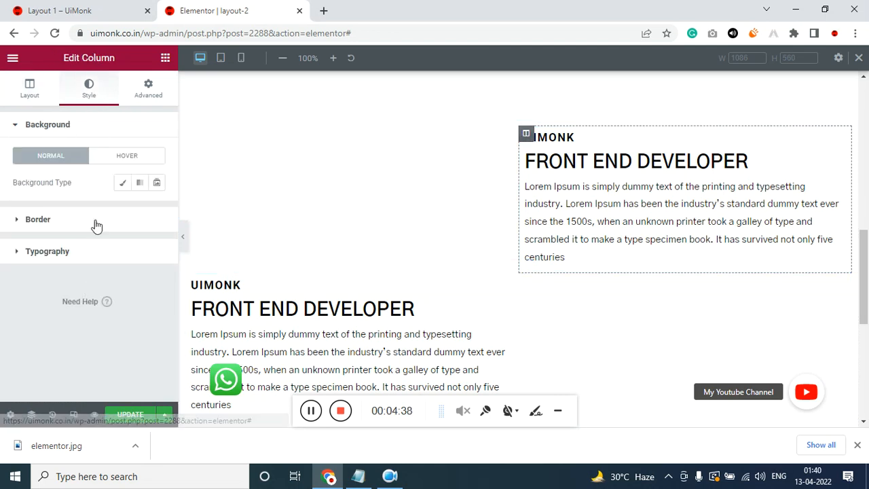
pyautogui.click(38, 219)
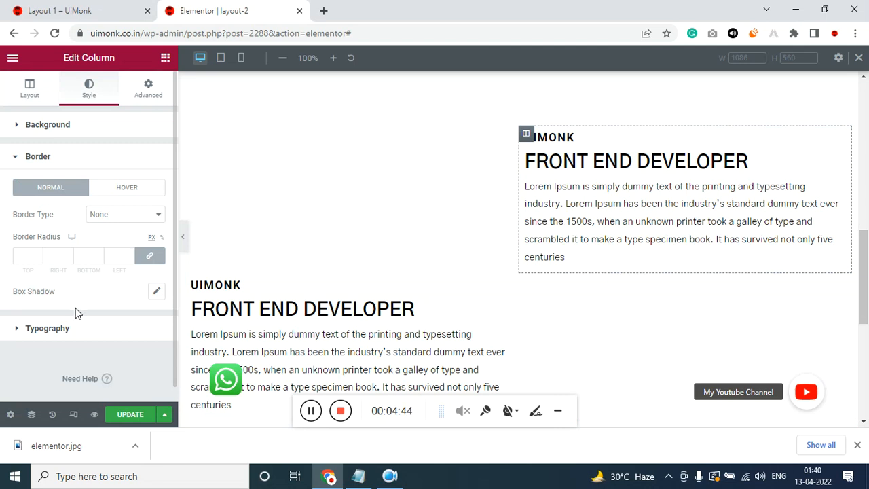
pyautogui.click(63, 10)
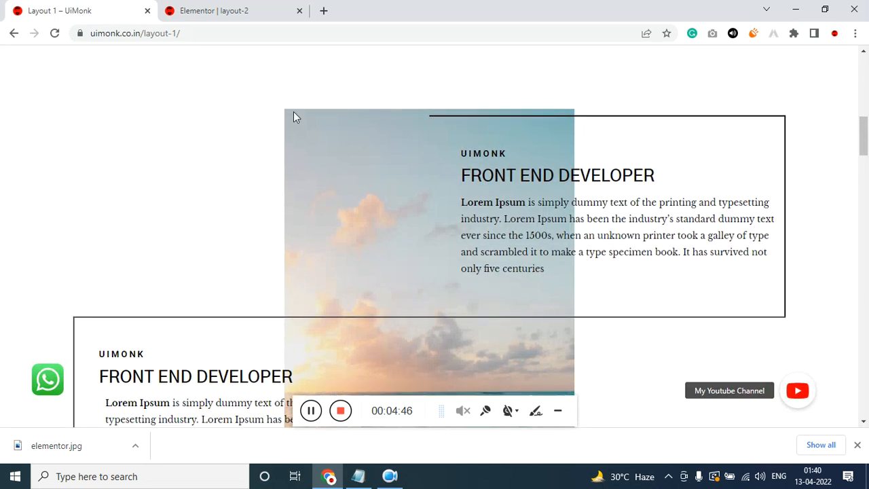
pyautogui.click(223, 9)
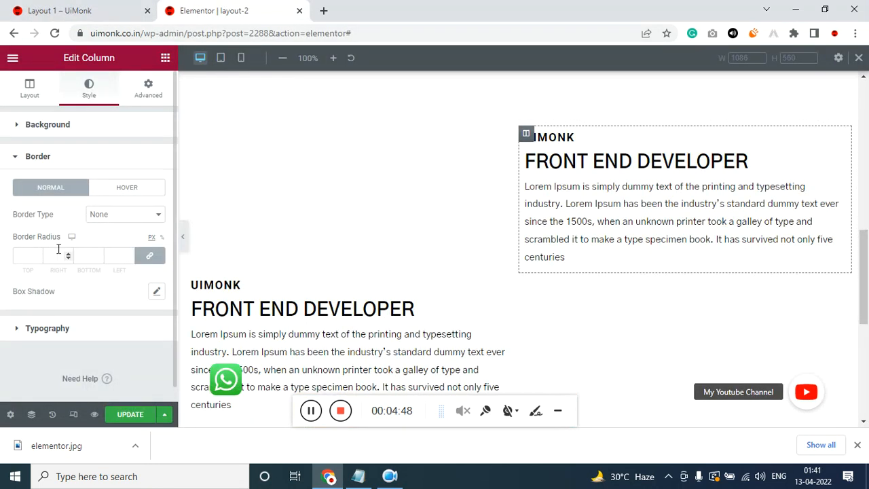
# Step: Give the top inner section's column a solid black border with a width of 2 on all sides
pyautogui.click(112, 216)
pyautogui.click(114, 239)
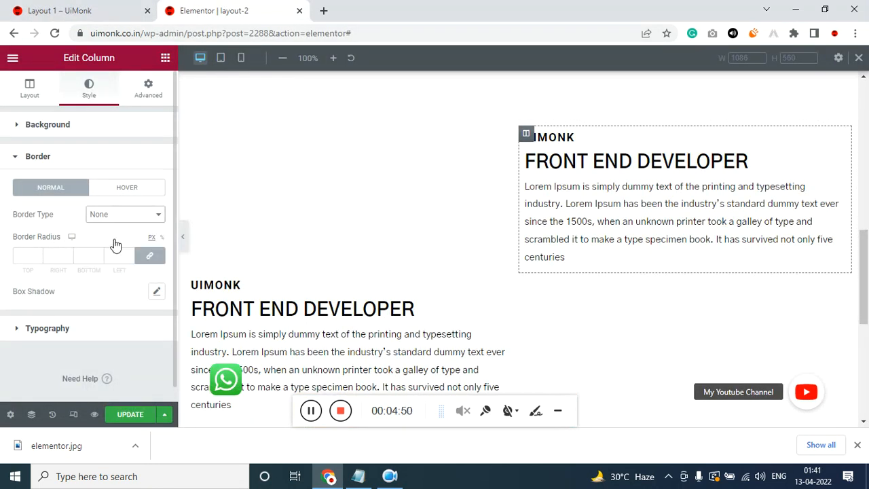
pyautogui.click(157, 290)
pyautogui.moveTo(124, 193); pyautogui.dragTo(5, 314)
pyautogui.click(5, 314)
pyautogui.click(22, 255)
pyautogui.write('2')
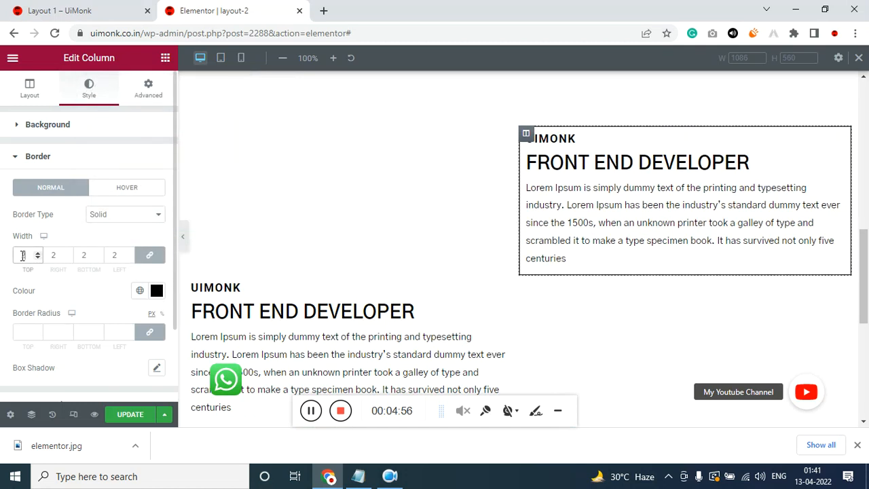
# Step: Unlink the top column's border widths and set the bottom and left widths to 0
pyautogui.click(156, 262)
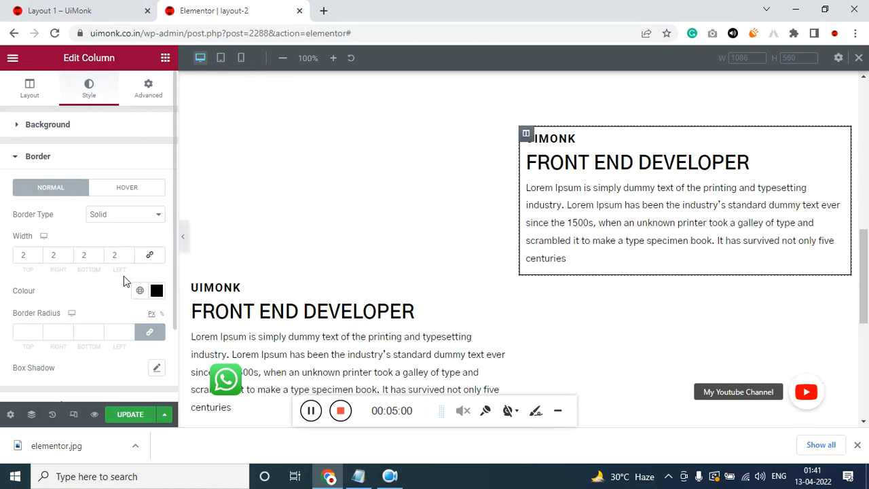
pyautogui.doubleClick(25, 254)
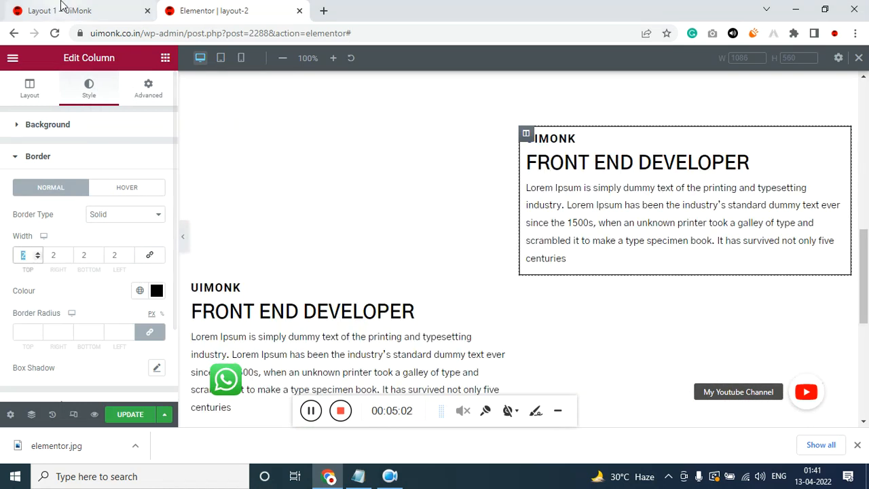
pyautogui.click(56, 255)
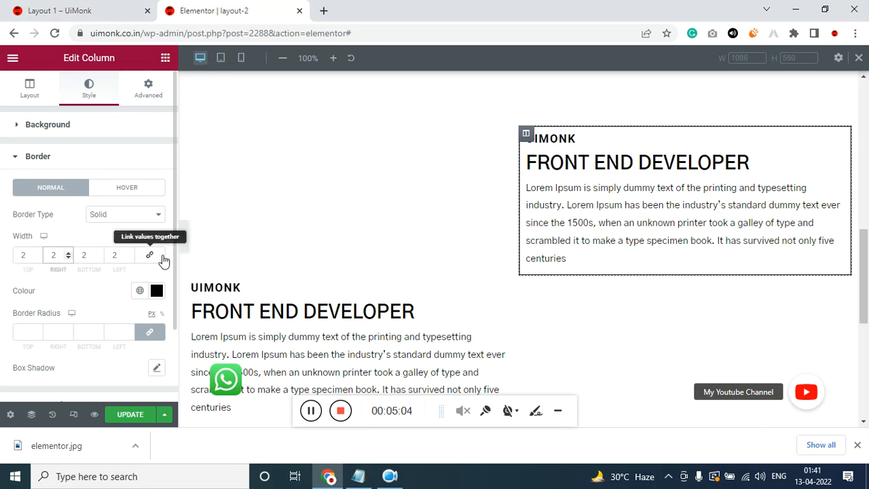
pyautogui.click(86, 253)
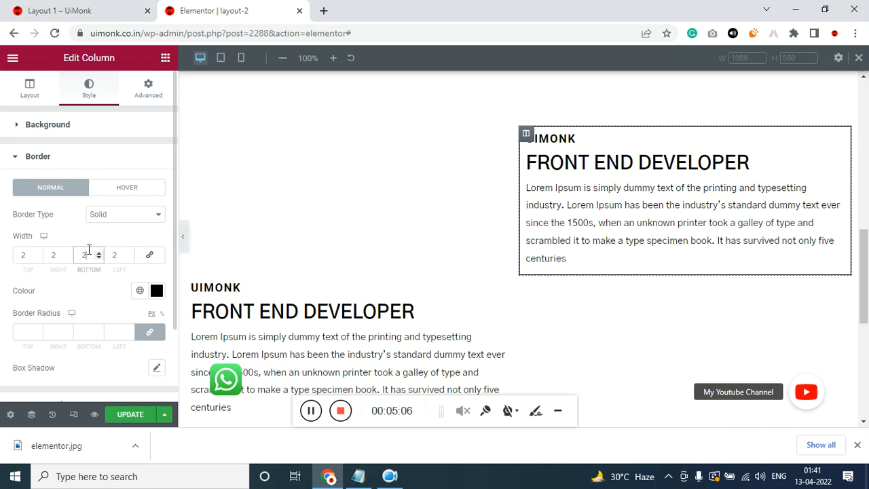
pyautogui.click(115, 254)
pyautogui.write('0')
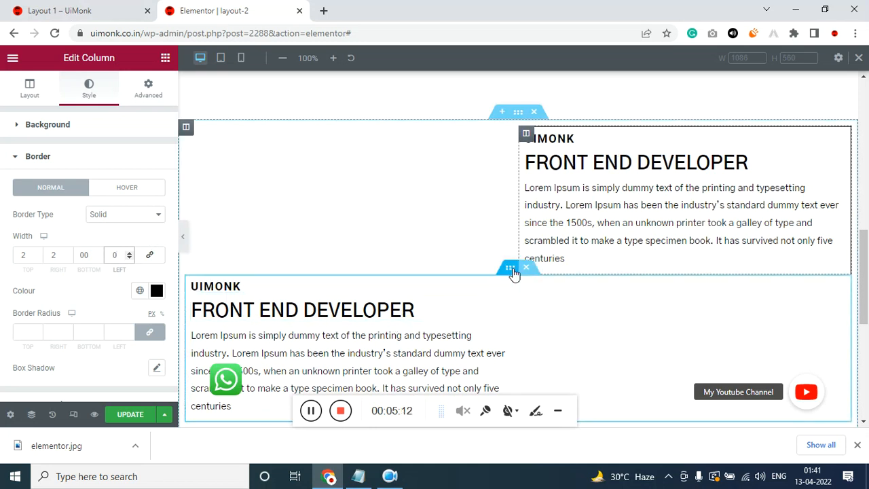
# Step: Set the top and right border widths of the top inner section's column to 4
pyautogui.click(28, 256)
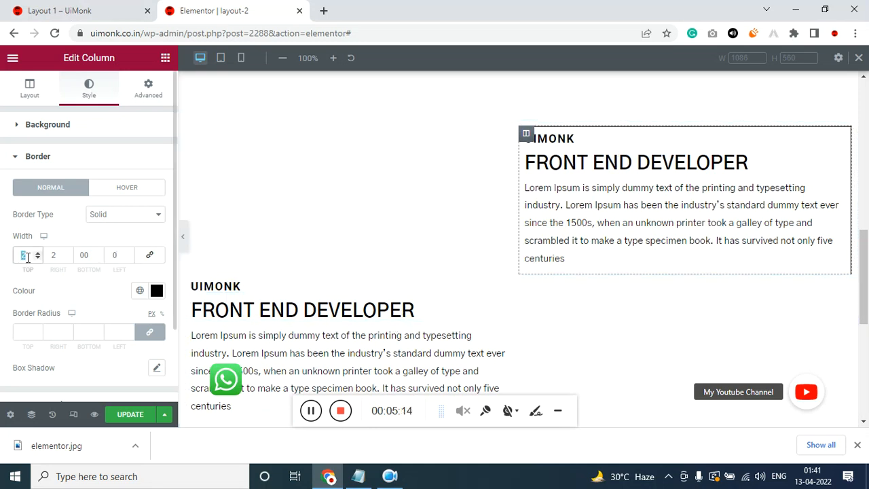
pyautogui.doubleClick(27, 255)
pyautogui.write('4')
pyautogui.press('Tab')
pyautogui.write('4')
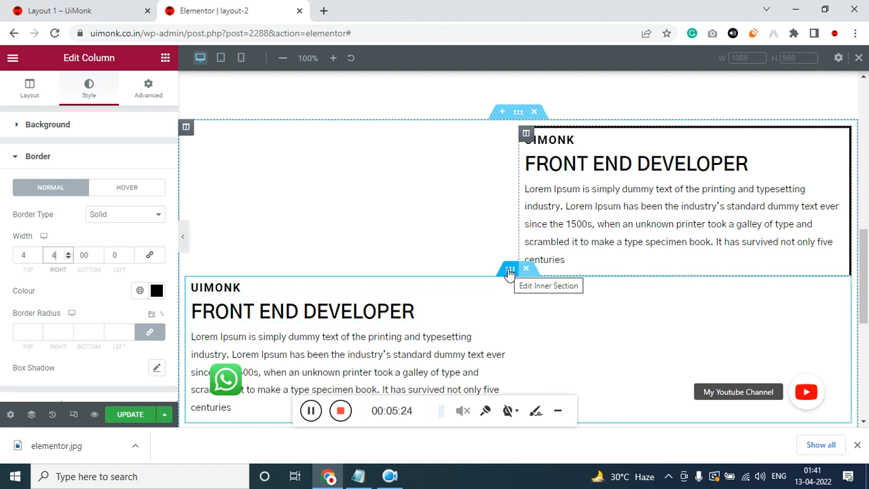
# Step: Give the middle inner section a solid black border
pyautogui.click(509, 272)
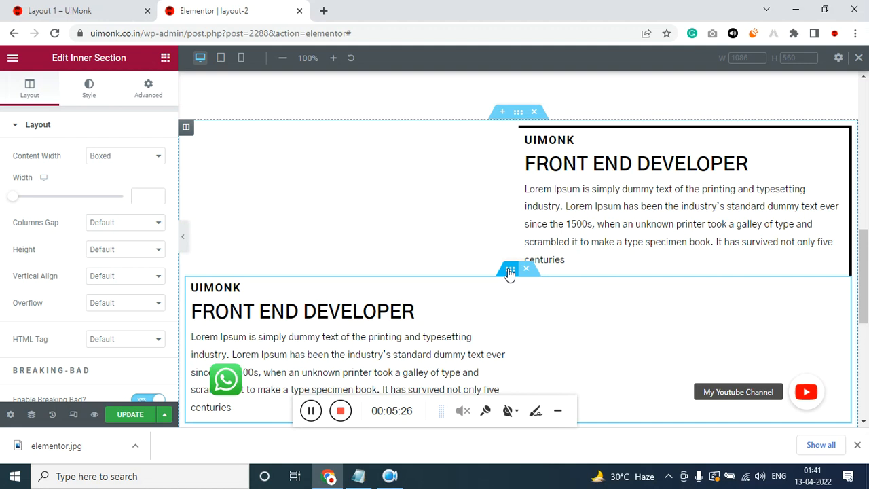
pyautogui.click(86, 93)
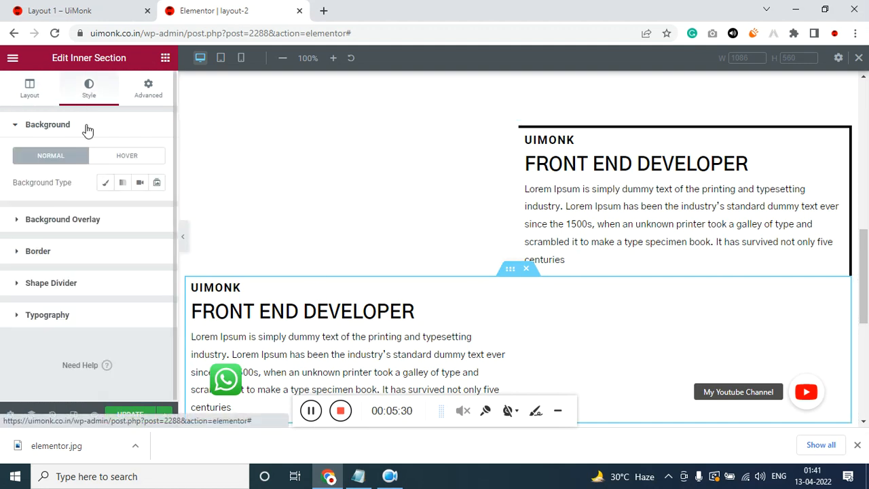
pyautogui.click(55, 257)
pyautogui.scroll(-1, 52, 272)
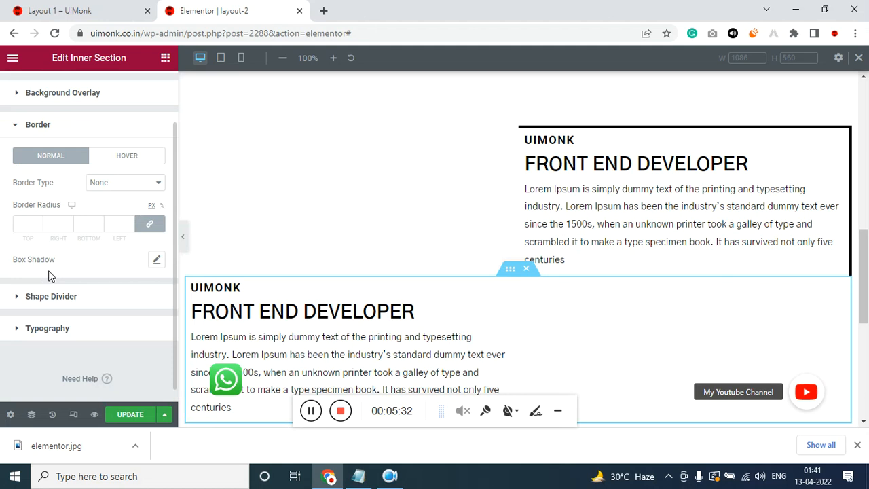
pyautogui.click(109, 184)
pyautogui.click(111, 206)
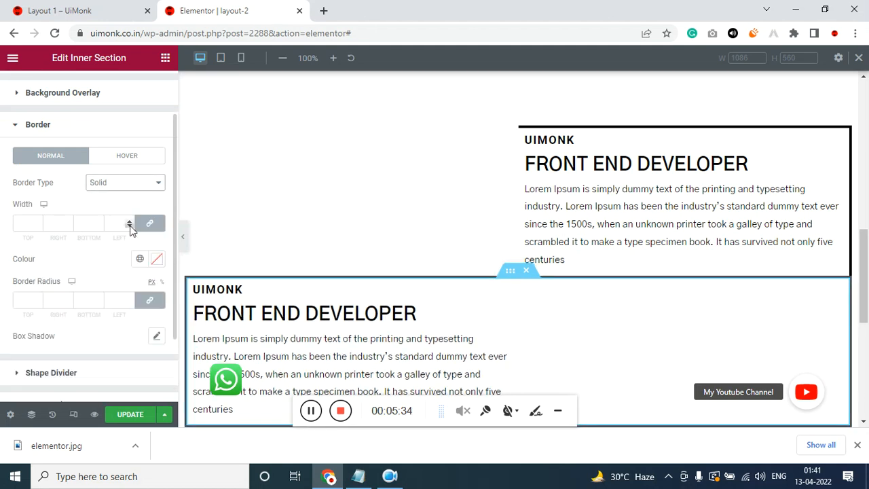
pyautogui.click(157, 262)
pyautogui.write('#020101')
pyautogui.click(10, 259)
pyautogui.scroll(-1, 2, 261)
pyautogui.scroll(-1, 339, 259)
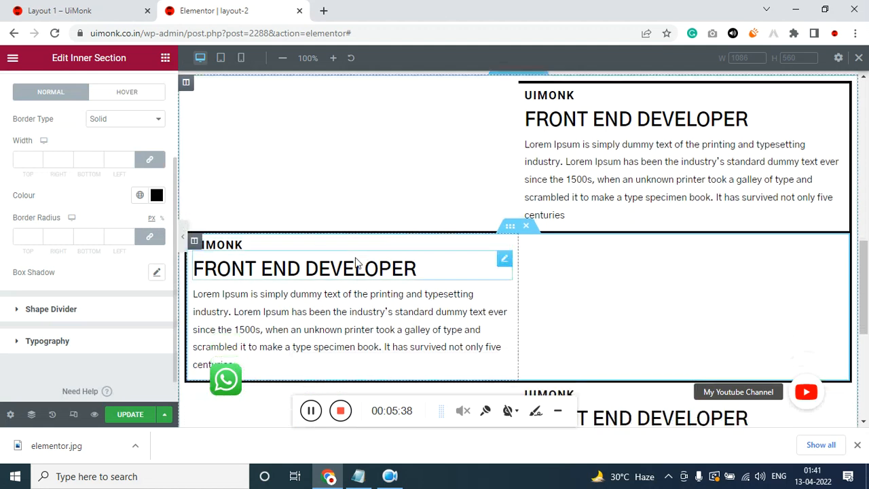
# Step: Set the middle inner section's border widths to 4 on the top, bottom and left sides and 0 on the right, with the values unlinked
pyautogui.scroll(1, 2, 251)
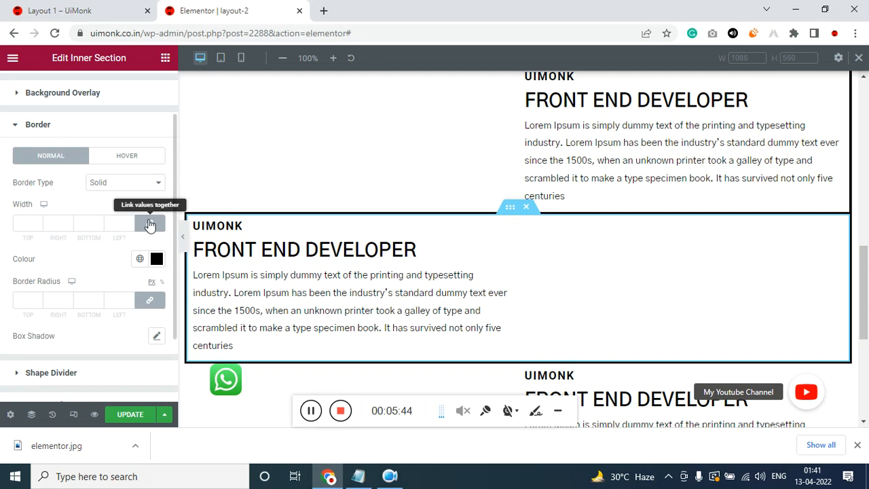
pyautogui.click(60, 226)
pyautogui.write('0')
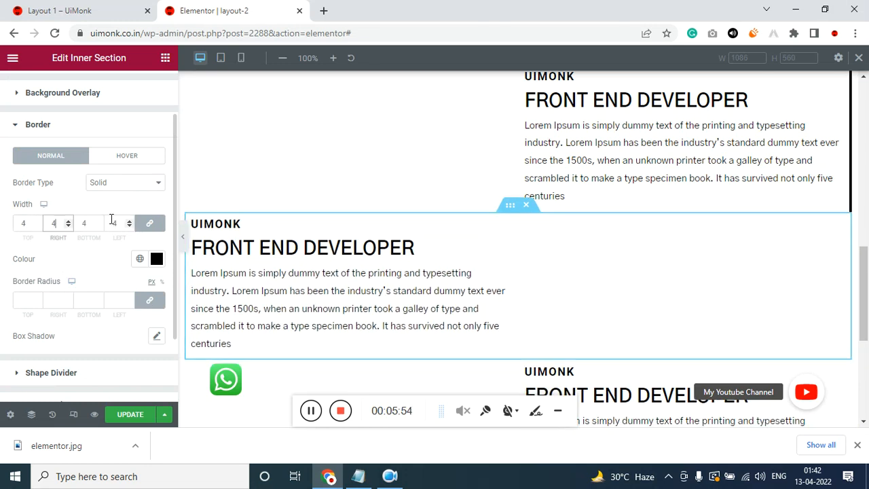
pyautogui.click(149, 223)
pyautogui.doubleClick(57, 224)
pyautogui.write('0')
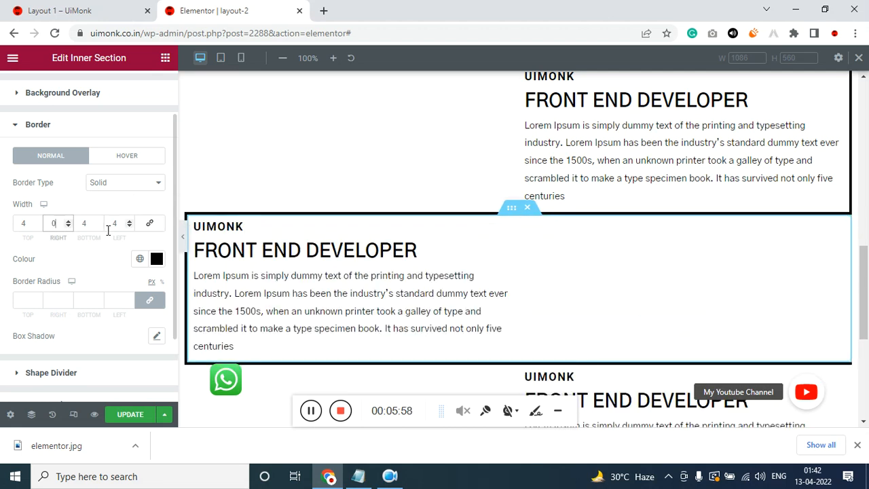
pyautogui.scroll(-2, 117, 234)
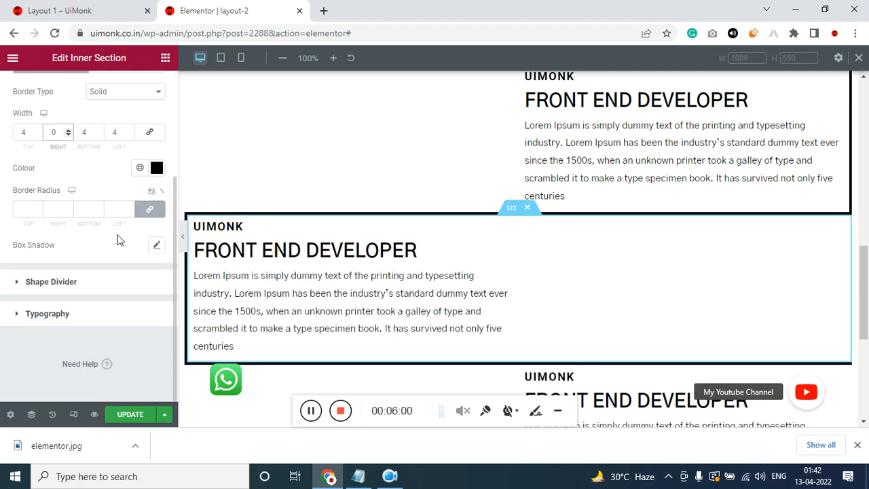
# Step: Give the column of the bottom inner section a solid border
pyautogui.scroll(-2, 475, 350)
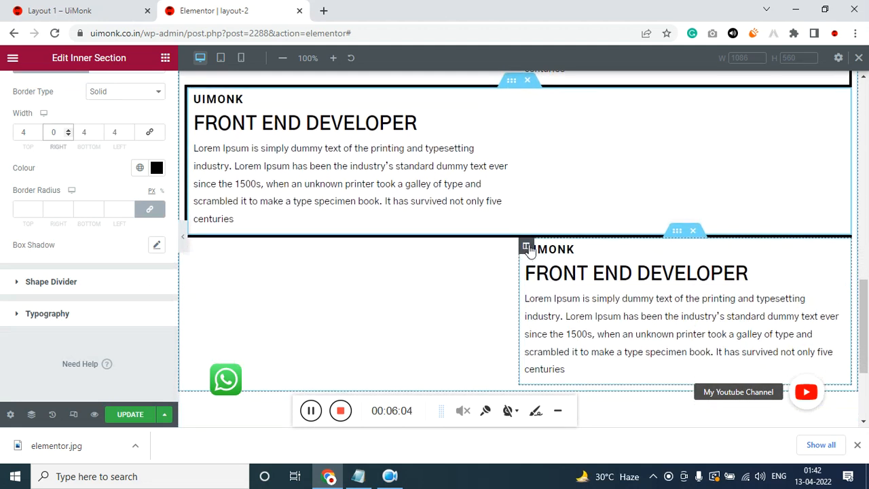
pyautogui.click(526, 246)
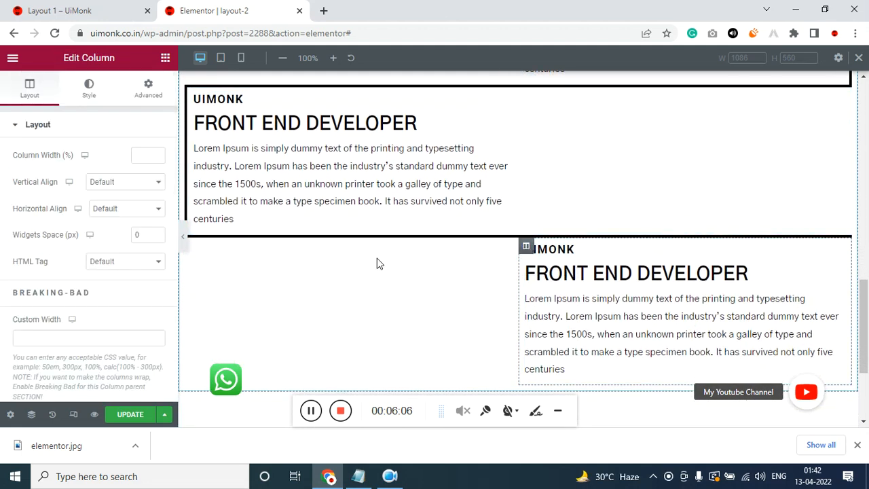
pyautogui.click(92, 92)
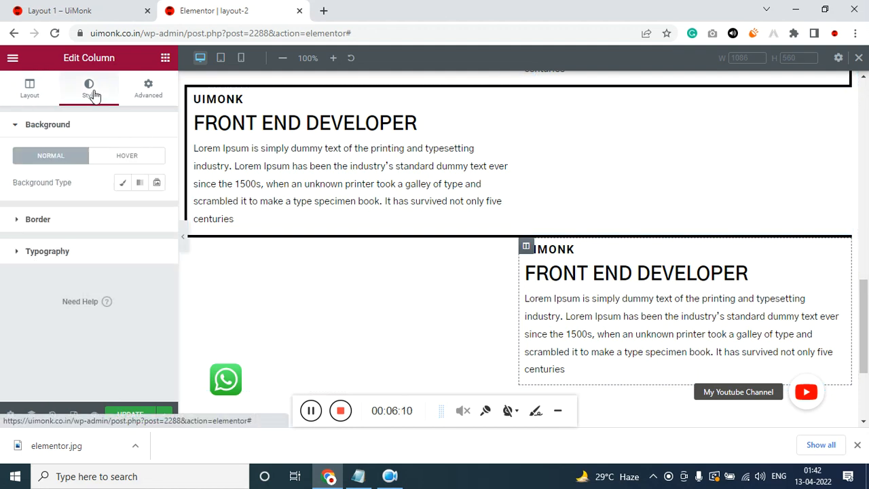
pyautogui.click(76, 221)
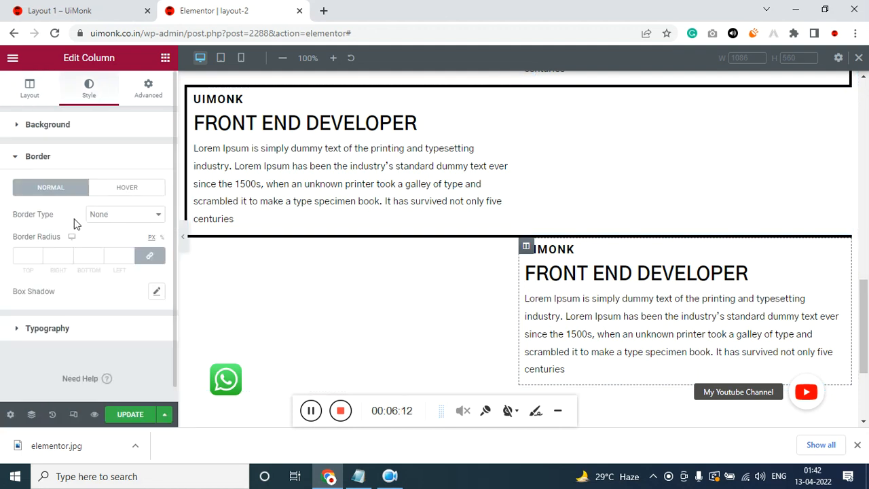
pyautogui.click(115, 213)
pyautogui.click(114, 237)
pyautogui.click(157, 292)
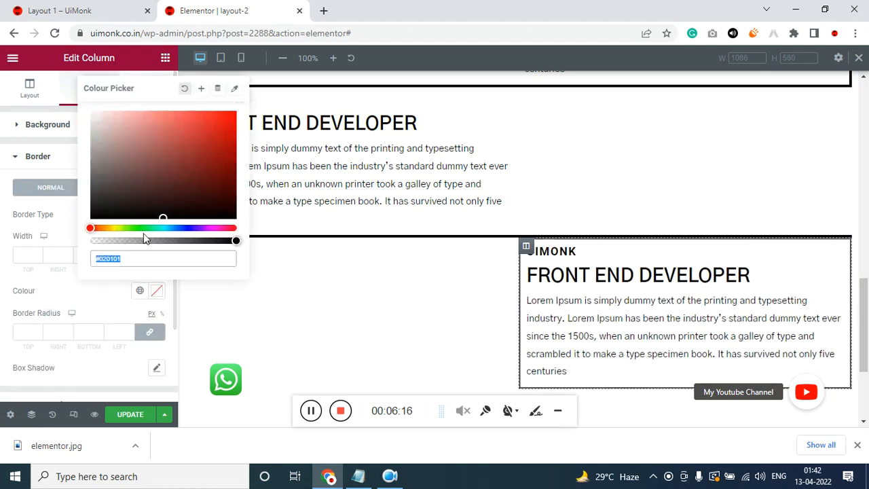
pyautogui.click(2, 308)
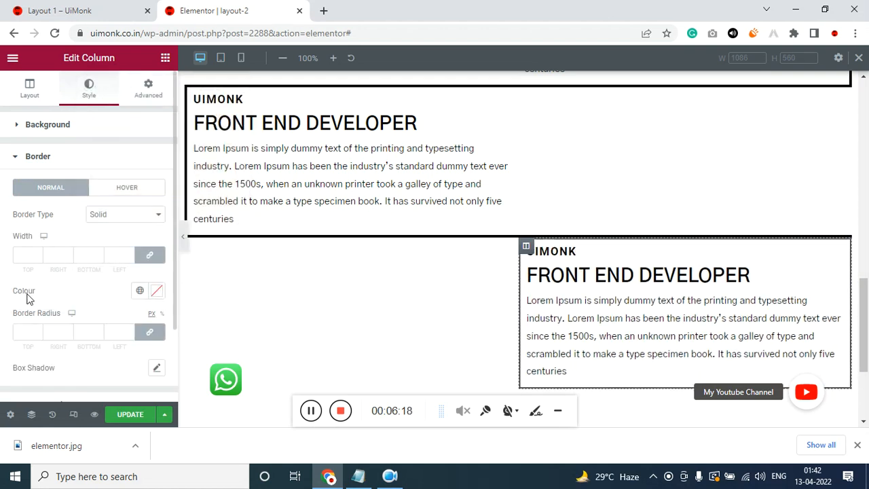
# Step: Set the bottom column's border widths to 4 on the right and bottom and 0 on the top and left, with the values unlinked
pyautogui.click(32, 255)
pyautogui.write('4')
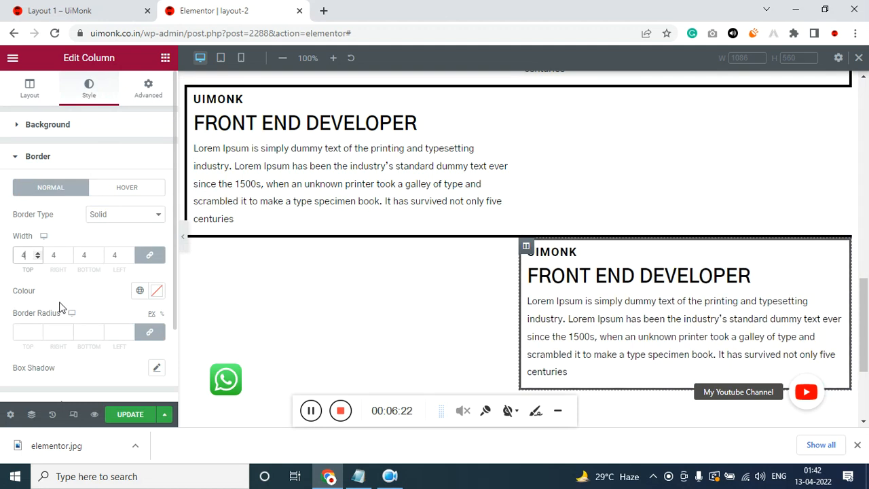
pyautogui.moveTo(30, 256); pyautogui.dragTo(8, 255)
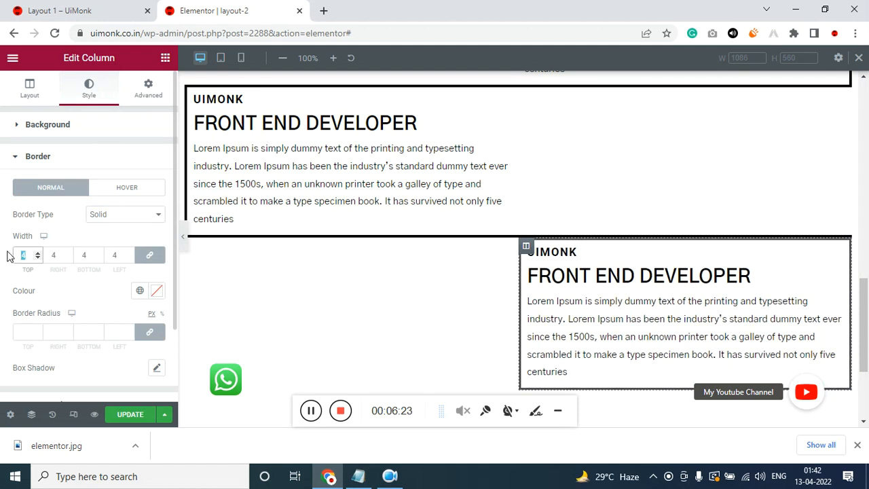
pyautogui.click(151, 255)
pyautogui.moveTo(27, 257); pyautogui.dragTo(18, 254)
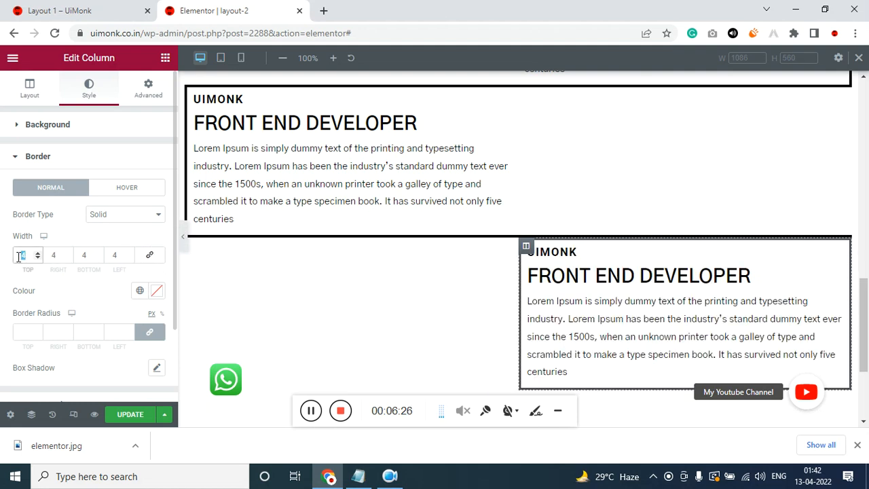
pyautogui.write('0')
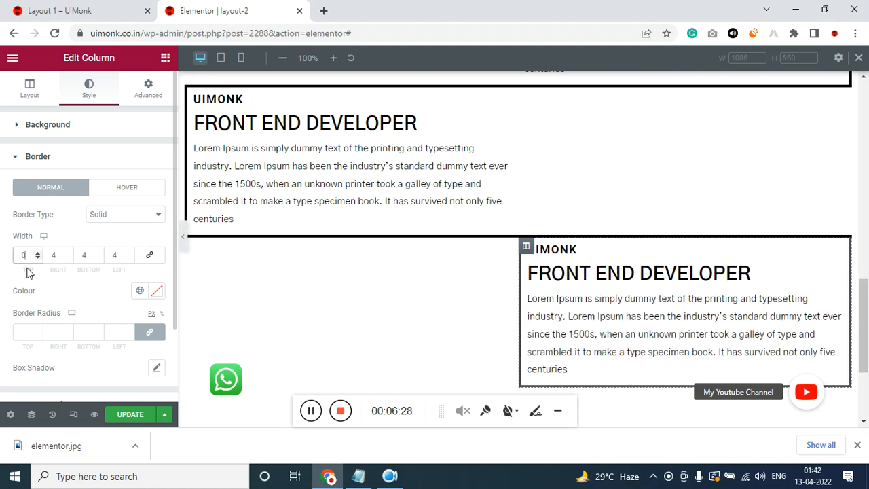
pyautogui.doubleClick(121, 259)
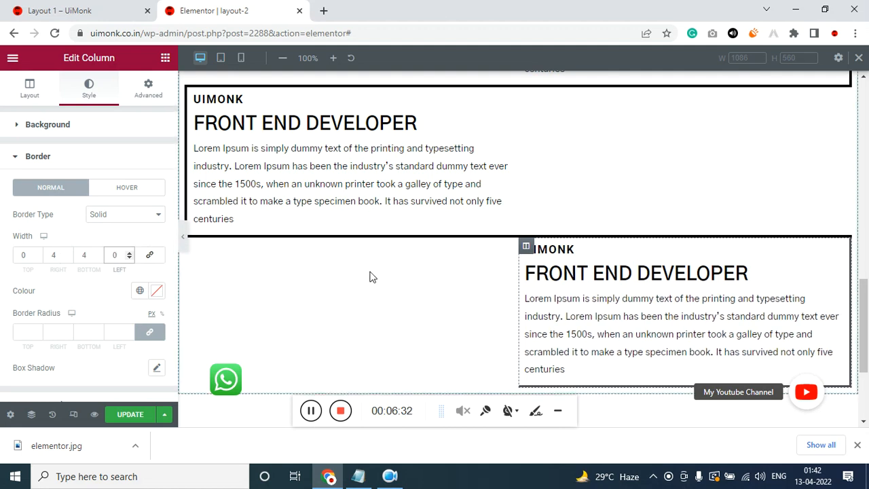
# Step: Update the page to save the finished borders and look over the staggered sections
pyautogui.scroll(3, 370, 276)
pyautogui.scroll(-1, 316, 299)
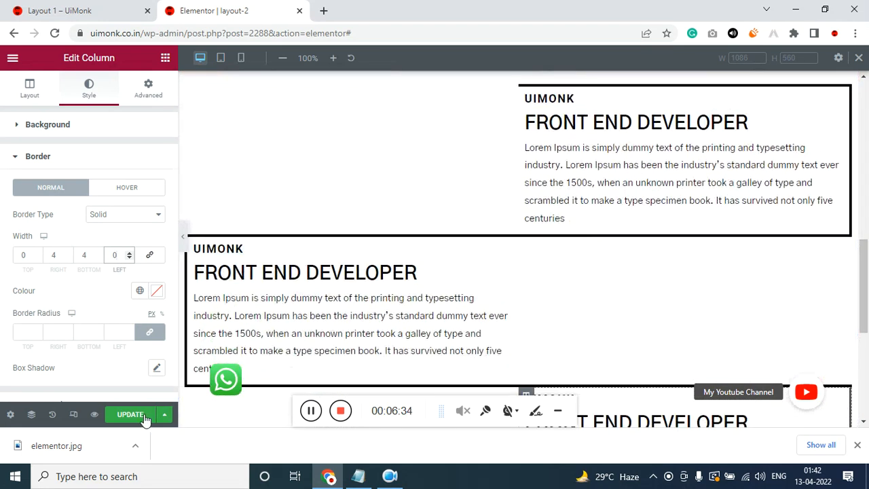
pyautogui.click(132, 415)
pyautogui.scroll(1, 378, 239)
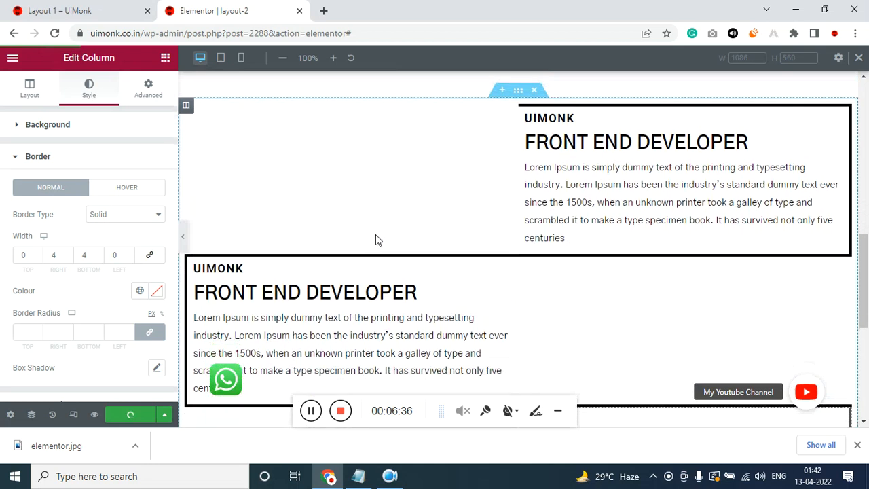
pyautogui.scroll(-1, 378, 239)
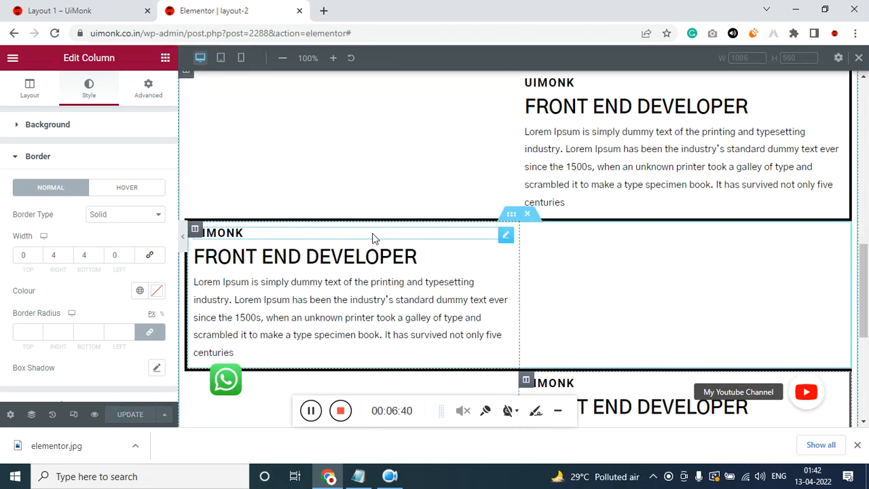
# Step: Enable pseudo elements on the outer column and give its Before element a classic background with the beach sunset image
pyautogui.scroll(1, 380, 166)
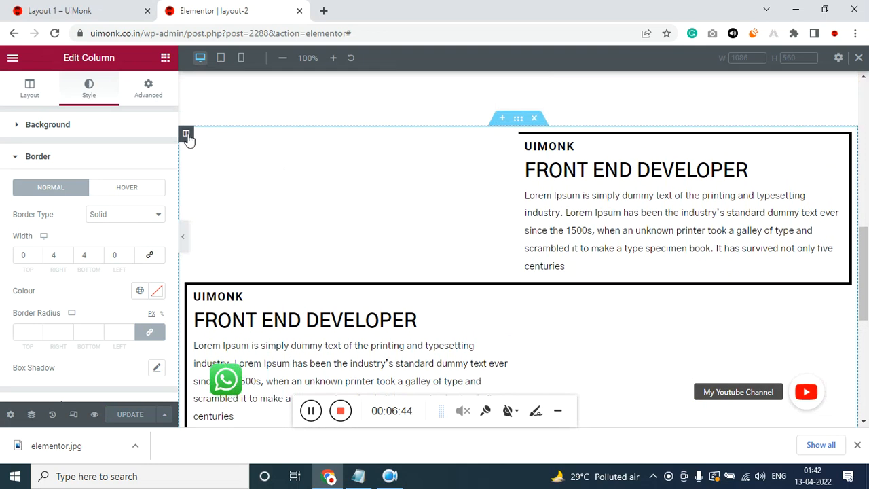
pyautogui.click(187, 135)
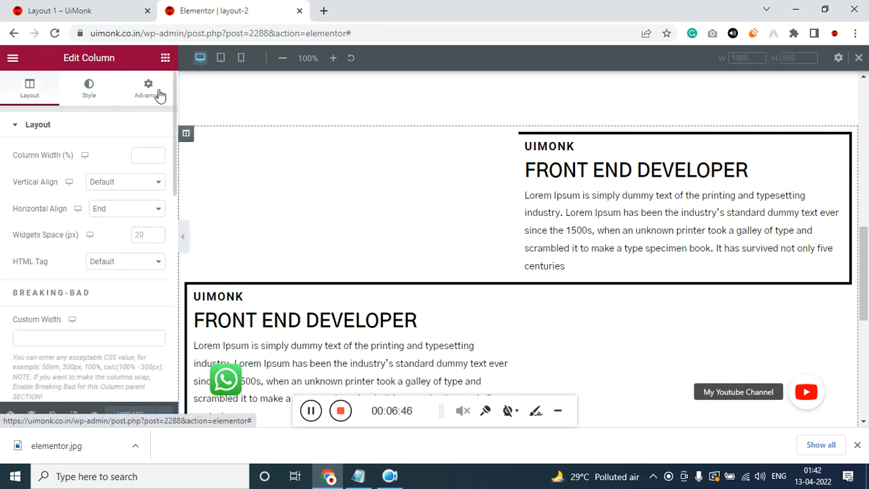
pyautogui.click(157, 95)
pyautogui.scroll(-6, 83, 304)
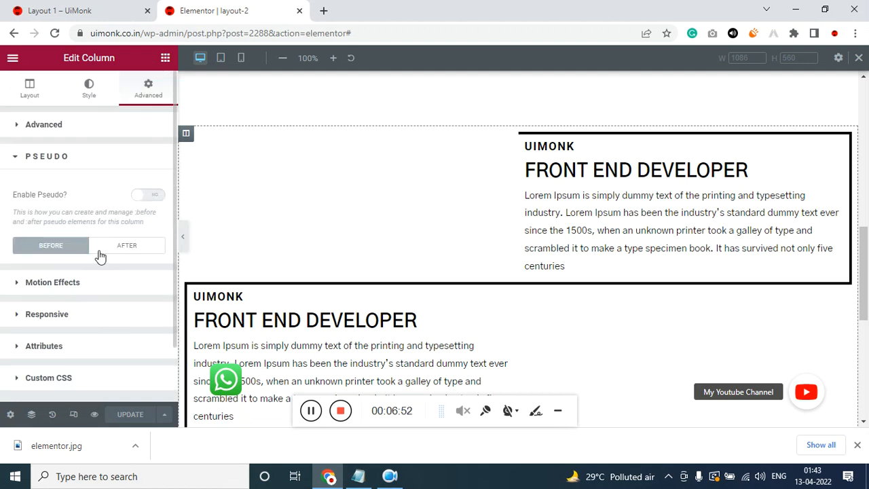
pyautogui.click(147, 200)
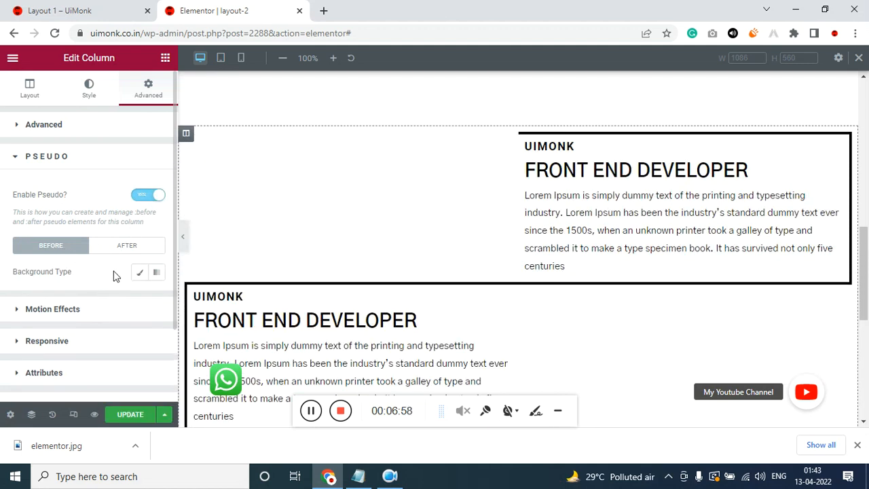
pyautogui.click(140, 276)
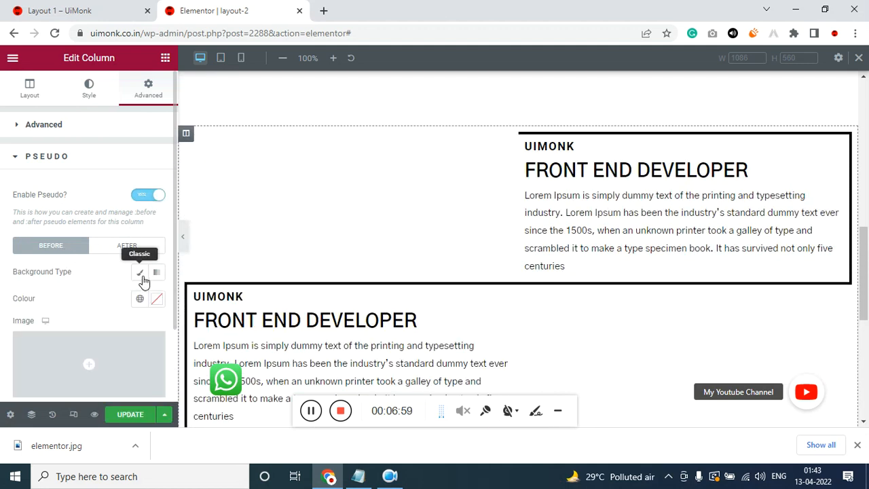
pyautogui.click(111, 367)
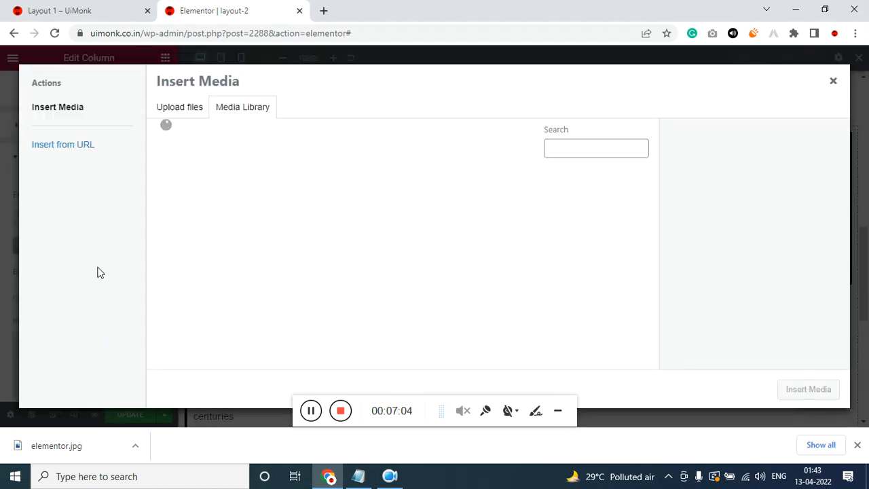
pyautogui.click(229, 318)
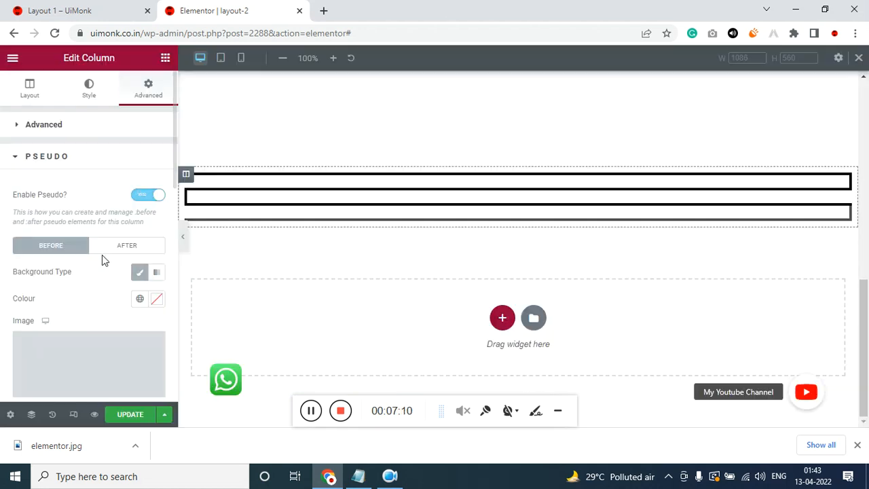
# Step: Set the Before image's position to Centre Centre, its repeat to No-repeat and its size to Cover
pyautogui.scroll(-2, 5, 334)
pyautogui.scroll(-1, 5, 334)
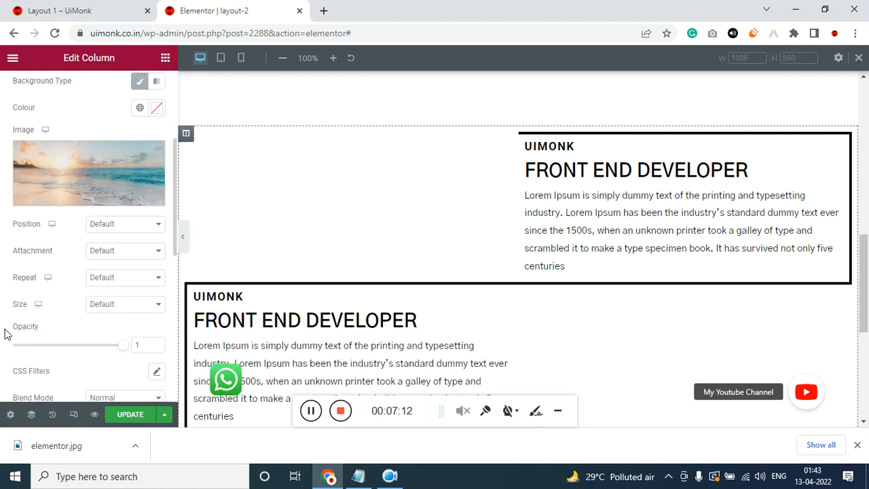
pyautogui.scroll(-1, 28, 330)
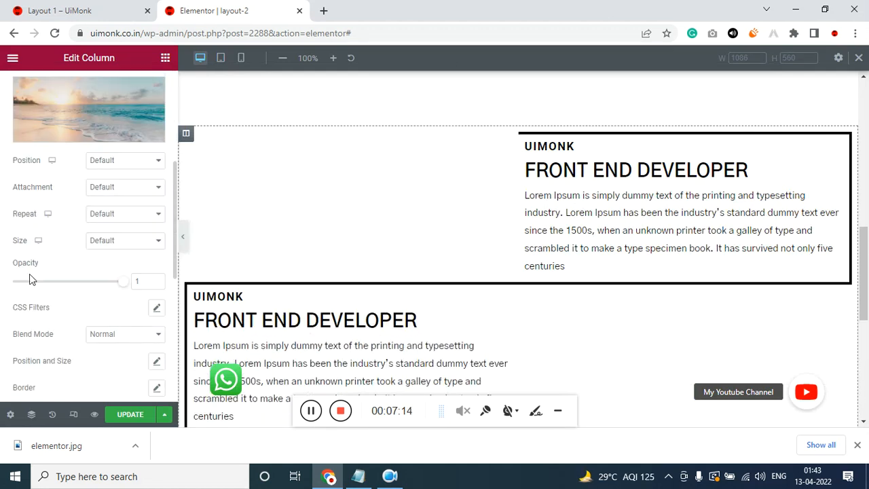
pyautogui.click(107, 161)
pyautogui.click(112, 181)
pyautogui.click(112, 190)
pyautogui.click(70, 179)
pyautogui.click(114, 216)
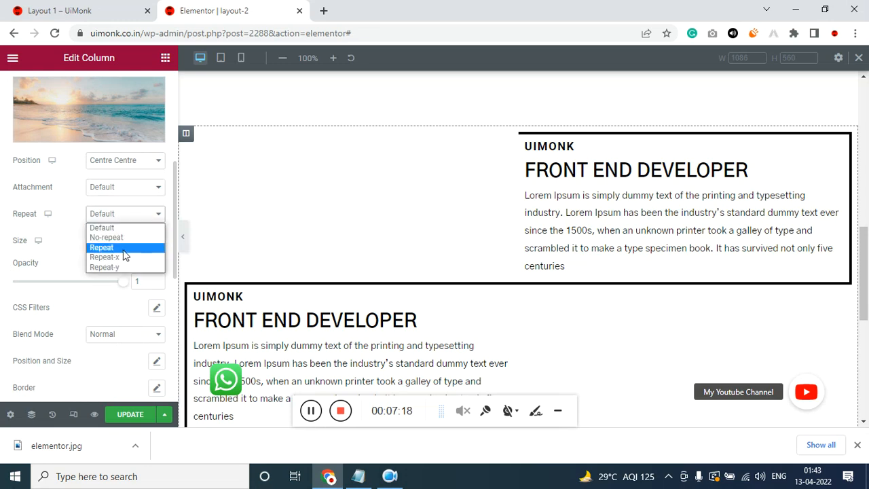
pyautogui.click(123, 238)
pyautogui.click(125, 242)
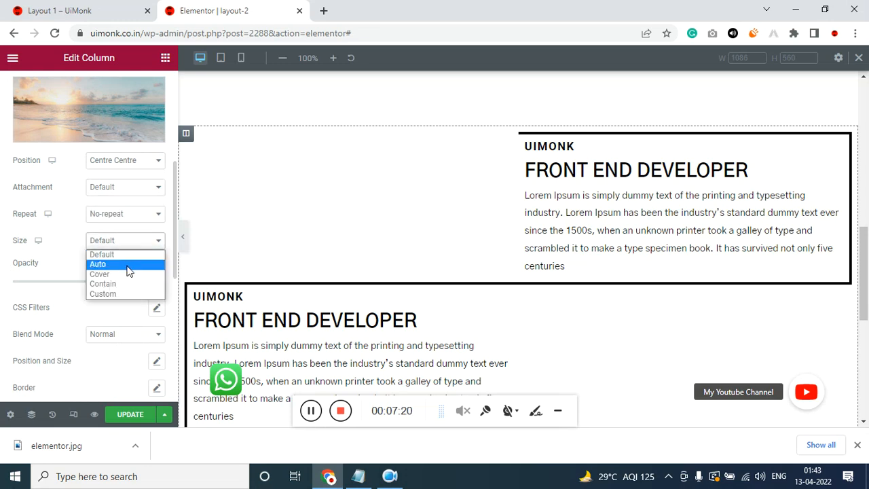
pyautogui.click(128, 275)
# Step: Turn on custom position and size for the outer column's Before element
pyautogui.scroll(-1, 122, 305)
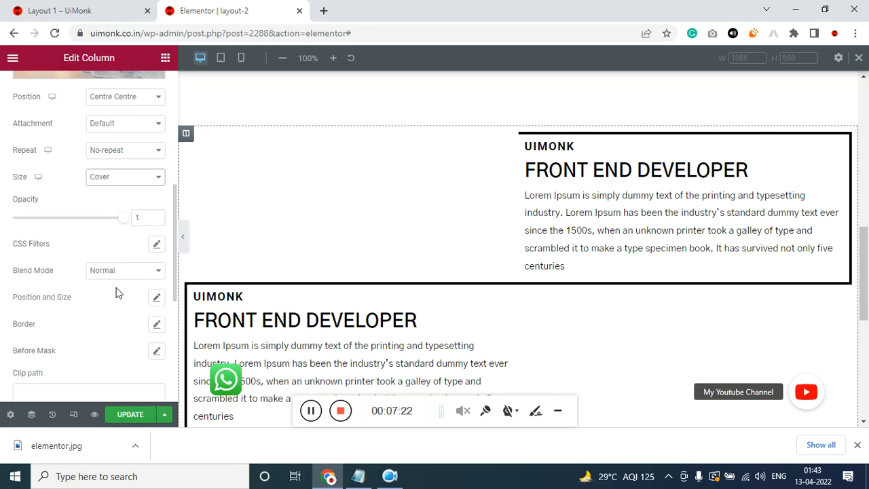
pyautogui.click(157, 299)
pyautogui.click(157, 299)
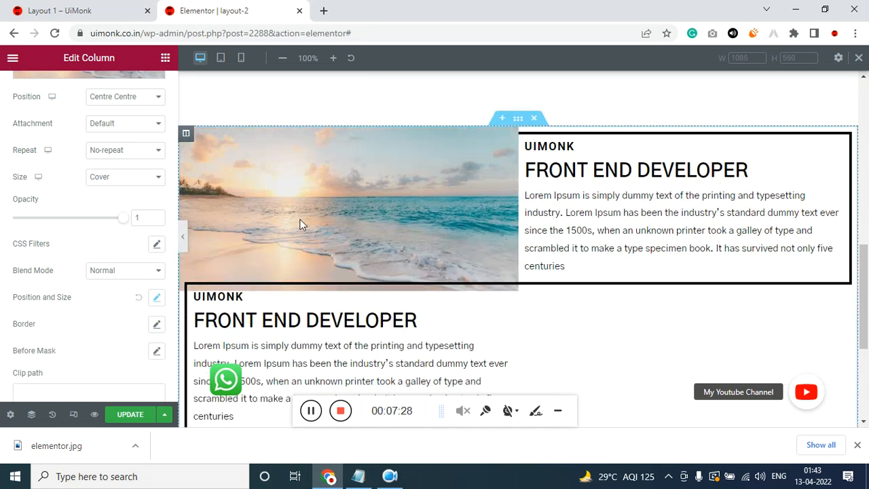
pyautogui.scroll(-1, 57, 293)
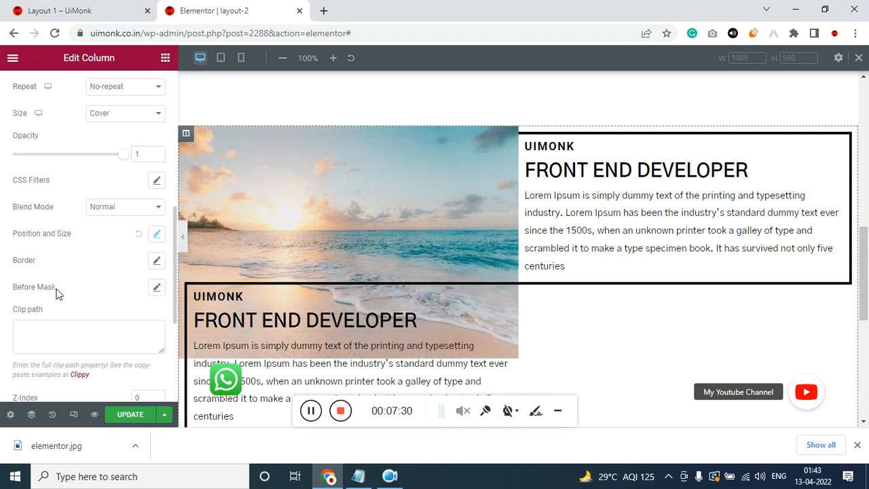
pyautogui.scroll(1, 59, 293)
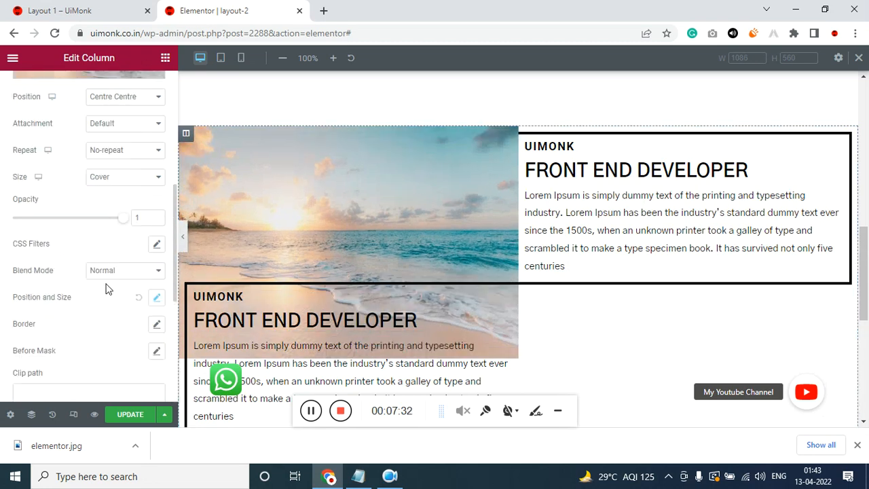
# Step: Set the Before element's width to 40% and its height to 100%
pyautogui.click(156, 298)
pyautogui.scroll(-1, 76, 327)
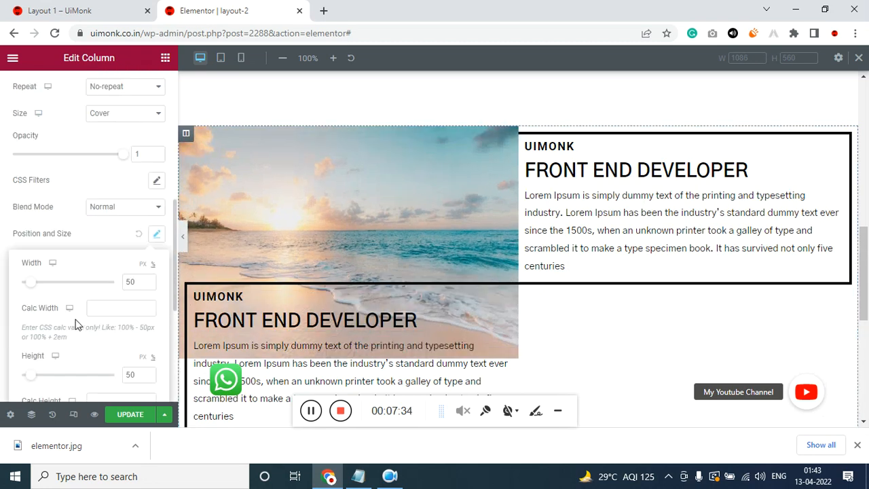
pyautogui.moveTo(135, 284); pyautogui.dragTo(118, 288)
pyautogui.write('100')
pyautogui.write('40')
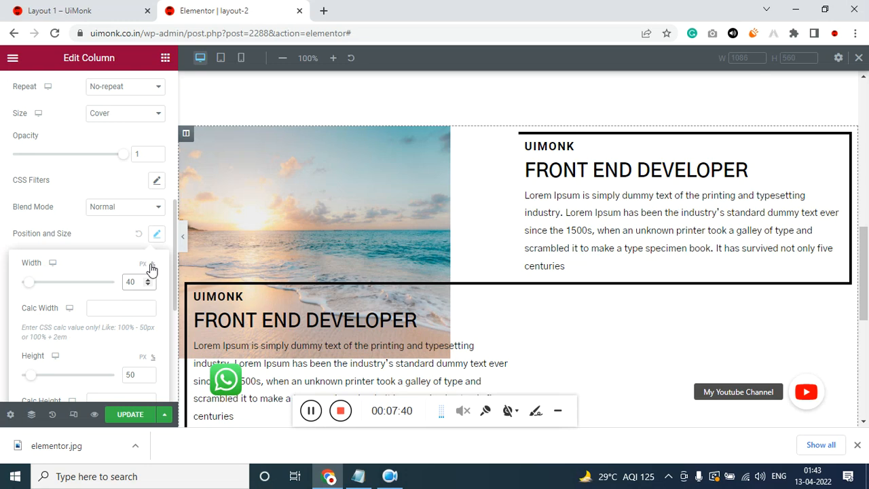
pyautogui.moveTo(136, 375); pyautogui.dragTo(119, 377)
pyautogui.write('100')
# Step: Set the outer column's Before element left offset to 25%
pyautogui.scroll(-2, 123, 309)
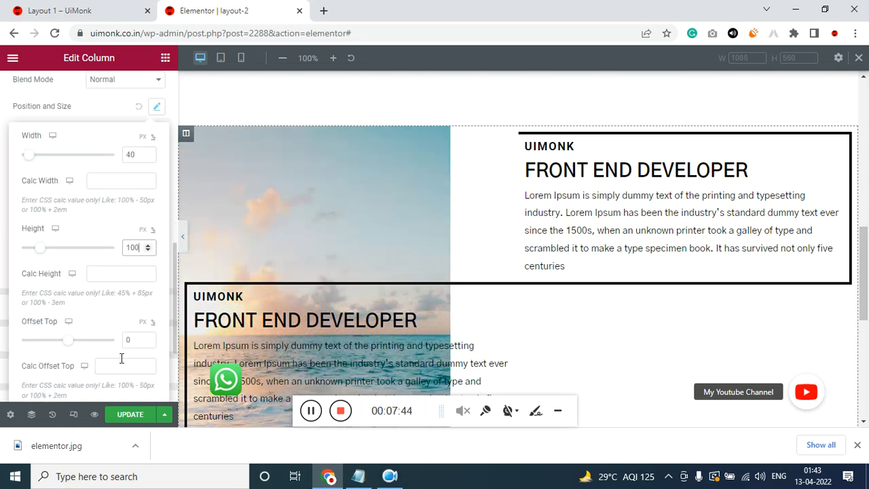
pyautogui.scroll(-1, 124, 347)
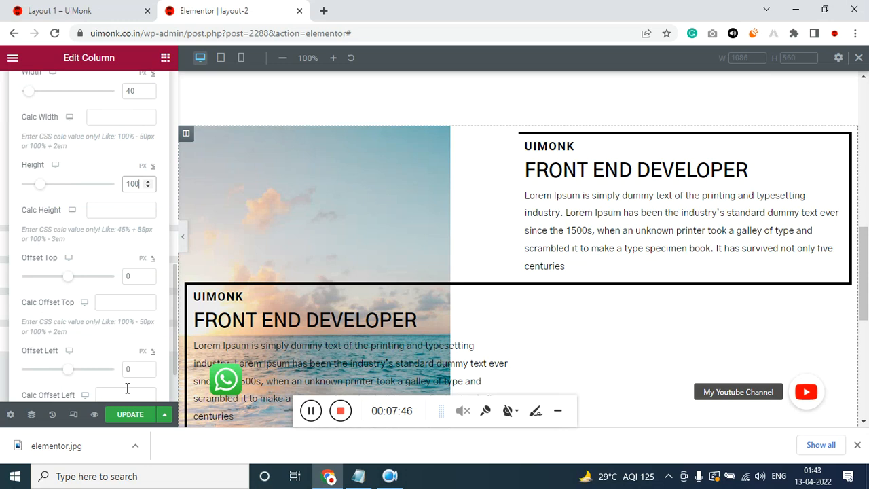
pyautogui.doubleClick(139, 369)
pyautogui.write('40')
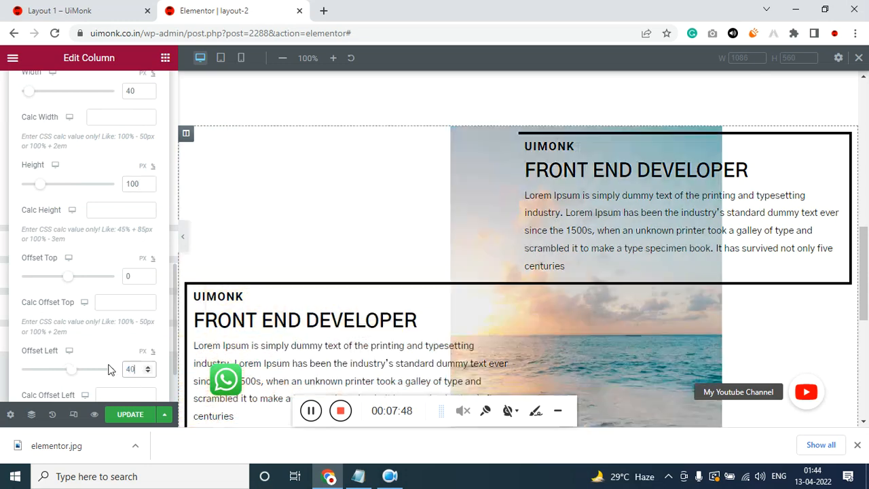
pyautogui.write('25')
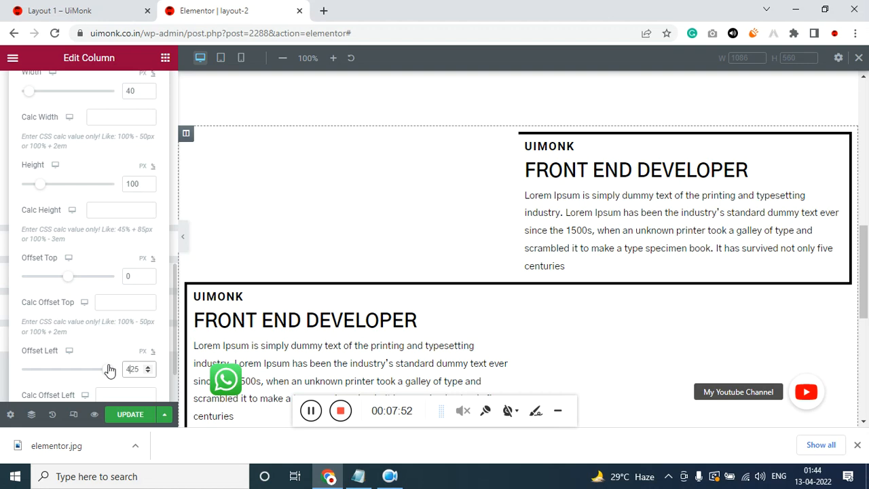
pyautogui.press('BackSpace')
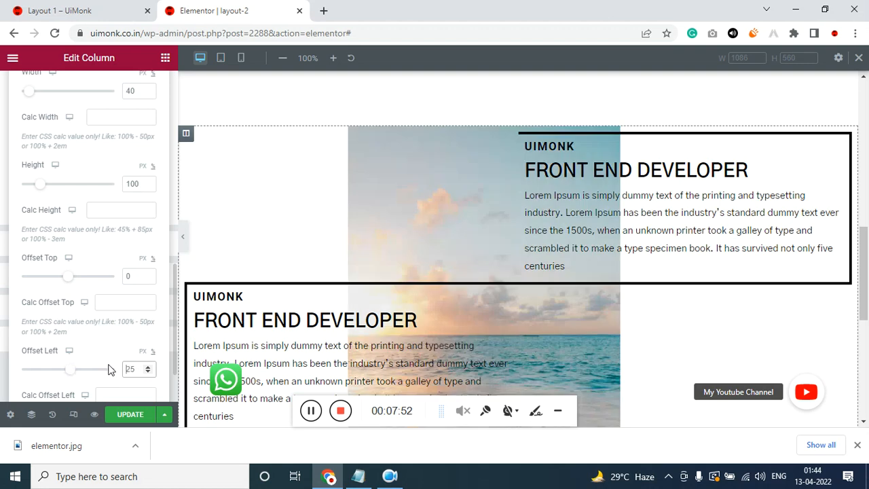
# Step: Update the page to save the Before image's size and placement
pyautogui.scroll(-3, 335, 236)
pyautogui.scroll(3, 333, 260)
pyautogui.scroll(-1, 236, 322)
pyautogui.scroll(-5, 139, 340)
pyautogui.click(136, 415)
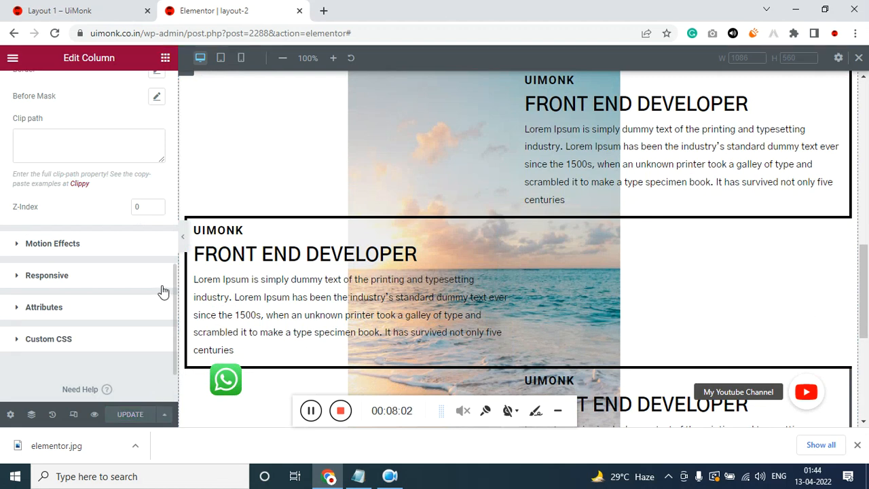
# Step: Switch to the tablet preview and check how the beach image sits behind the three sections
pyautogui.click(221, 60)
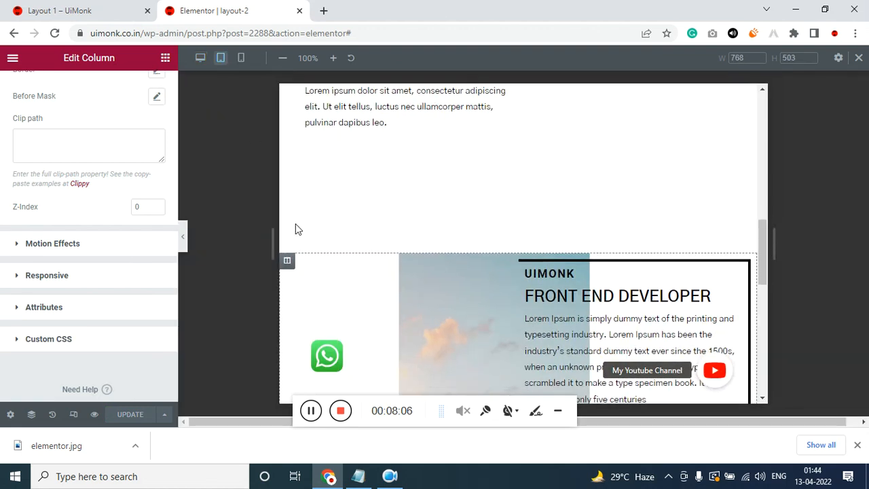
pyautogui.scroll(-5, 343, 251)
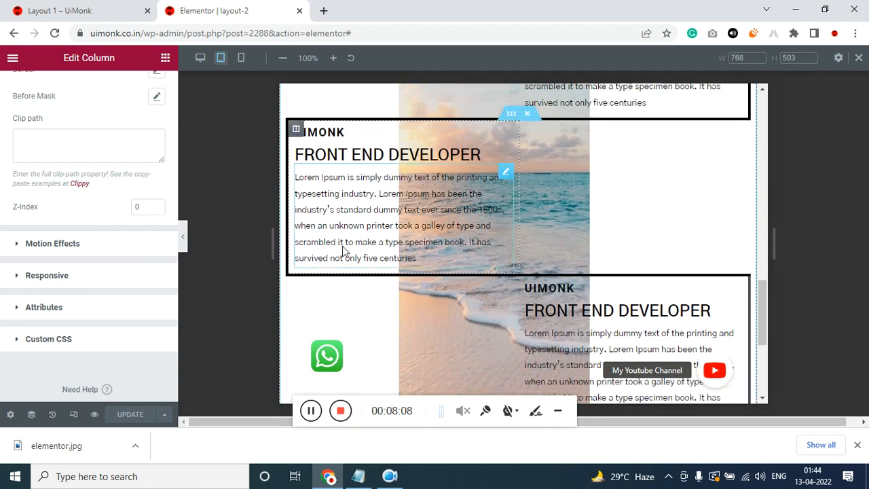
pyautogui.scroll(4, 326, 232)
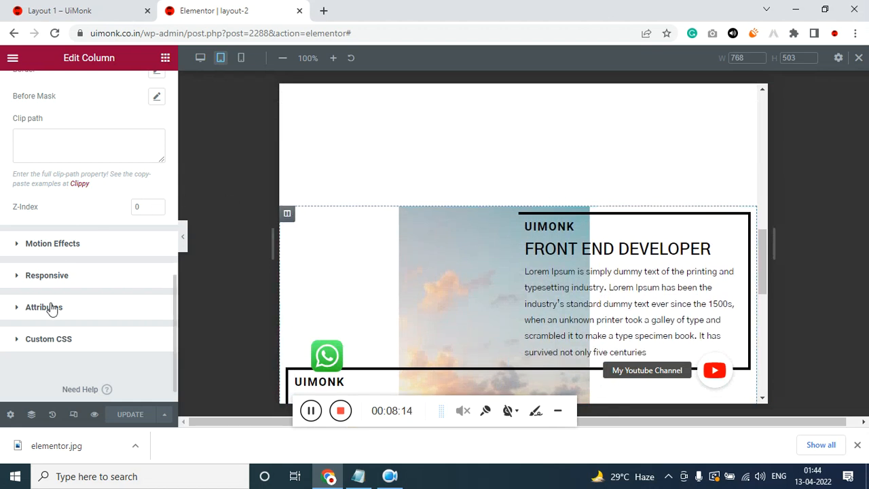
# Step: Reopen the outer column's Before position and size settings and set the tablet width to 60%
pyautogui.scroll(3, 48, 228)
pyautogui.scroll(6, 68, 152)
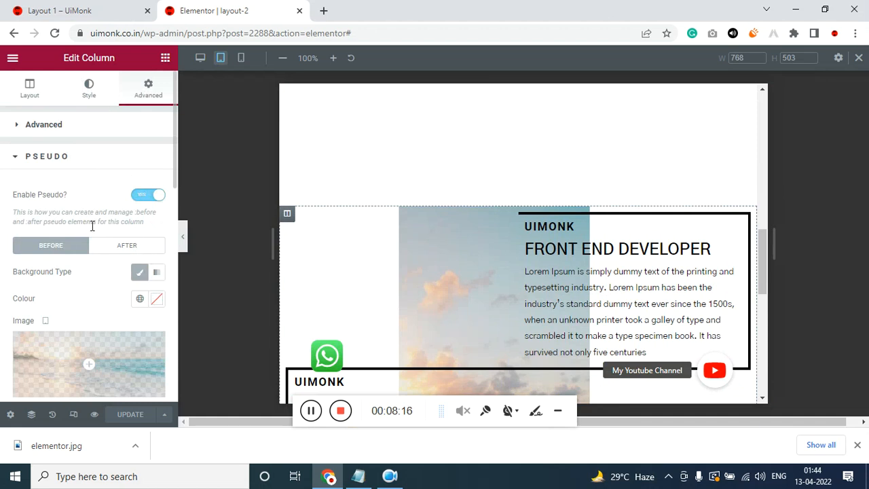
pyautogui.scroll(-2, 93, 234)
pyautogui.scroll(-4, 95, 238)
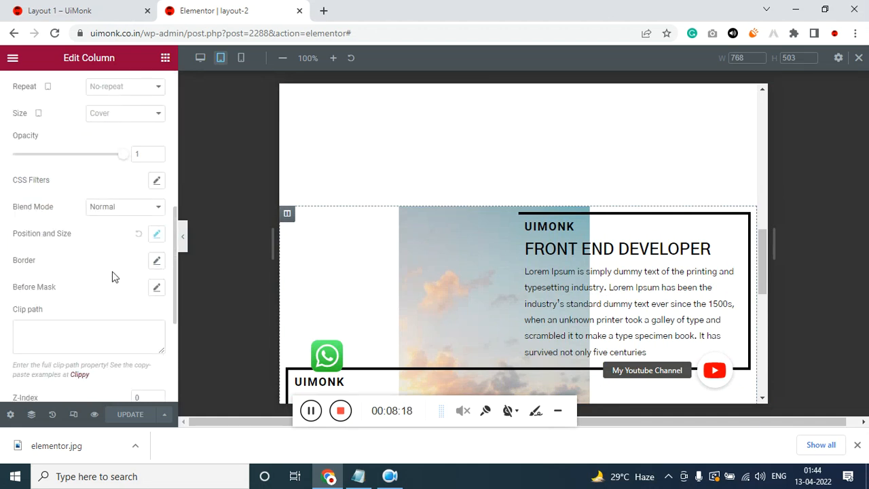
pyautogui.click(157, 234)
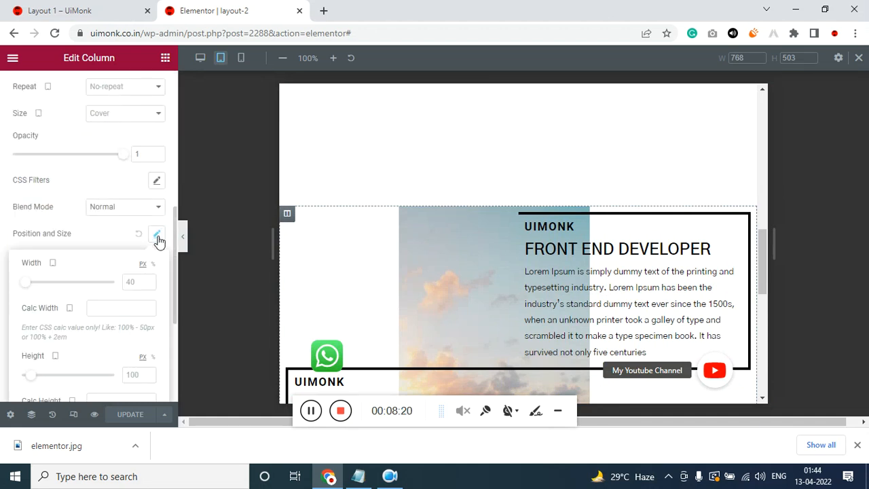
pyautogui.click(131, 282)
pyautogui.write('60')
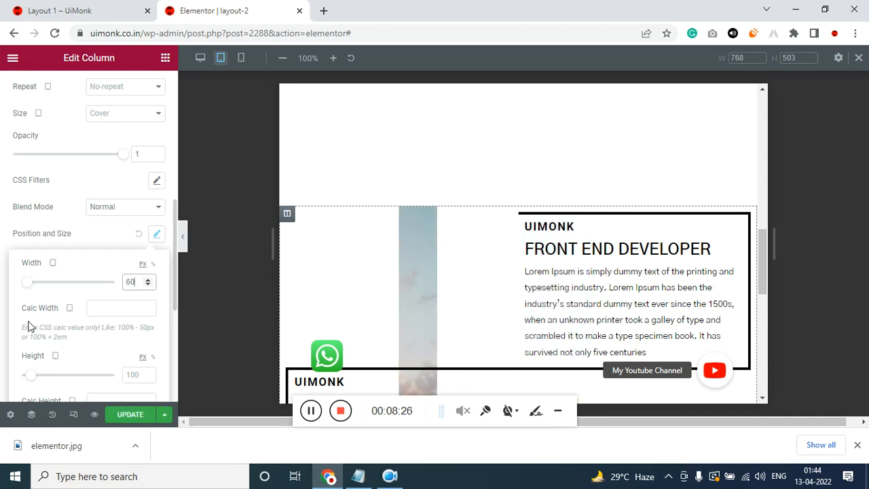
pyautogui.scroll(-2, 28, 326)
pyautogui.scroll(-3, 361, 311)
pyautogui.scroll(1, 365, 281)
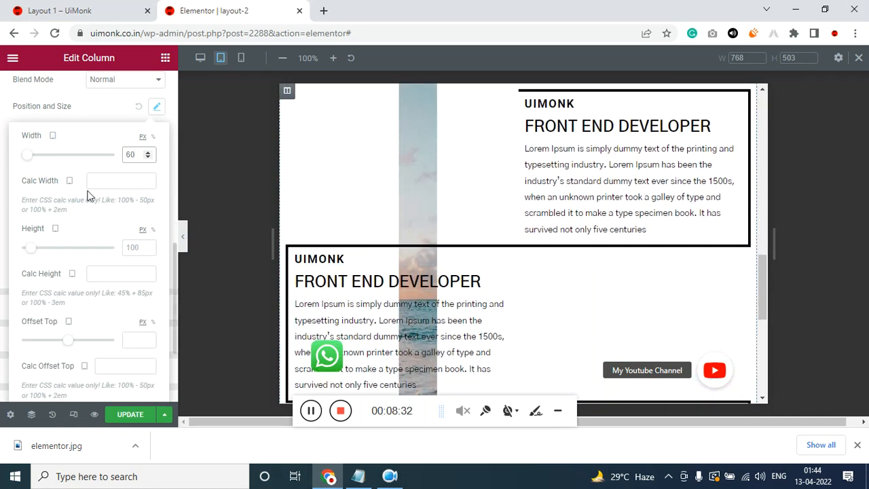
pyautogui.click(153, 137)
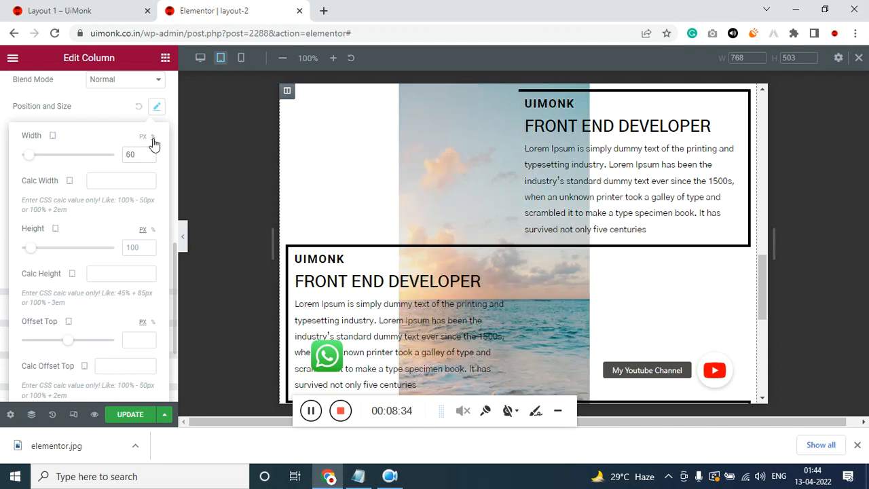
# Step: Try tablet left offsets of 30 and 40 px for the Before element, and switch the offset's unit to percent
pyautogui.scroll(-1, 98, 332)
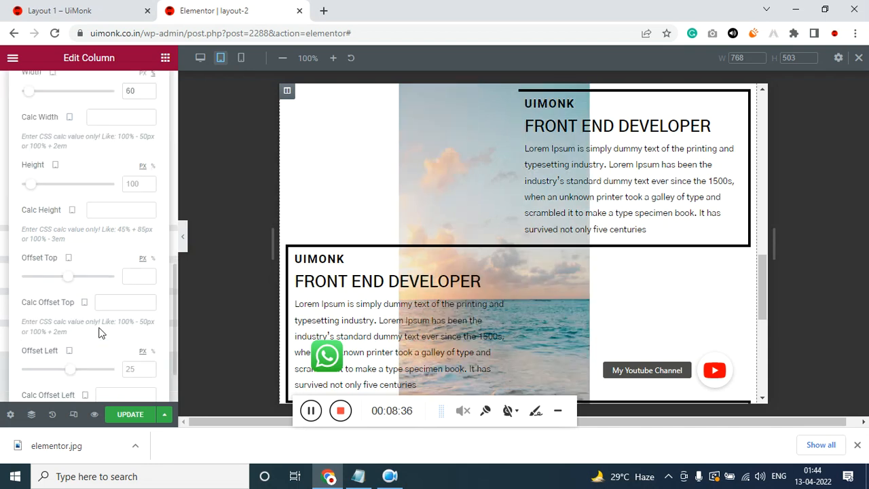
pyautogui.scroll(-1, 112, 377)
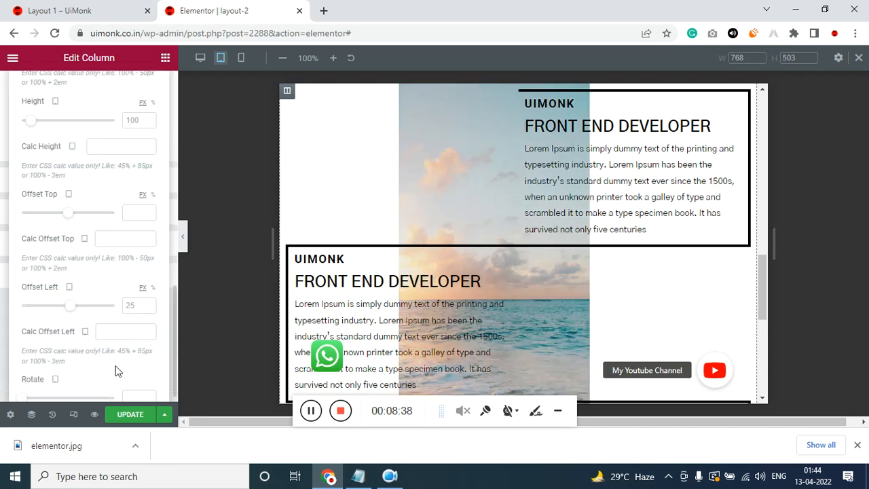
pyautogui.click(134, 303)
pyautogui.write('30')
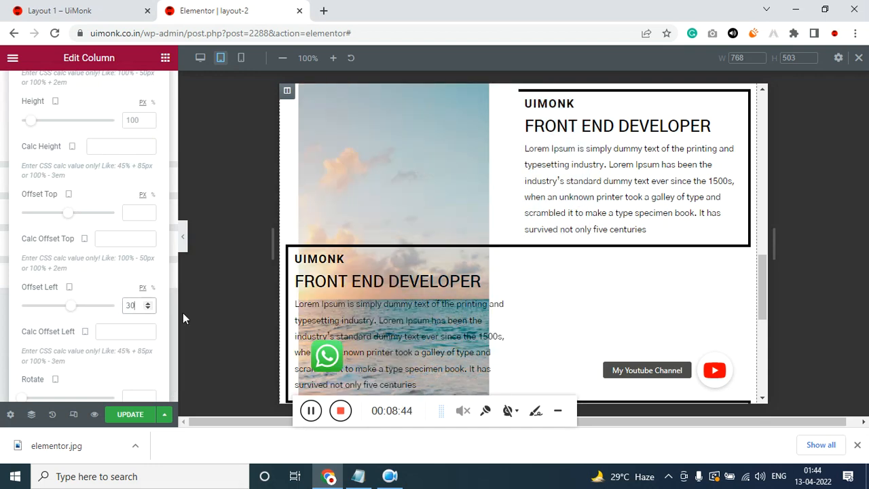
pyautogui.press('BackSpace')
pyautogui.write('4')
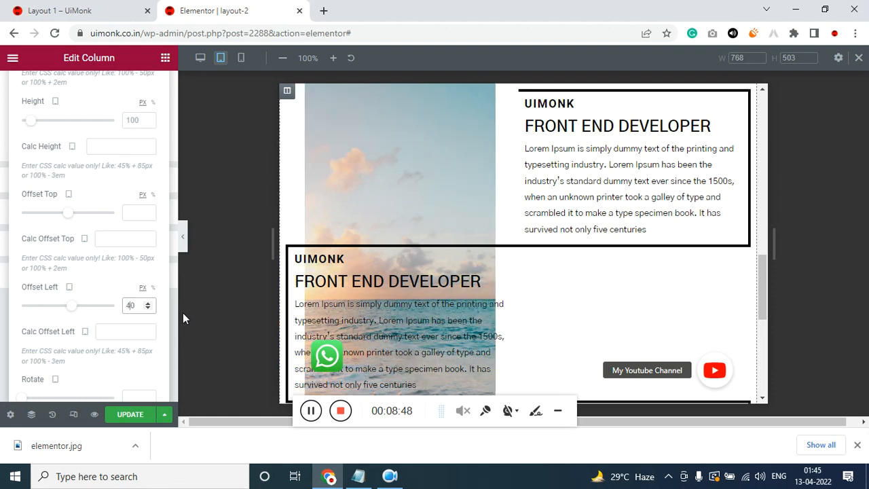
pyautogui.click(153, 288)
# Step: Try tablet widths of 80%, 70% and 60% for the Before element and settle on 50%
pyautogui.scroll(3, 398, 343)
pyautogui.scroll(-2, 391, 343)
pyautogui.scroll(1, 131, 241)
pyautogui.scroll(1, 112, 247)
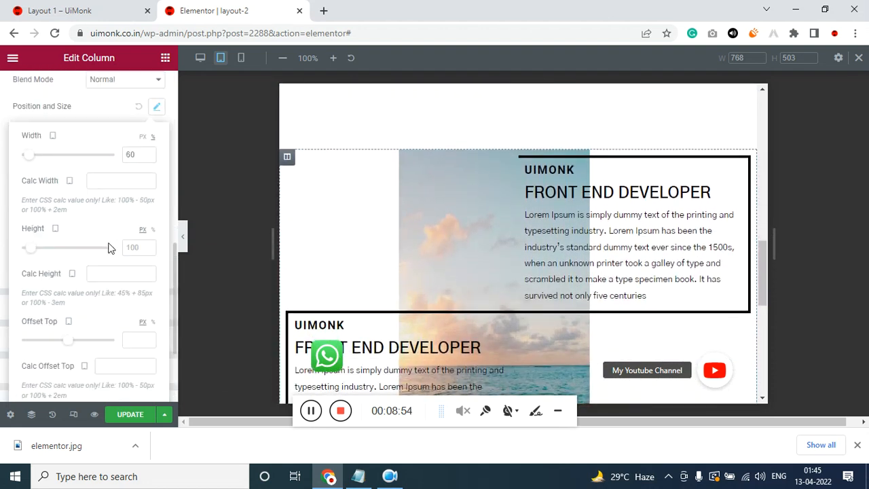
pyautogui.moveTo(132, 154); pyautogui.dragTo(106, 161)
pyautogui.write('8')
pyautogui.press('BackSpace')
pyautogui.write('7')
pyautogui.press('BackSpace')
pyautogui.write('6')
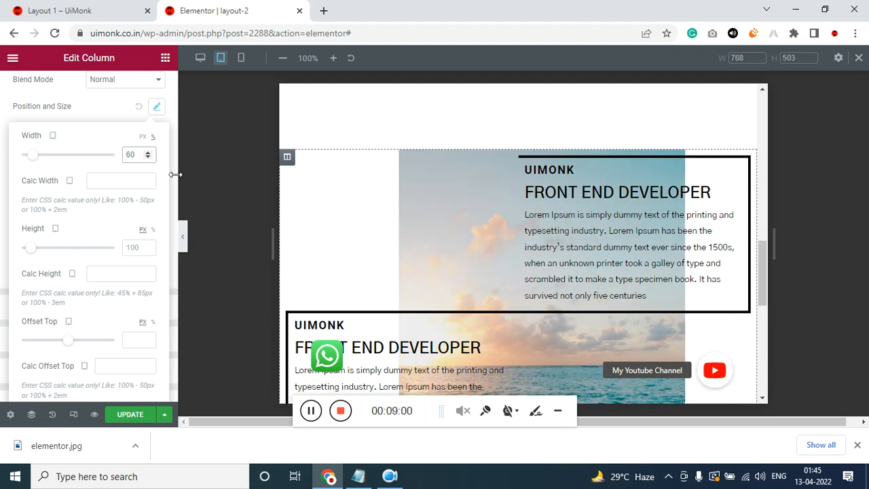
pyautogui.press('BackSpace')
pyautogui.write('5')
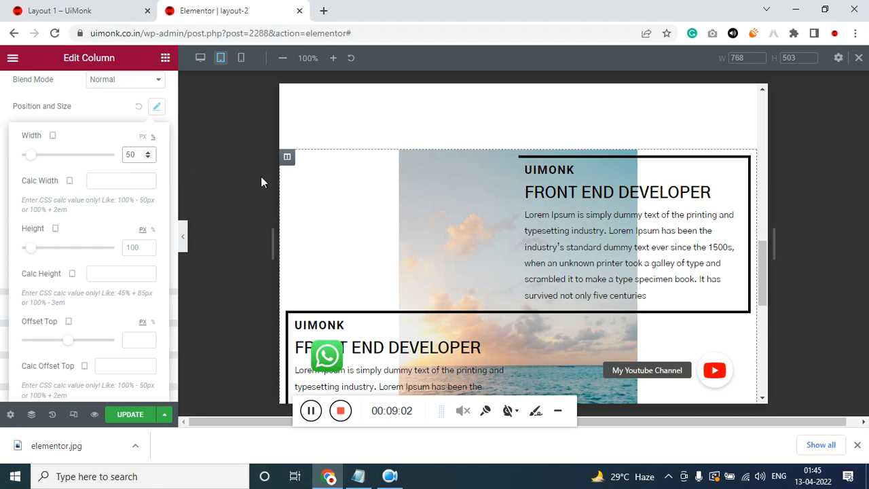
# Step: Switch to the mobile preview, save the page and check how the three sections look at that size
pyautogui.scroll(-5, 366, 247)
pyautogui.scroll(3, 348, 251)
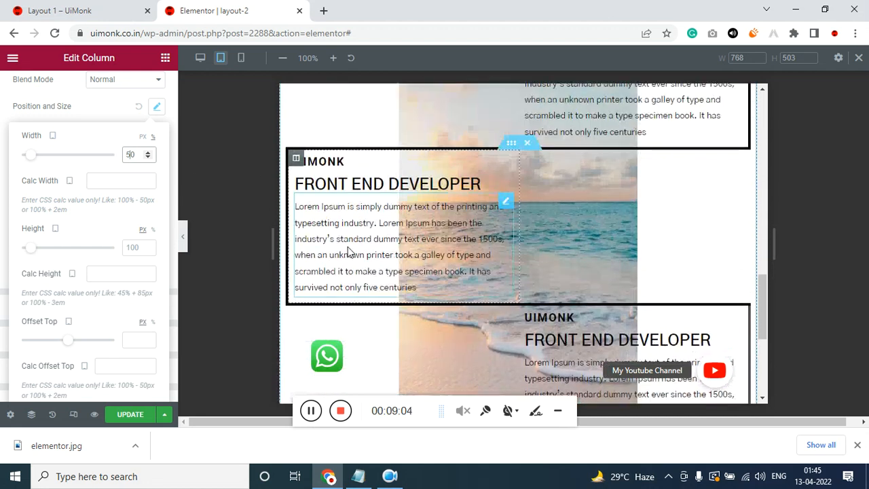
pyautogui.scroll(2, 345, 244)
pyautogui.click(241, 61)
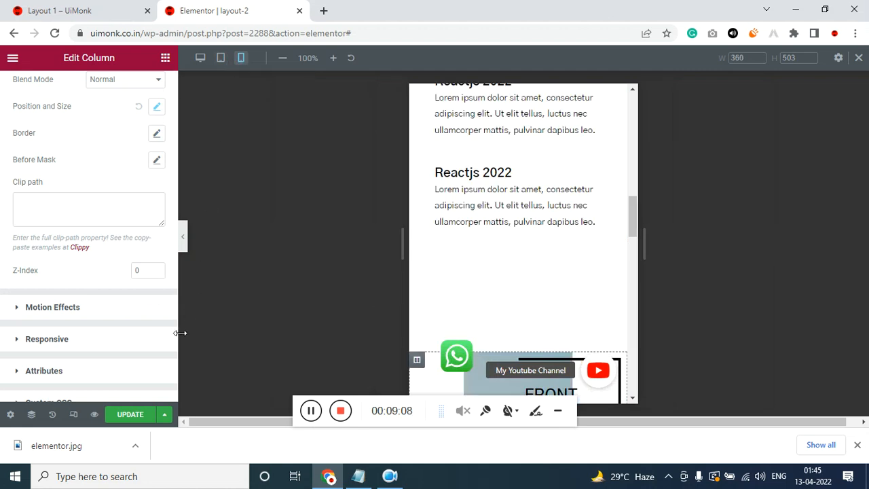
pyautogui.click(131, 422)
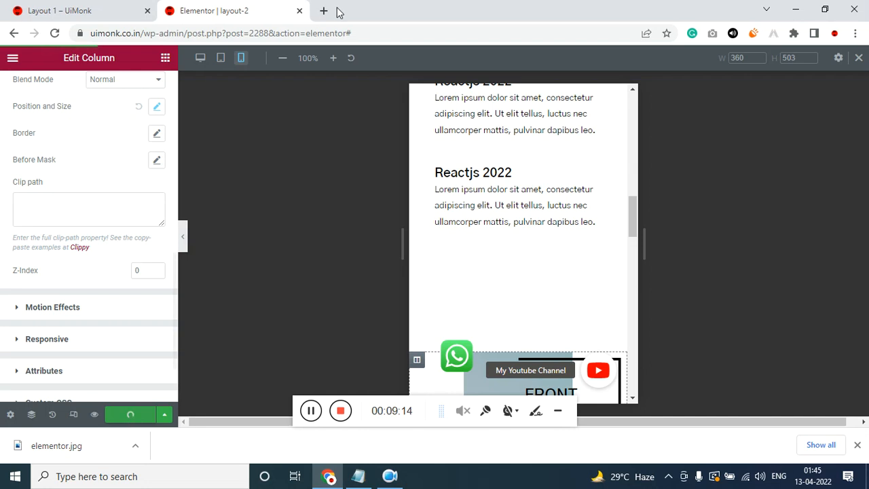
pyautogui.scroll(-4, 520, 258)
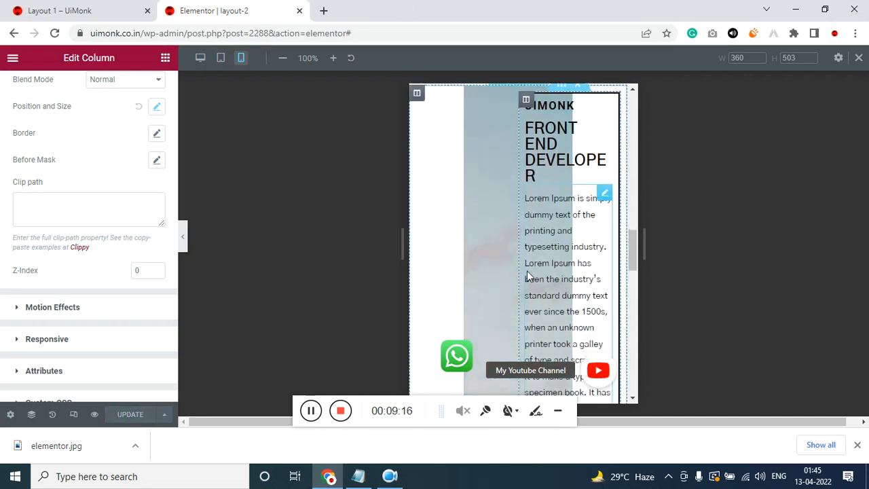
pyautogui.scroll(-8, 528, 275)
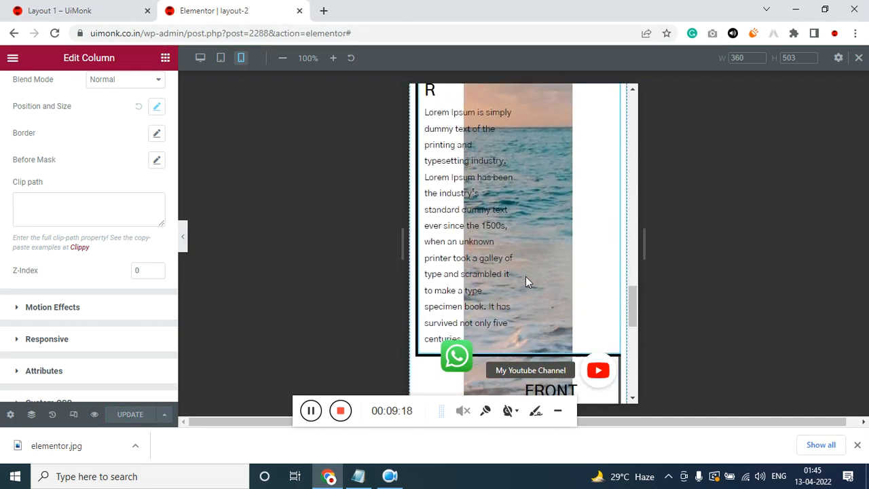
pyautogui.scroll(6, 526, 276)
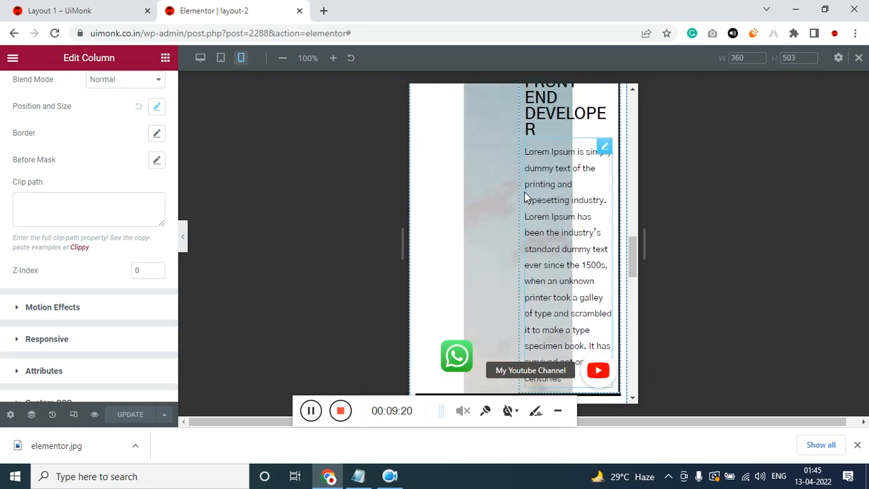
pyautogui.scroll(2, 525, 197)
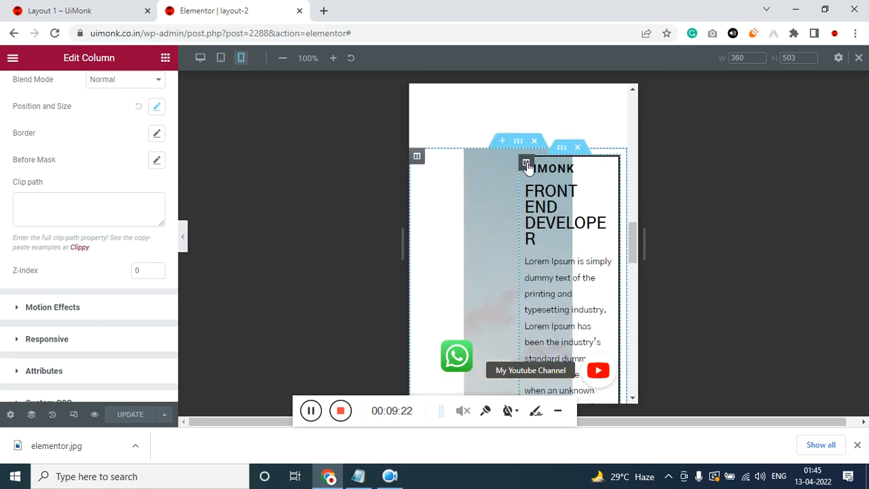
# Step: Try a mobile custom width of 100% on the first section's bordered column and clear the value
pyautogui.click(526, 164)
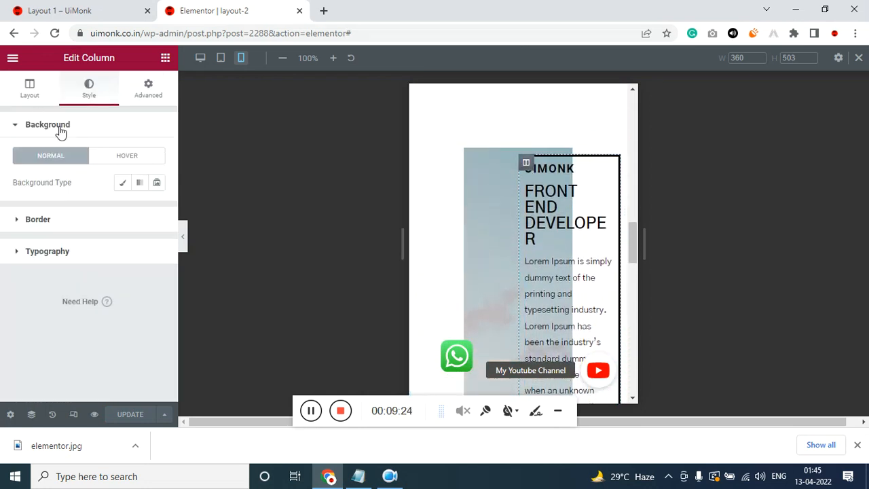
pyautogui.click(35, 100)
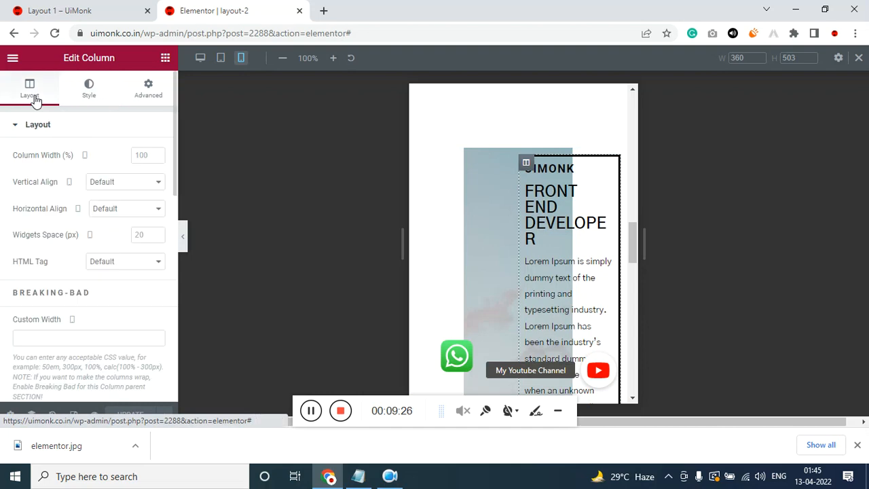
pyautogui.scroll(-1, 68, 315)
pyautogui.scroll(-1, 54, 306)
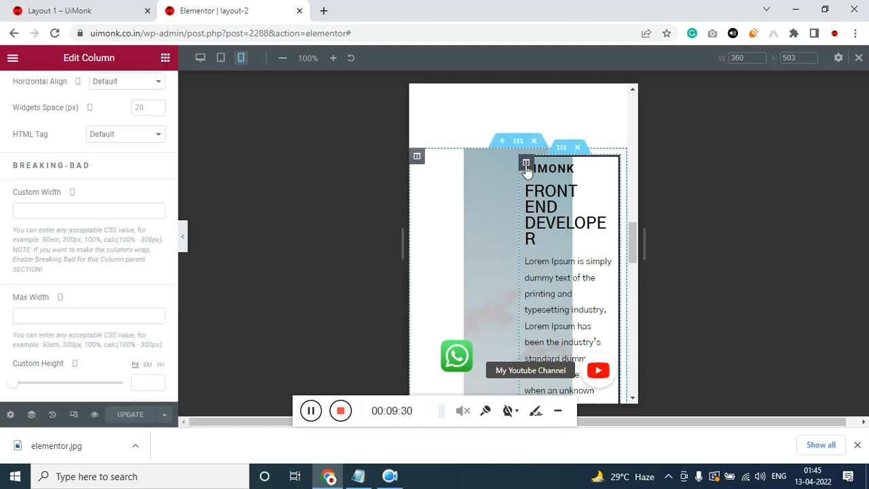
pyautogui.click(117, 211)
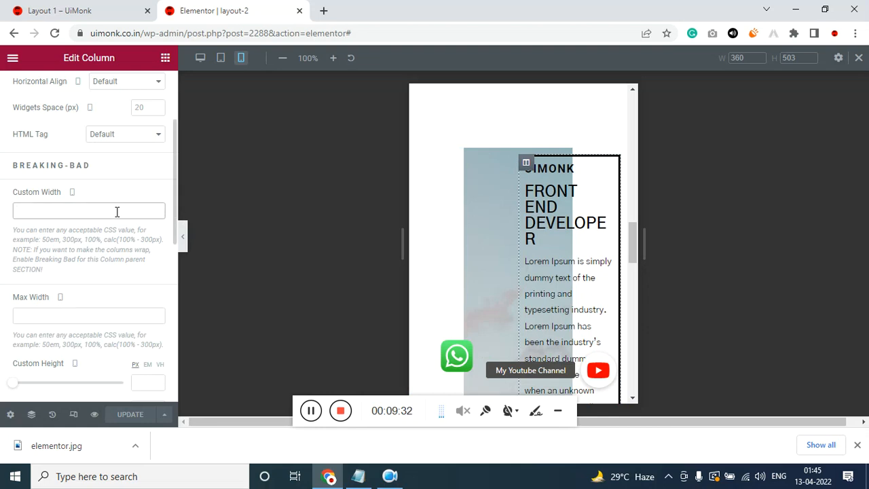
pyautogui.write('50')
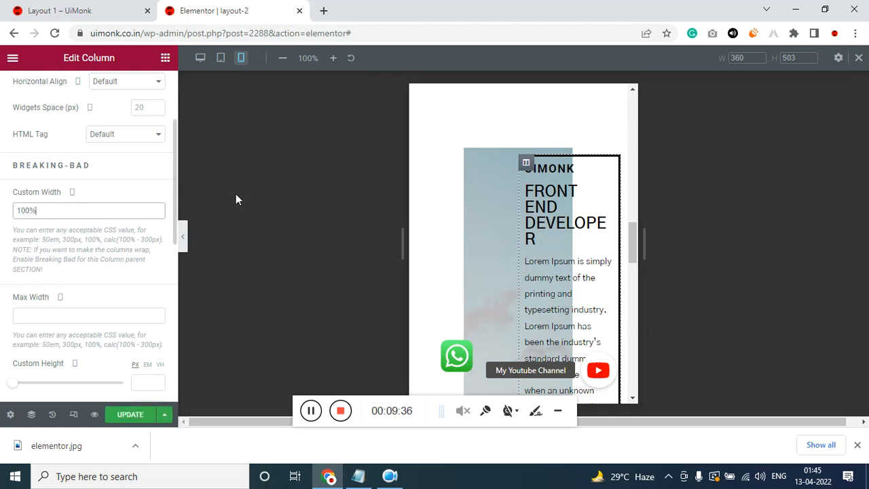
pyautogui.hotkey('ctrl', 'a')
pyautogui.press('BackSpace')
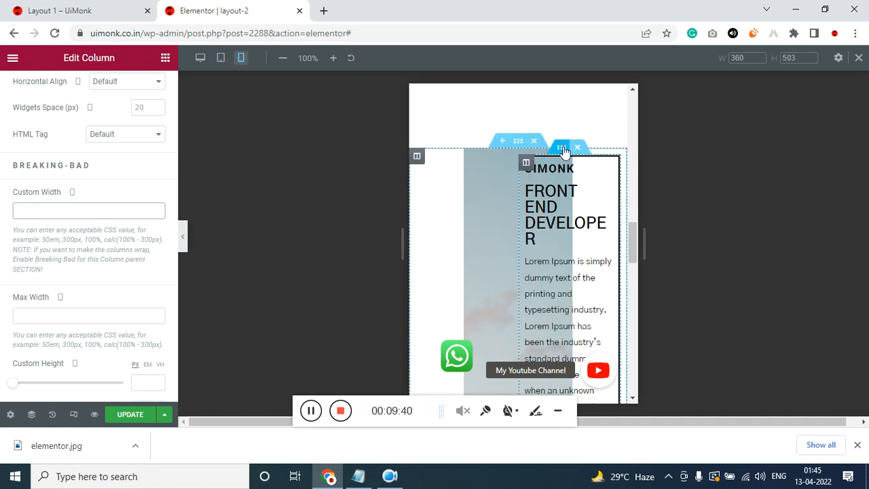
# Step: Switch the first bordered inner section's mobile size method to Units and set its width to 100%
pyautogui.click(561, 148)
pyautogui.scroll(-3, 95, 265)
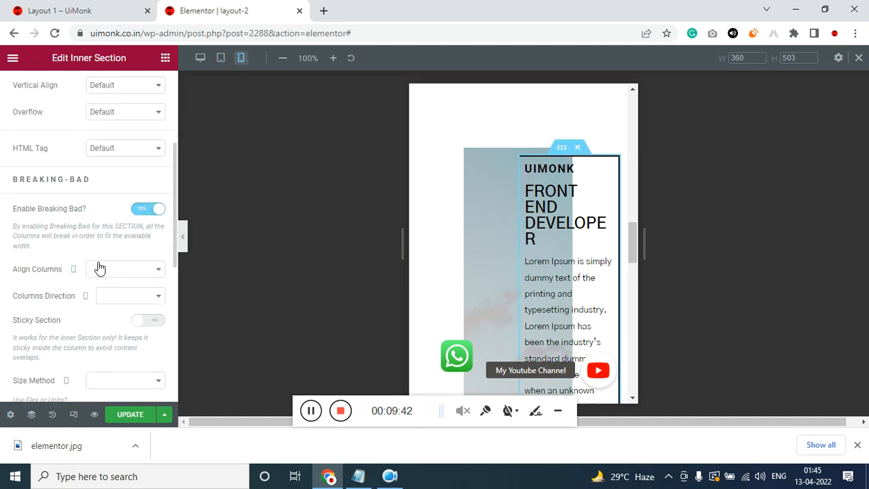
pyautogui.scroll(-2, 100, 269)
pyautogui.click(123, 254)
pyautogui.click(121, 275)
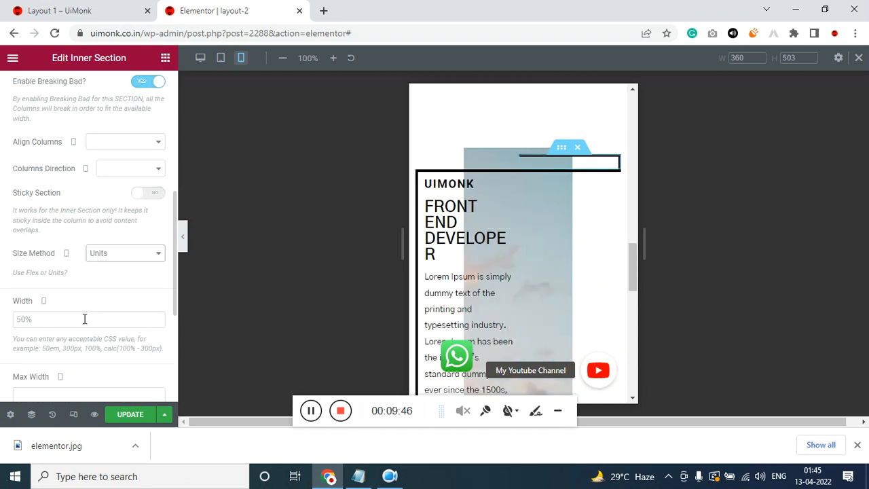
pyautogui.click(68, 320)
pyautogui.write('100%')
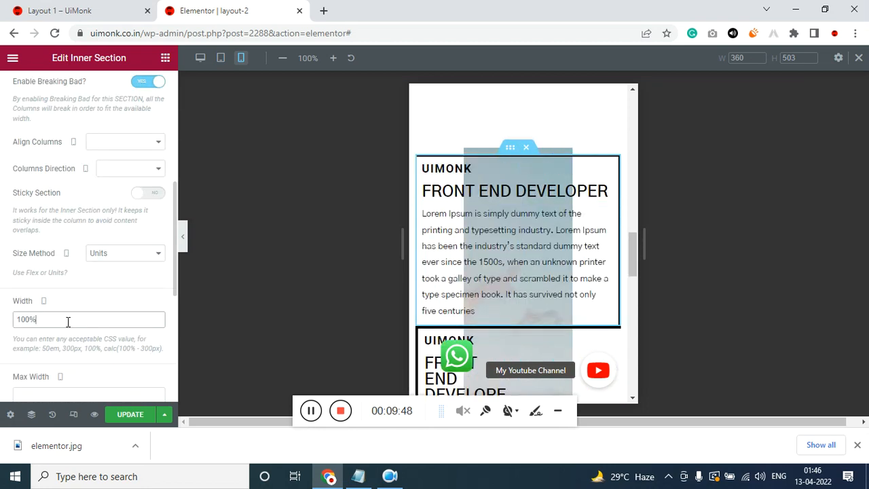
# Step: Set the mobile custom width of the second bordered section's text column to 100%
pyautogui.scroll(-1, 462, 285)
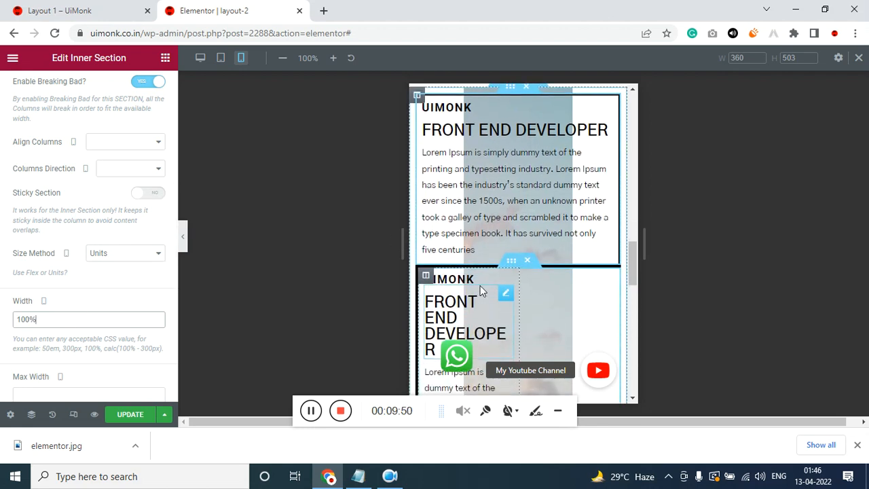
pyautogui.scroll(-2, 452, 280)
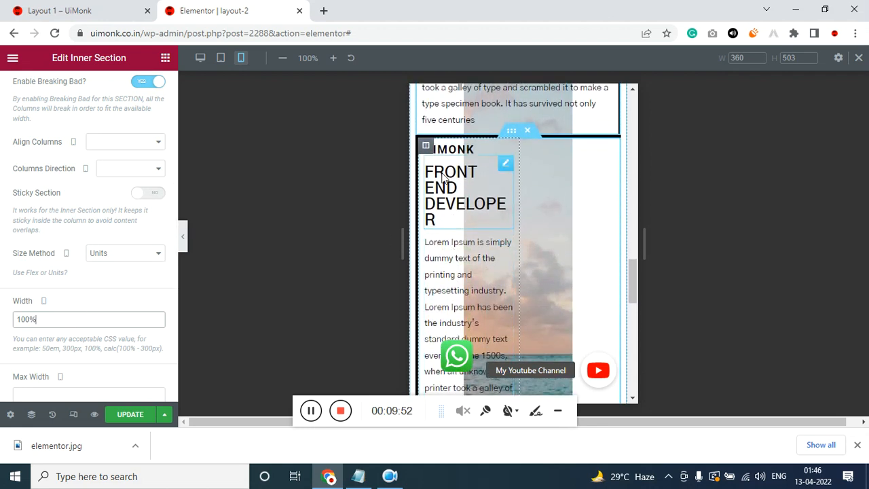
pyautogui.click(426, 146)
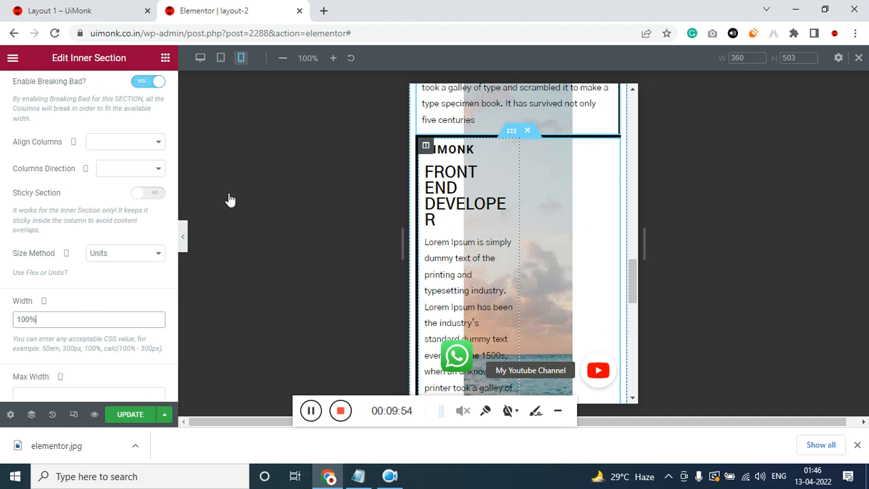
pyautogui.scroll(-2, 96, 277)
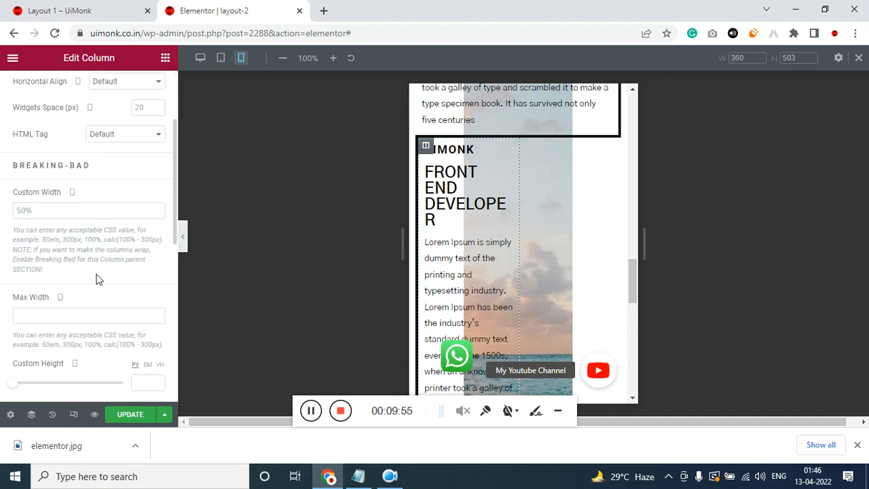
pyautogui.click(65, 209)
pyautogui.write('100%')
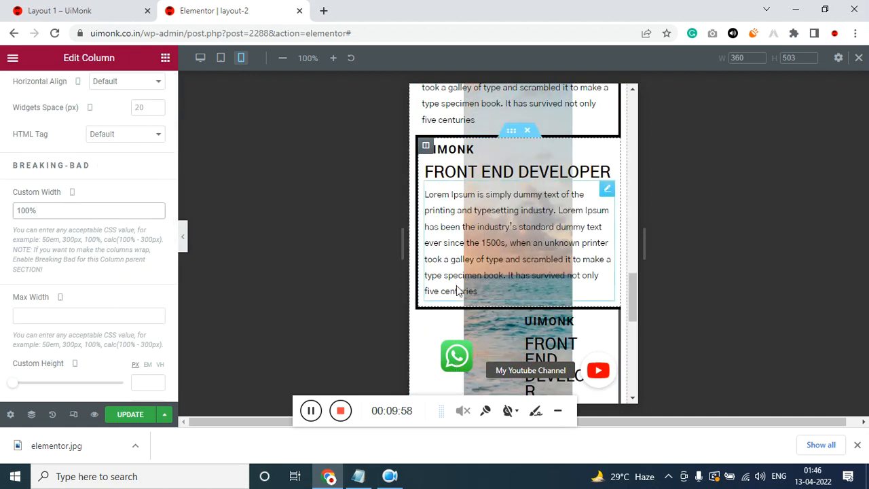
# Step: Switch the third bordered inner section's mobile size method to Units and set its width to 100%
pyautogui.scroll(-2, 473, 305)
pyautogui.scroll(-3, 473, 296)
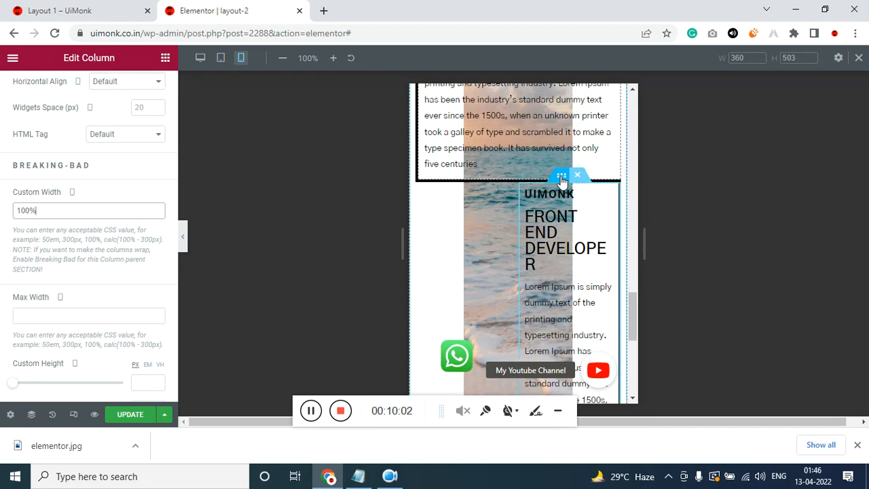
pyautogui.click(560, 177)
pyautogui.scroll(-4, 116, 299)
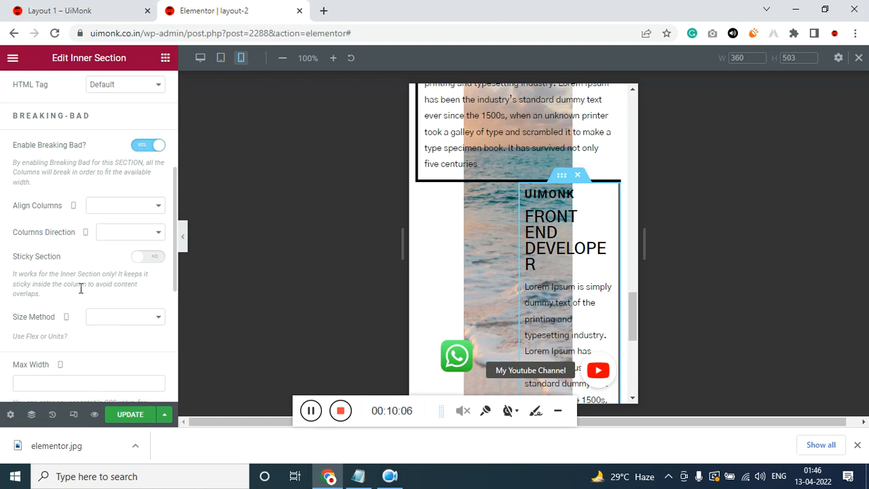
pyautogui.click(127, 317)
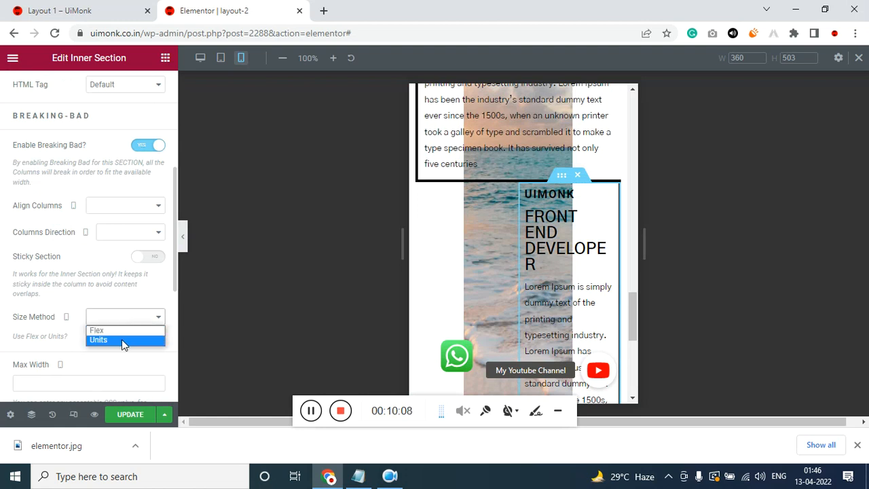
pyautogui.click(121, 341)
pyautogui.click(62, 383)
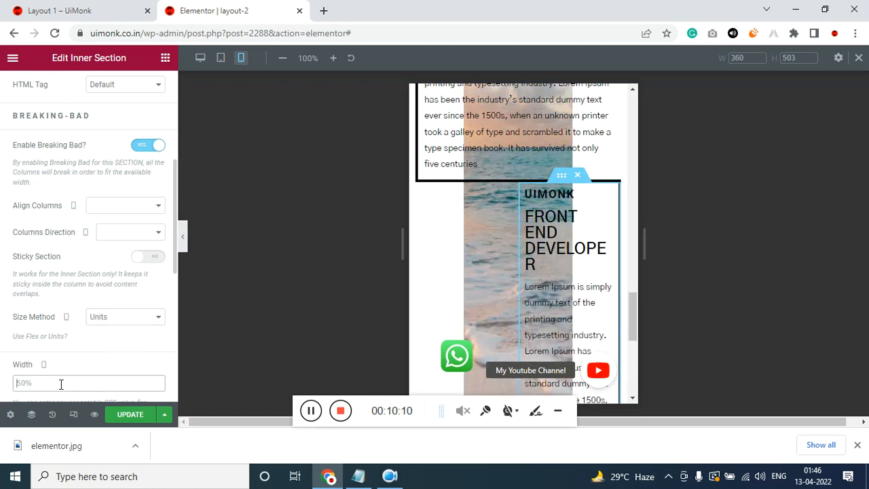
pyautogui.write('100%')
# Step: Unlink the mobile margins of the outer column holding the three sections and set its top margin to 400 px
pyautogui.scroll(3, 523, 331)
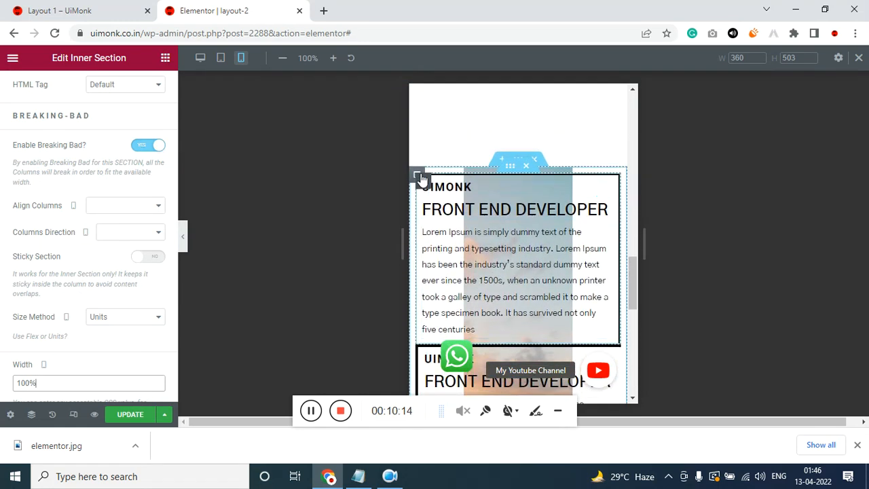
pyautogui.click(417, 174)
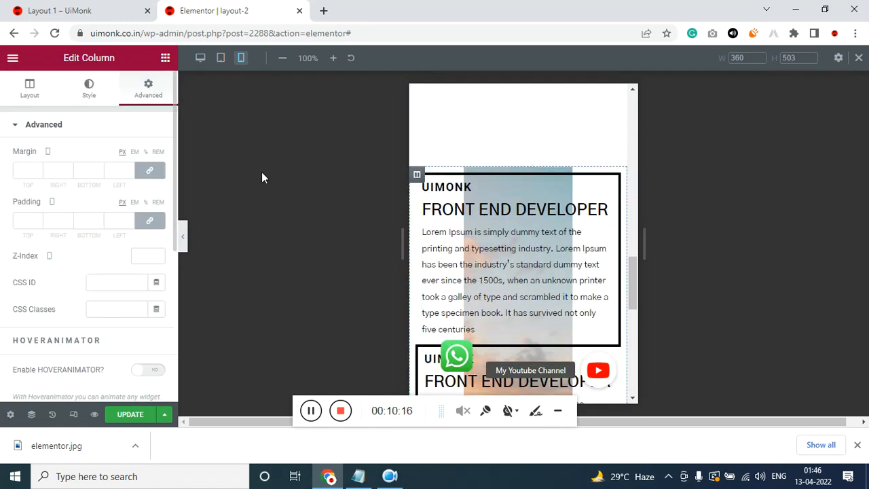
pyautogui.click(150, 178)
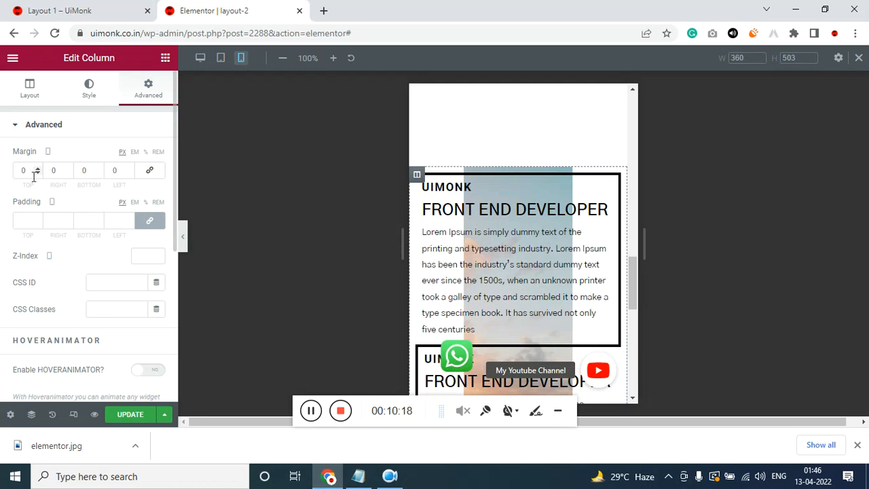
pyautogui.moveTo(25, 170); pyautogui.dragTo(18, 169)
pyautogui.write('400')
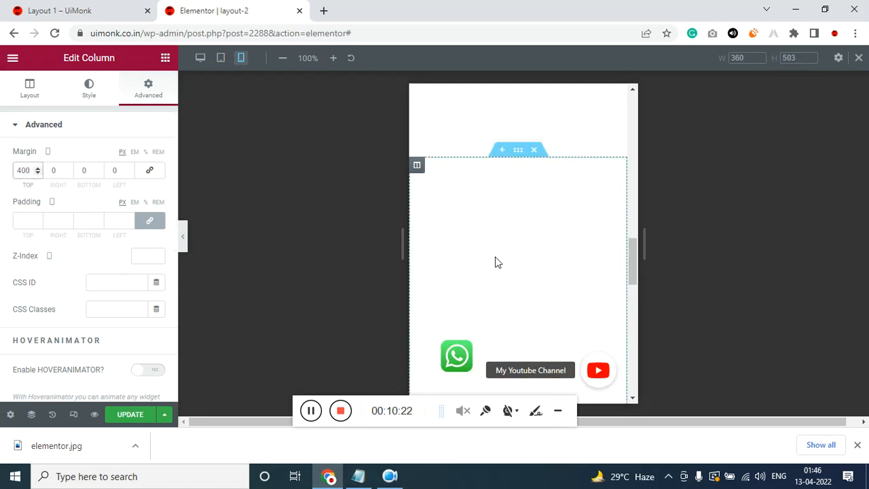
pyautogui.scroll(-5, 495, 262)
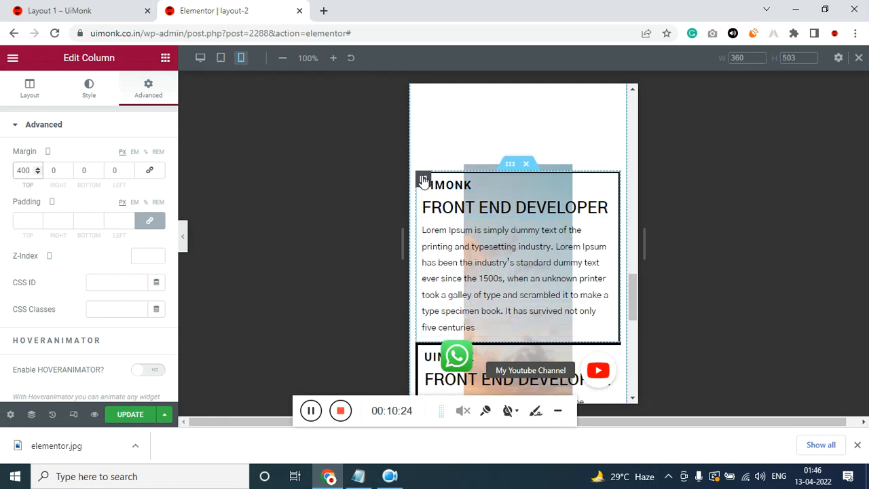
pyautogui.click(422, 179)
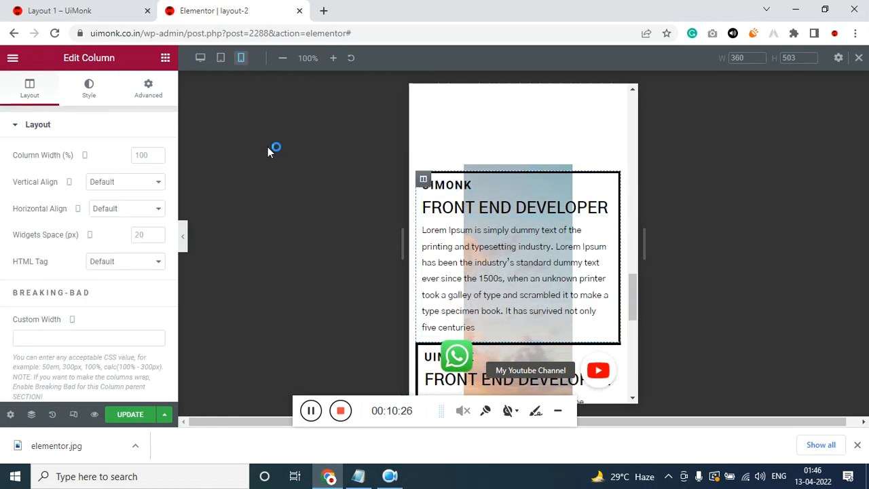
pyautogui.click(140, 89)
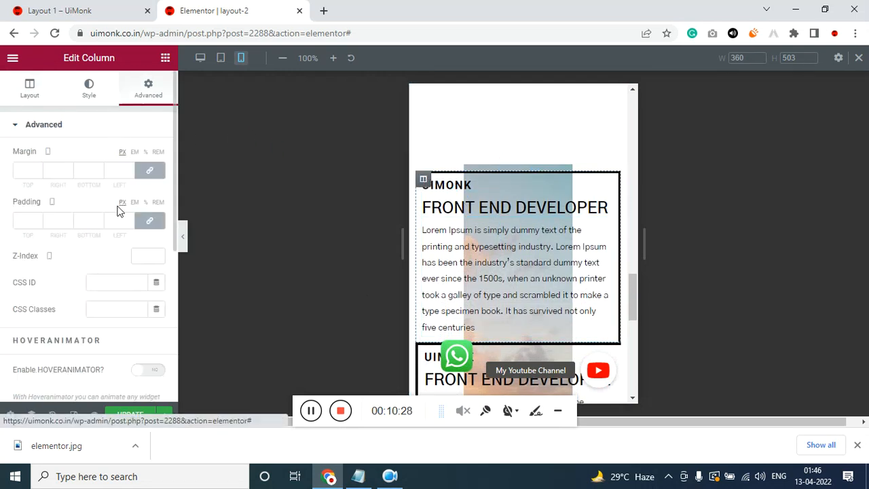
pyautogui.scroll(-6, 117, 238)
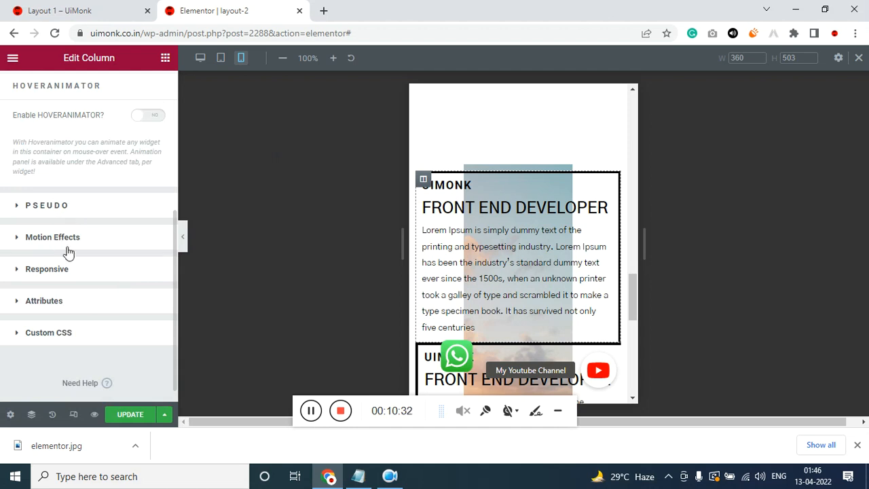
pyautogui.click(72, 205)
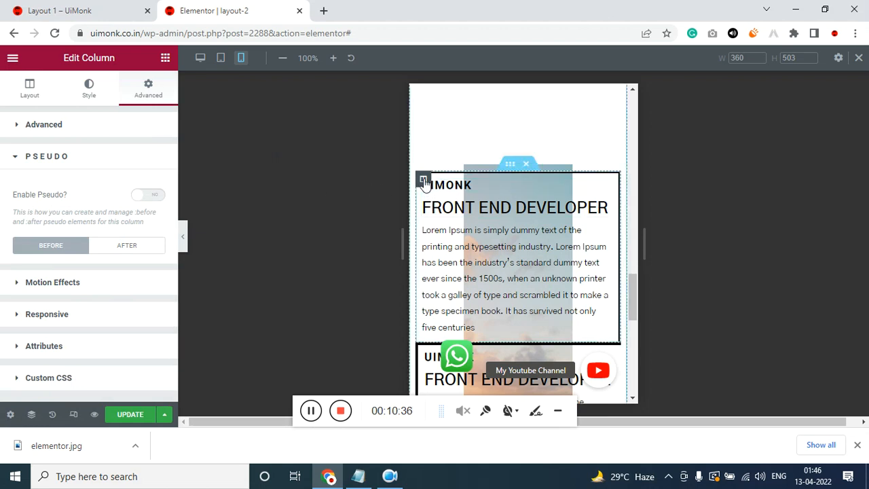
# Step: Set the mobile width of the outer column's Before pseudo element to 100%
pyautogui.scroll(5, 415, 184)
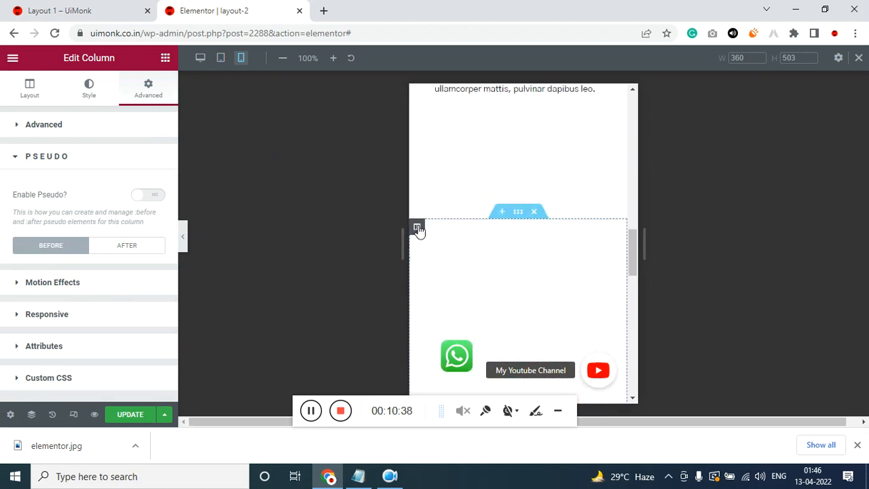
pyautogui.scroll(-1, 424, 211)
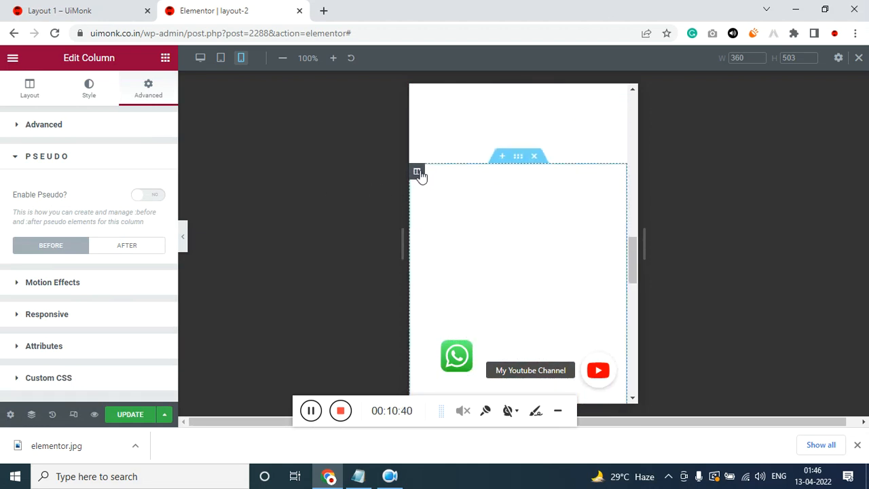
pyautogui.click(417, 172)
pyautogui.scroll(-3, 88, 268)
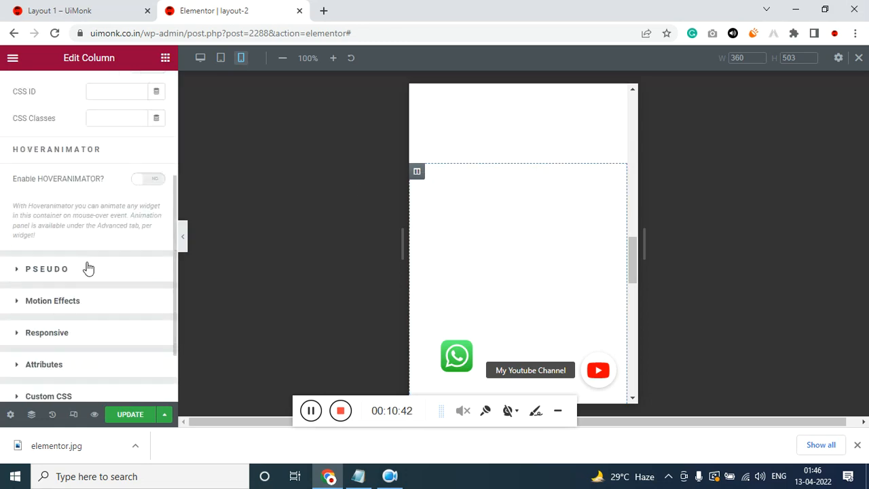
pyautogui.scroll(-2, 81, 258)
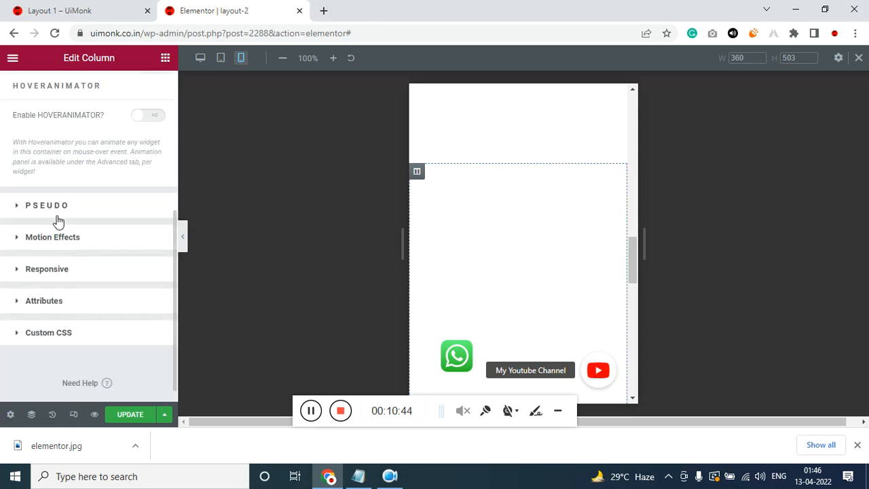
pyautogui.click(57, 216)
pyautogui.scroll(-2, 22, 281)
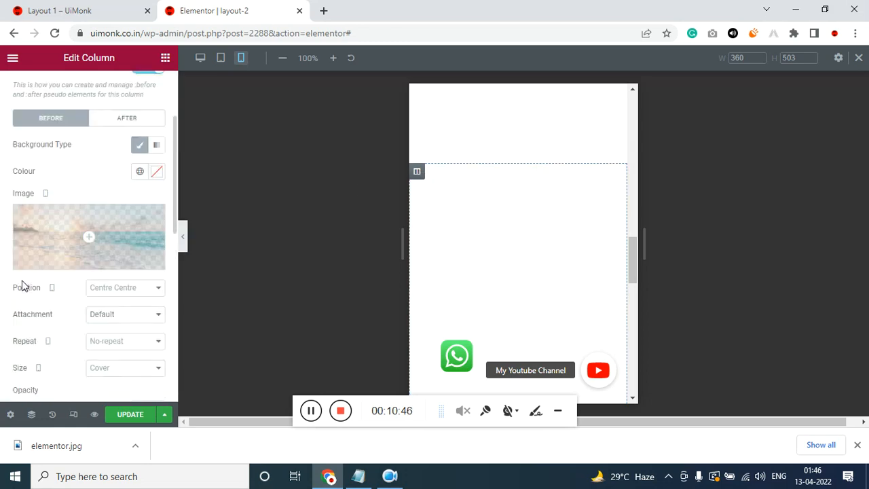
pyautogui.scroll(-1, 22, 285)
pyautogui.scroll(-2, 108, 310)
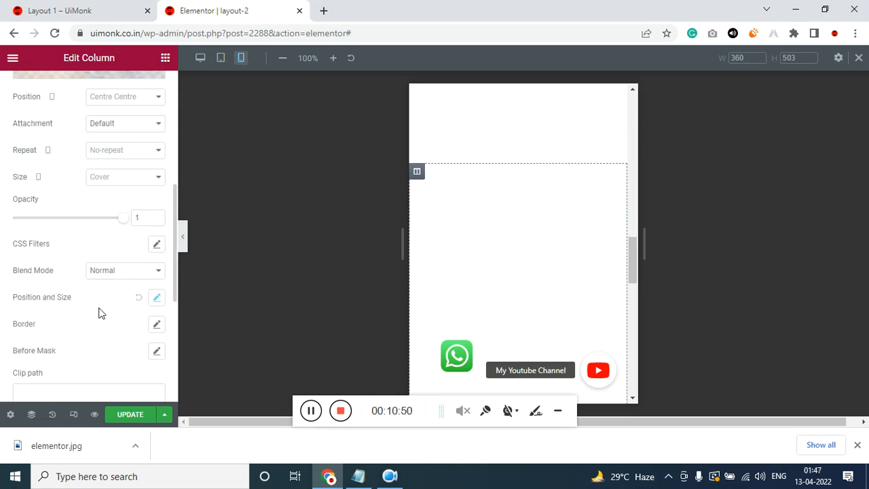
pyautogui.scroll(-1, 99, 312)
pyautogui.click(161, 234)
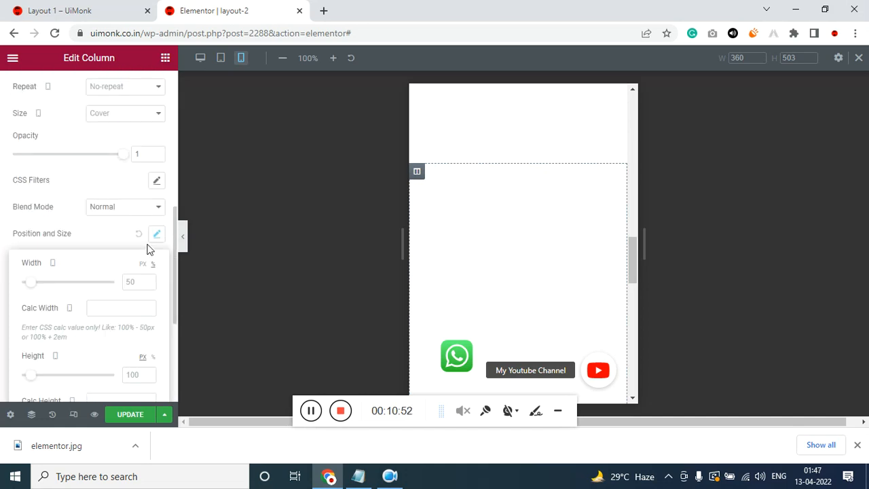
pyautogui.click(135, 284)
pyautogui.write('100')
# Step: Set the mobile left offset of the outer column's Before element to 0%
pyautogui.scroll(-2, 122, 315)
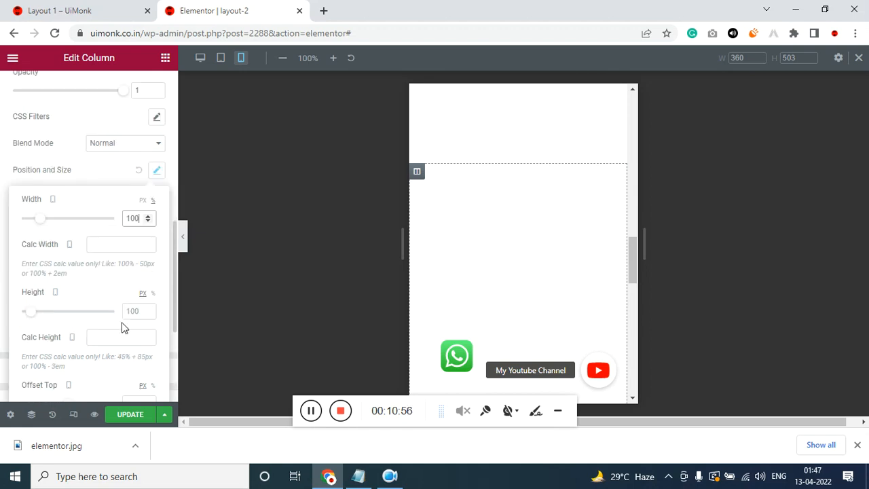
pyautogui.scroll(-1, 118, 340)
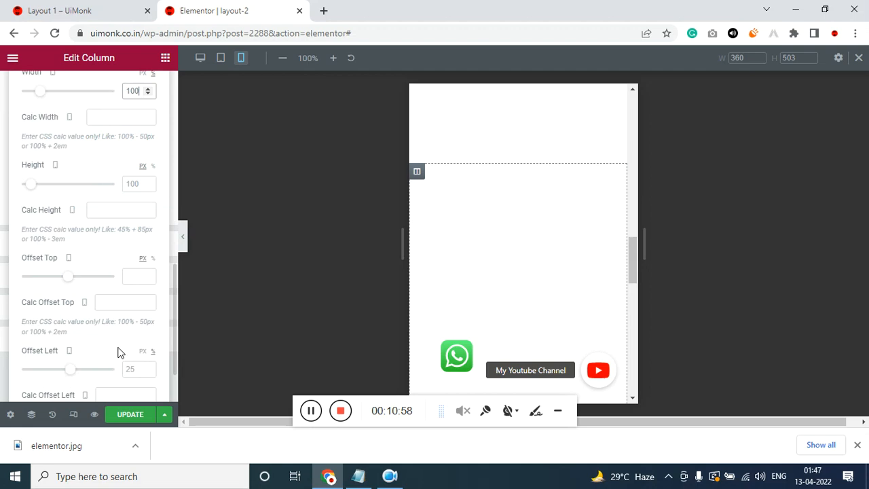
pyautogui.click(146, 369)
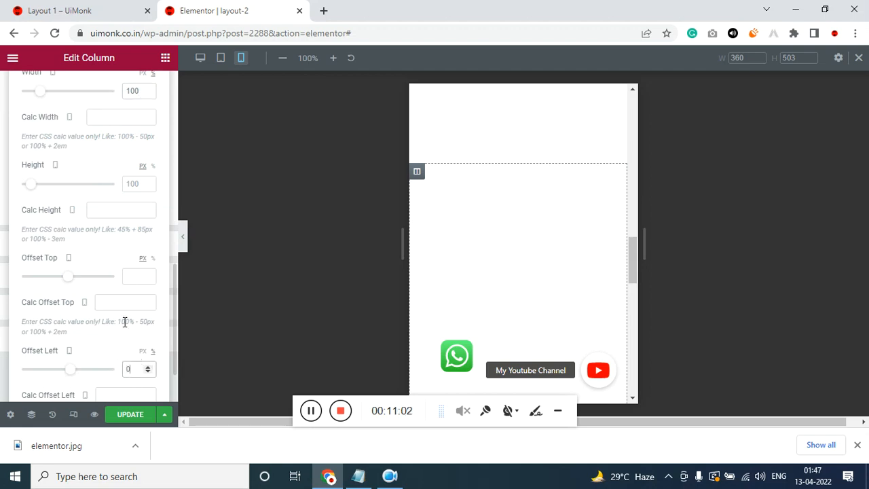
# Step: Set the Before element's mobile height to 400 px, keeping its width unit in percent
pyautogui.scroll(1, 122, 306)
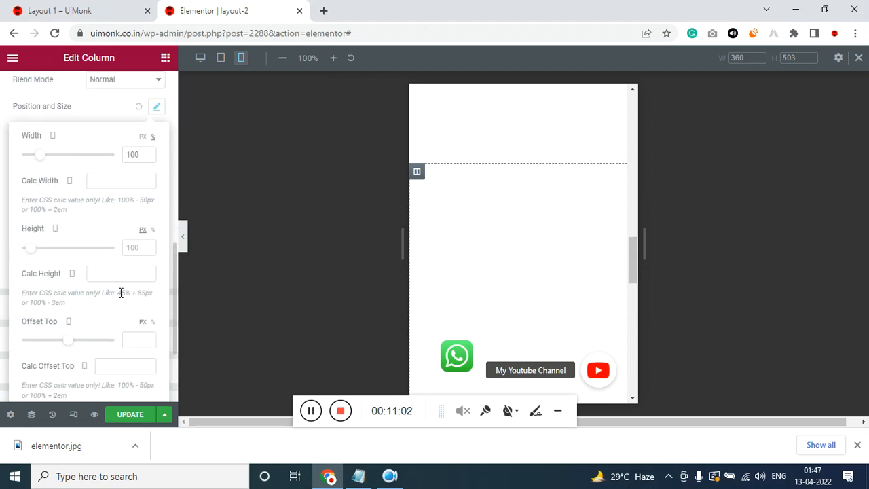
pyautogui.click(153, 231)
pyautogui.click(142, 232)
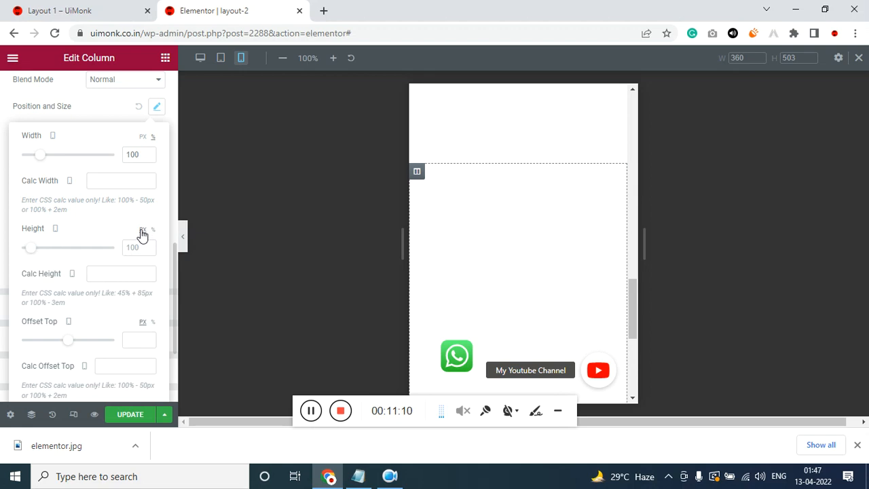
pyautogui.click(132, 248)
pyautogui.write('400')
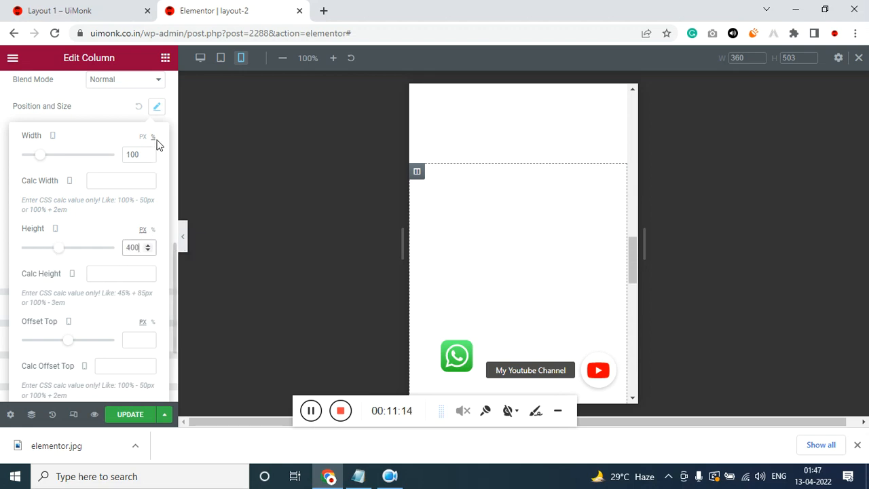
pyautogui.click(154, 139)
pyautogui.scroll(-1, 150, 269)
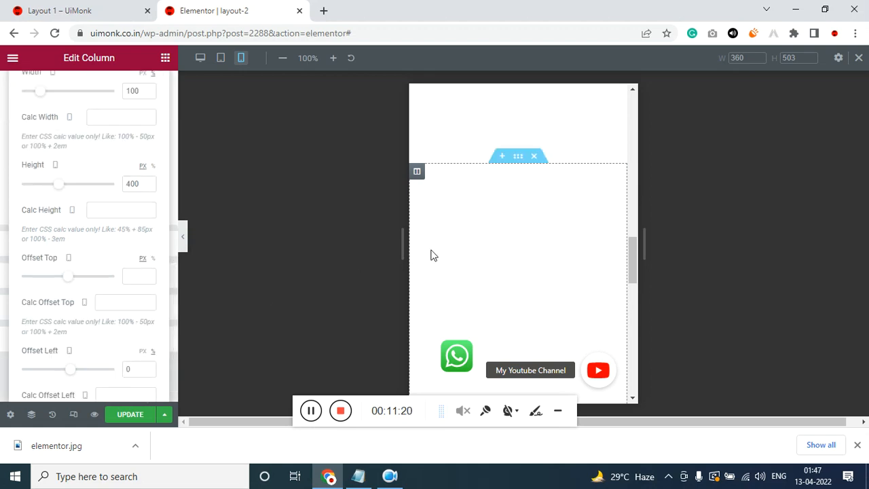
# Step: Examine where the beach image sits relative to the three bordered text sections in the mobile preview
pyautogui.scroll(-2, 441, 265)
pyautogui.scroll(-1, 448, 269)
pyautogui.scroll(4, 449, 266)
pyautogui.scroll(1, 449, 264)
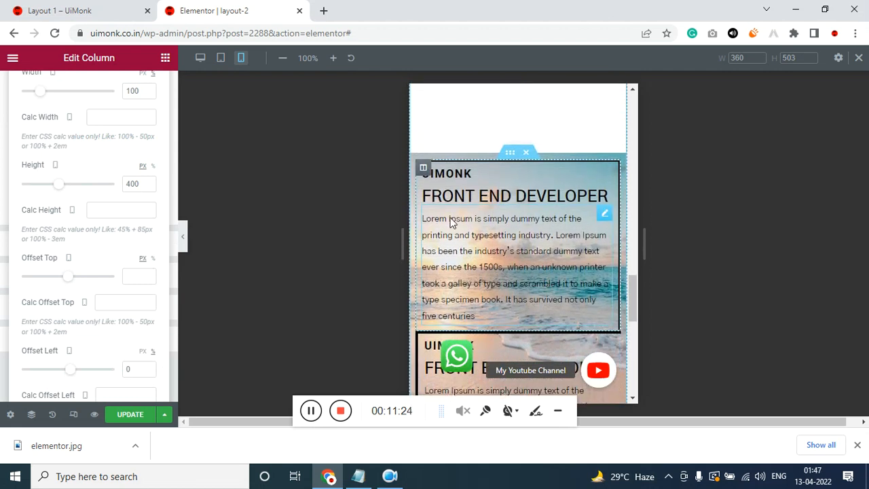
pyautogui.scroll(1, 444, 204)
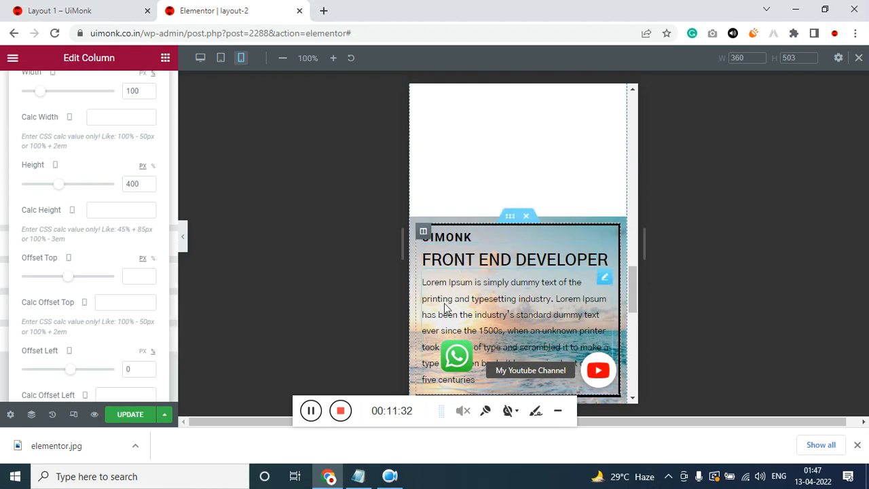
pyautogui.scroll(2, 439, 307)
pyautogui.scroll(-1, 439, 307)
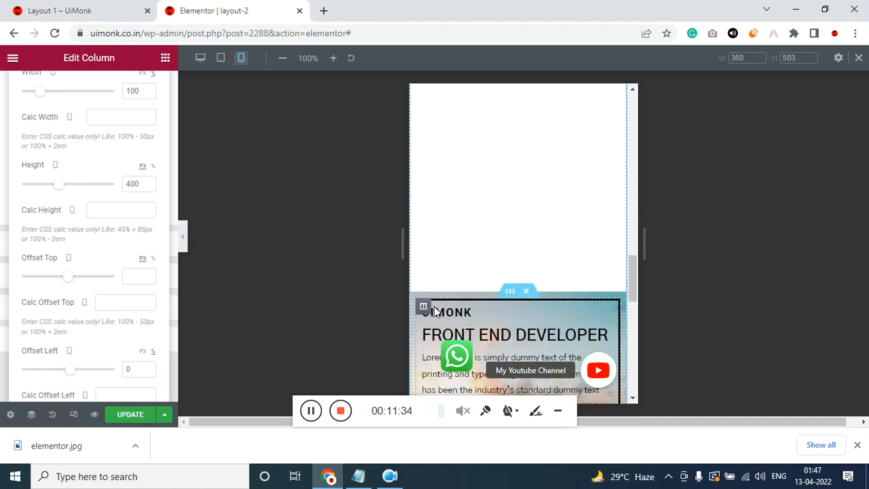
# Step: Set the mobile top offset of the outer column's Before pseudo element to -390 px
pyautogui.scroll(2, 131, 235)
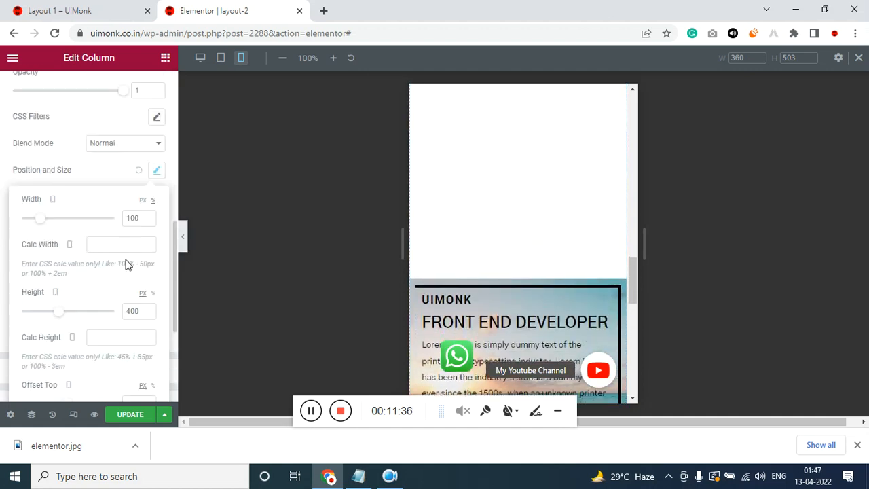
pyautogui.scroll(4, 125, 268)
pyautogui.scroll(1, 122, 254)
pyautogui.scroll(-3, 126, 251)
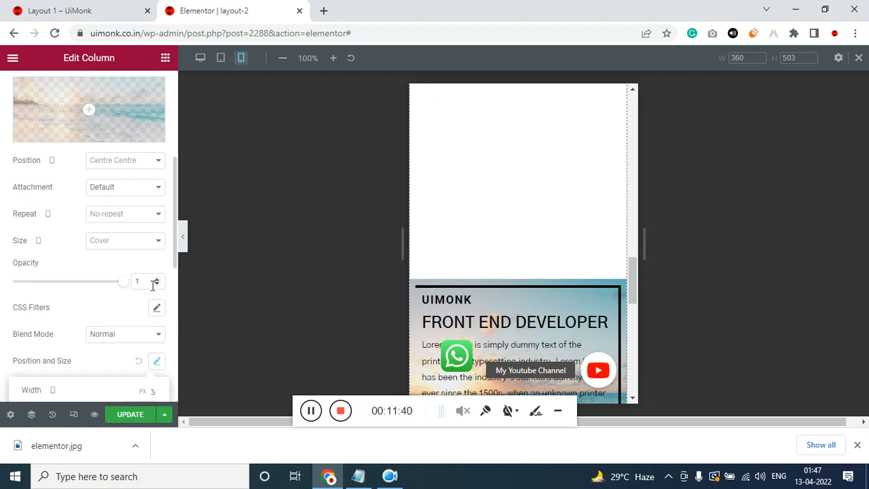
pyautogui.scroll(-1, 124, 317)
pyautogui.scroll(-1, 123, 316)
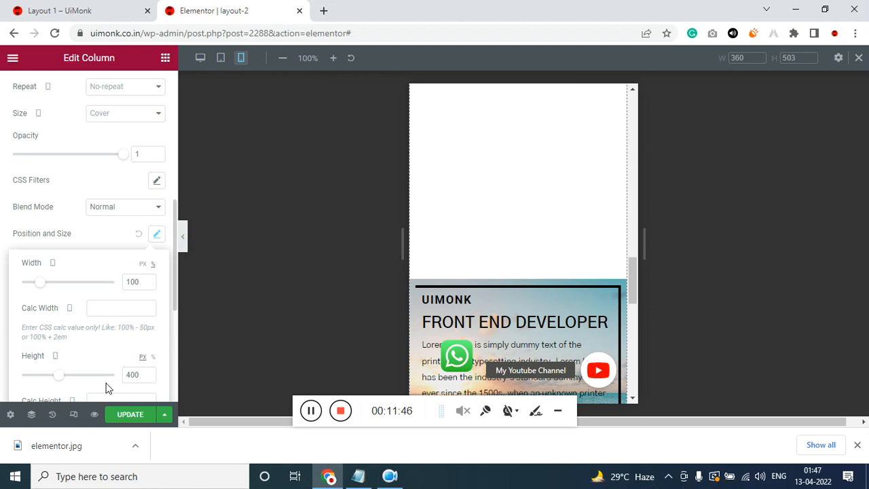
pyautogui.scroll(-2, 106, 353)
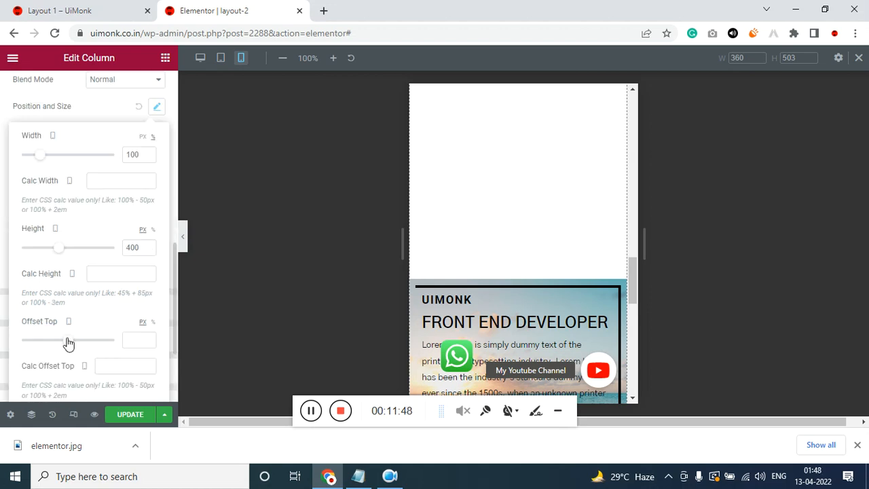
pyautogui.moveTo(64, 342); pyautogui.dragTo(32, 346)
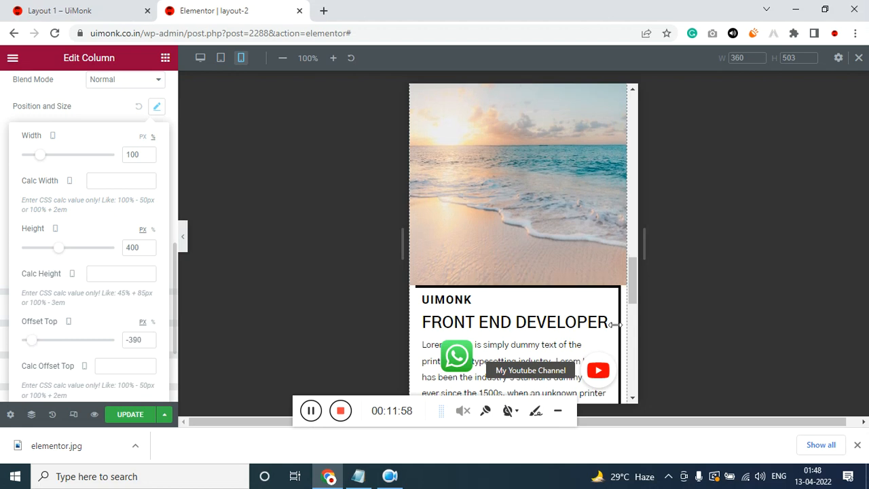
# Step: Review the beach image and the three bordered sections in the mobile, tablet and desktop previews
pyautogui.scroll(1, 561, 308)
pyautogui.scroll(4, 548, 300)
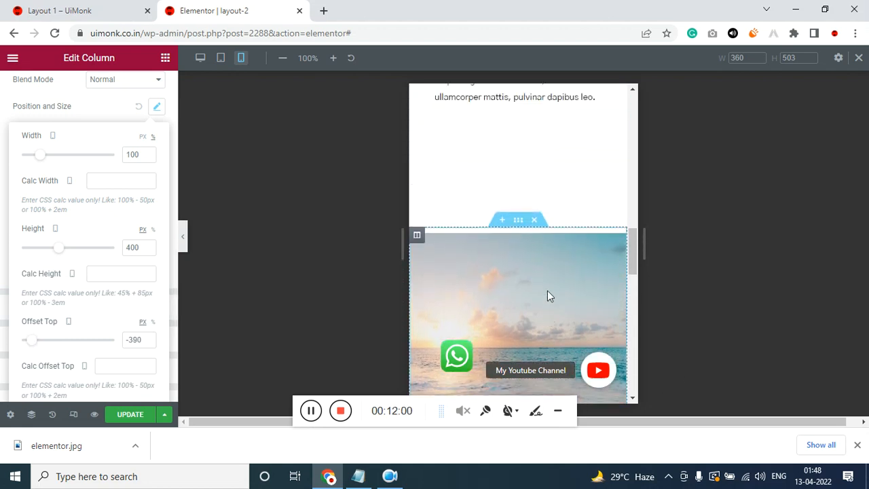
pyautogui.scroll(-3, 549, 299)
pyautogui.scroll(-8, 548, 293)
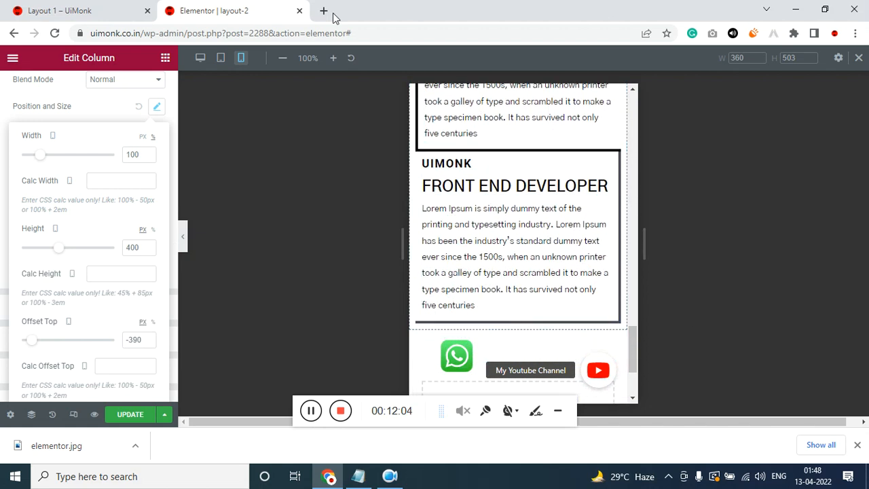
pyautogui.click(218, 61)
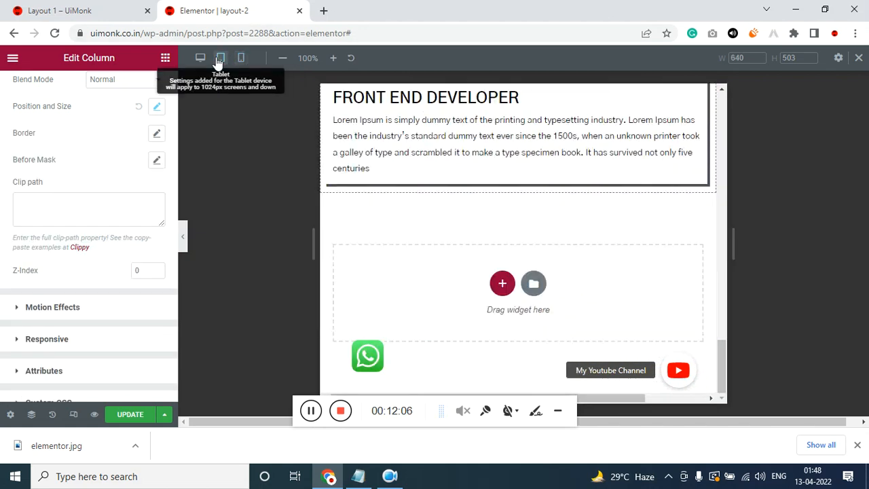
pyautogui.scroll(-5, 662, 306)
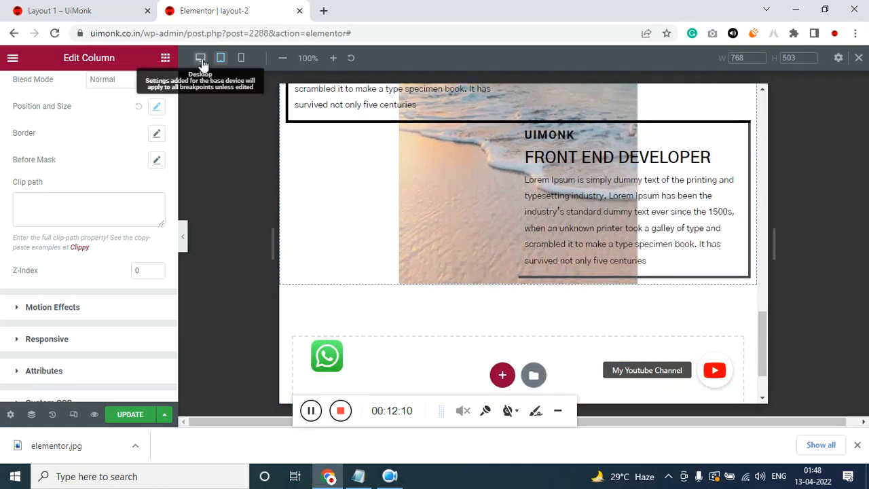
pyautogui.click(201, 59)
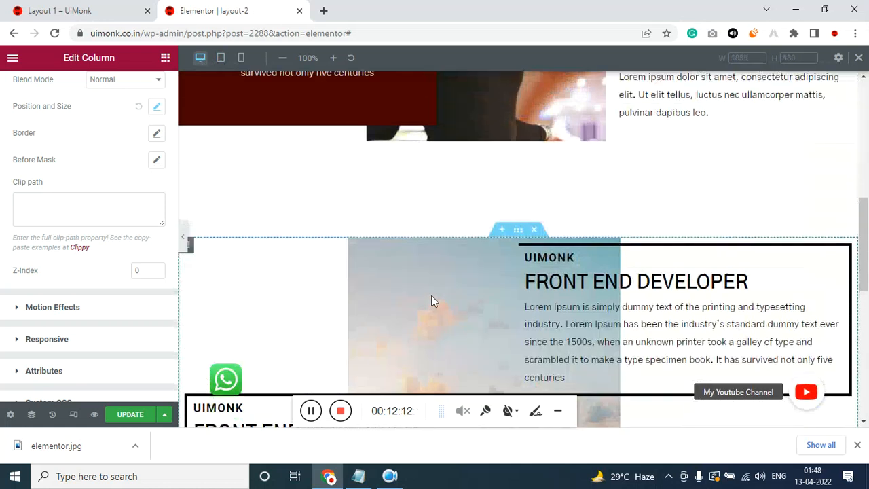
pyautogui.scroll(-4, 431, 301)
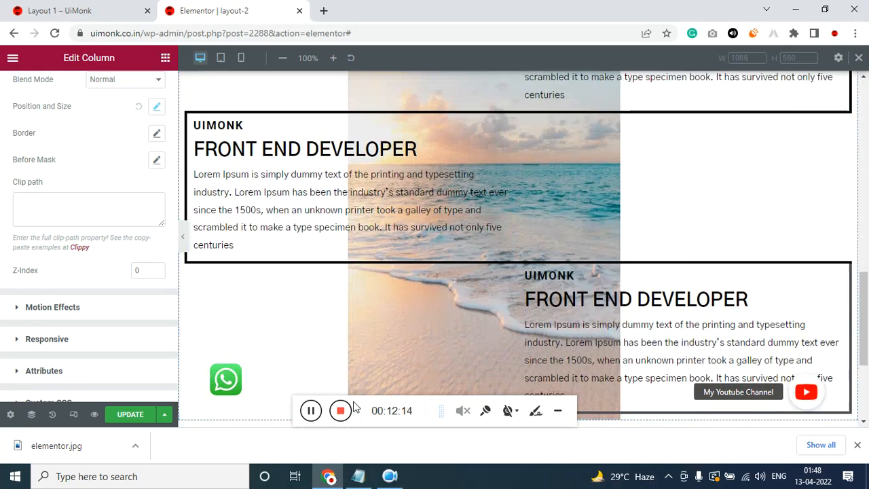